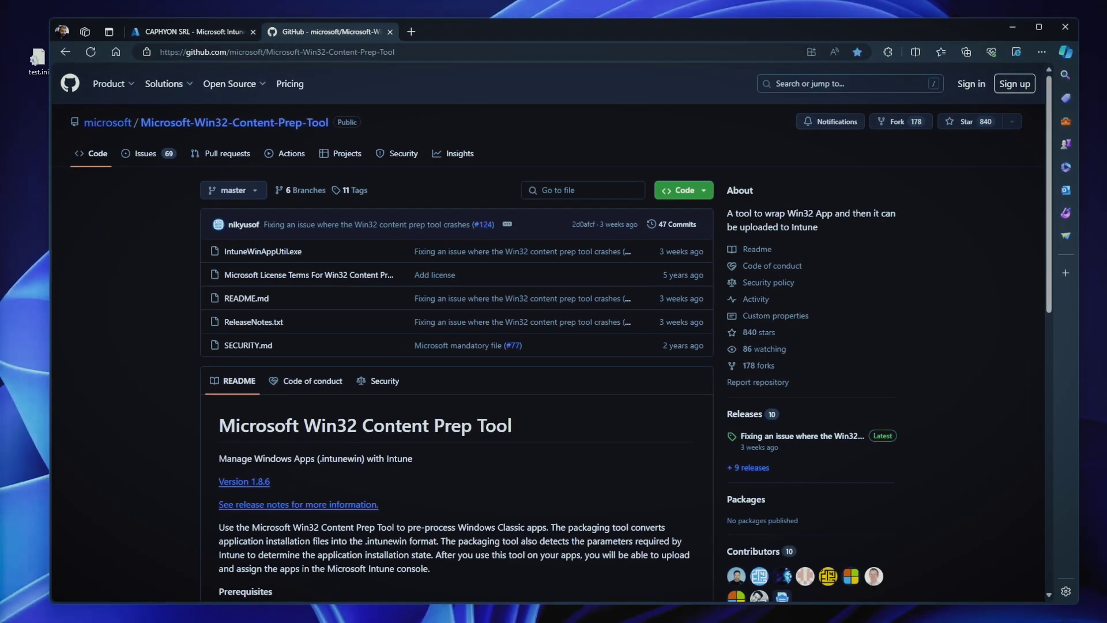
From Apps > All apps, start a new app and list the app types down to Other.
click(173, 32)
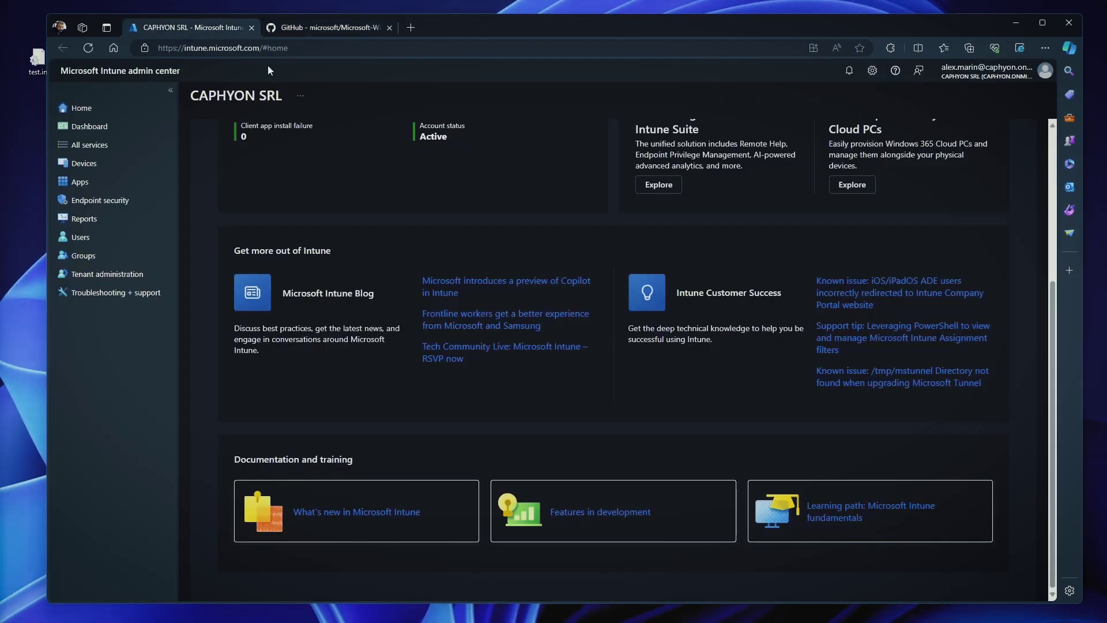
click(98, 182)
click(218, 185)
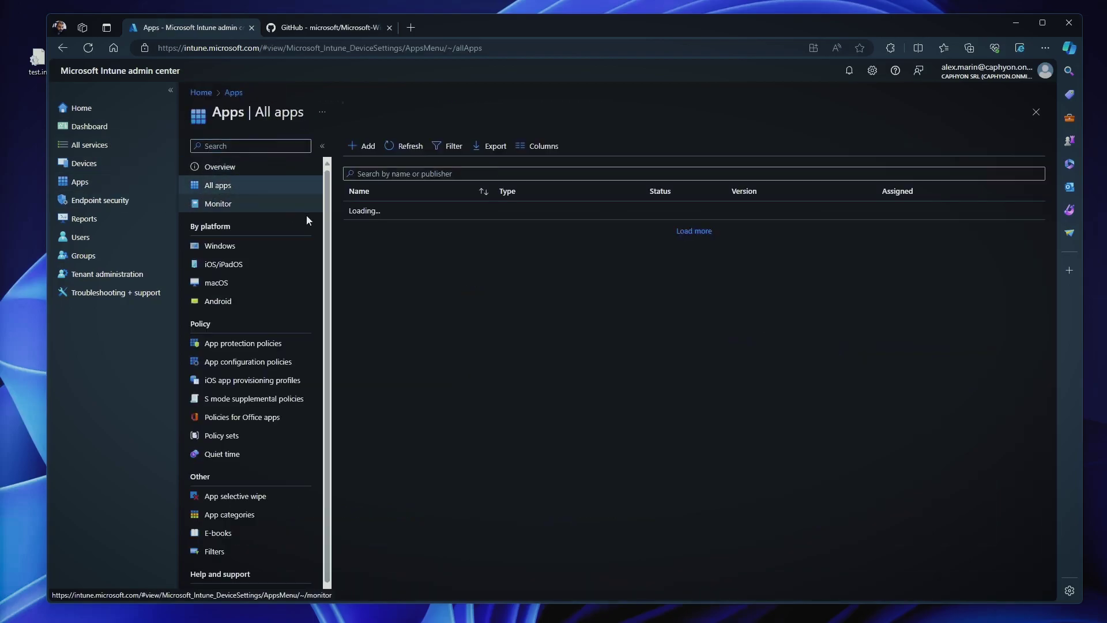
click(364, 146)
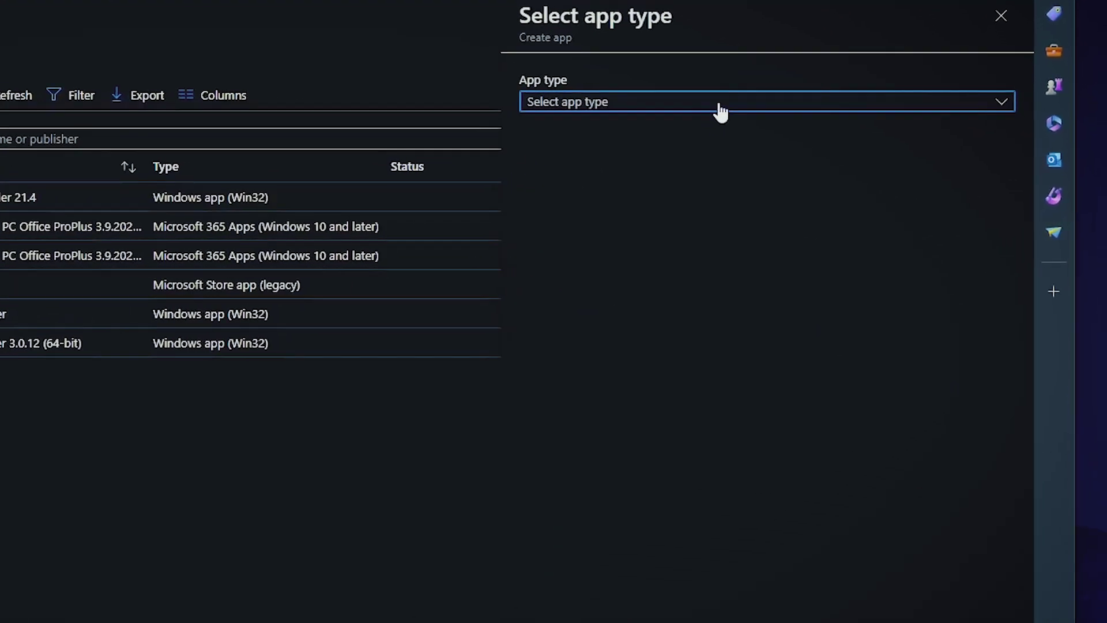
click(721, 103)
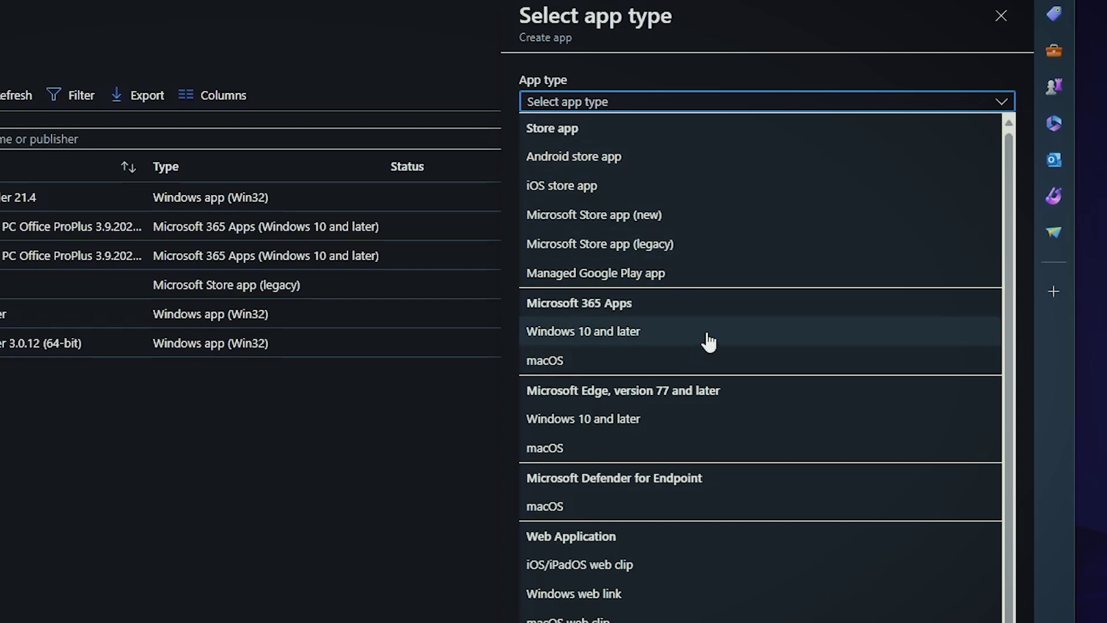
scroll(709, 343, down, 2)
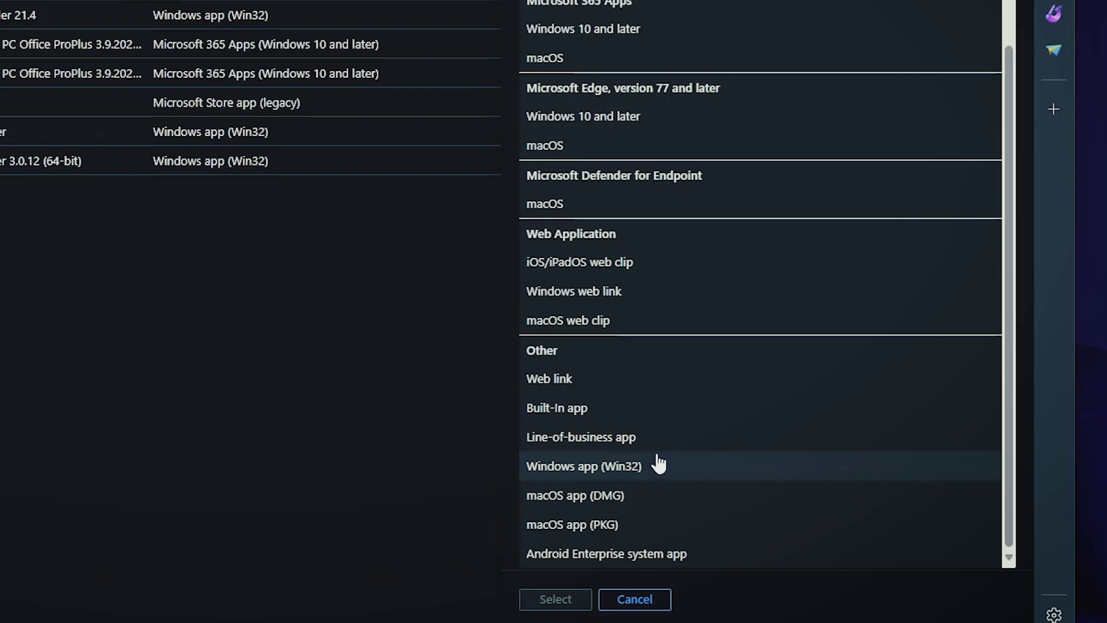
Choose Line-of-business app as the app type and browse for its package file.
click(675, 445)
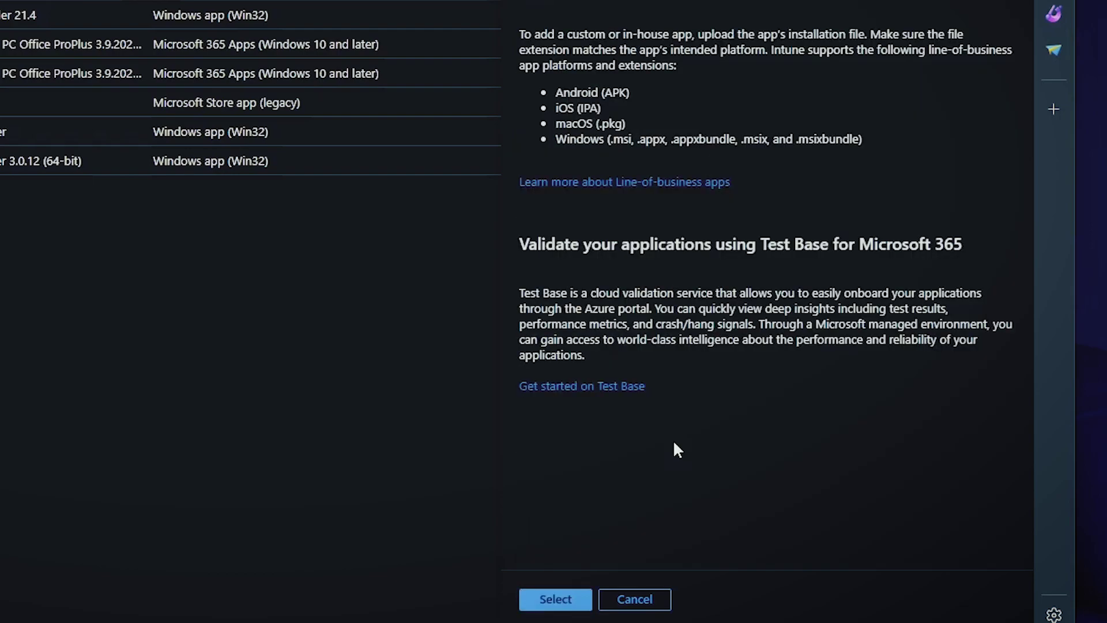
click(562, 606)
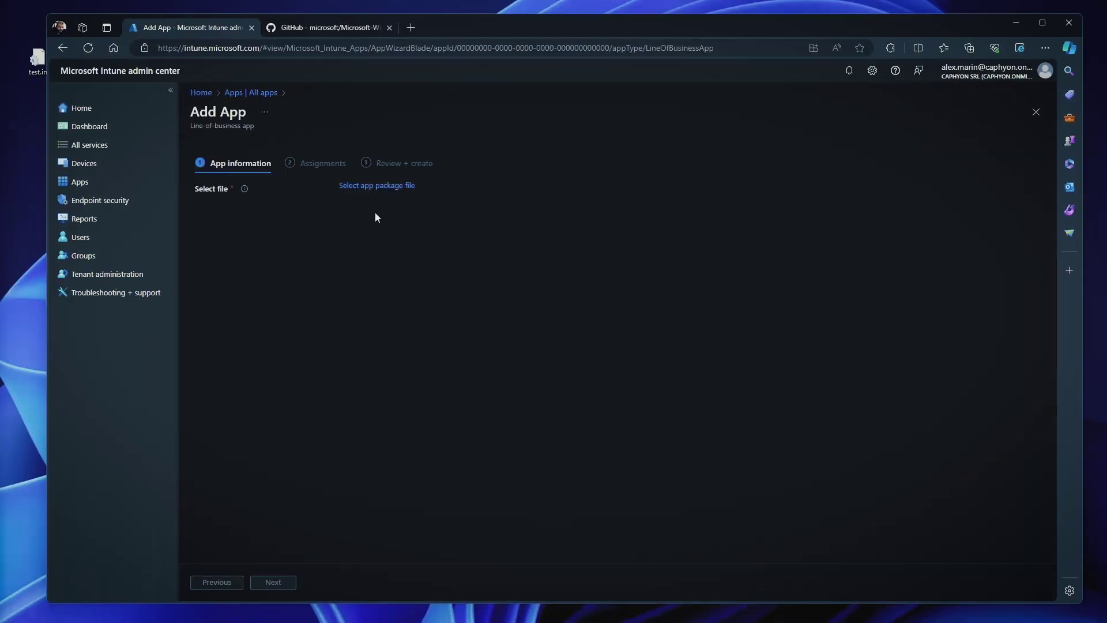
click(386, 187)
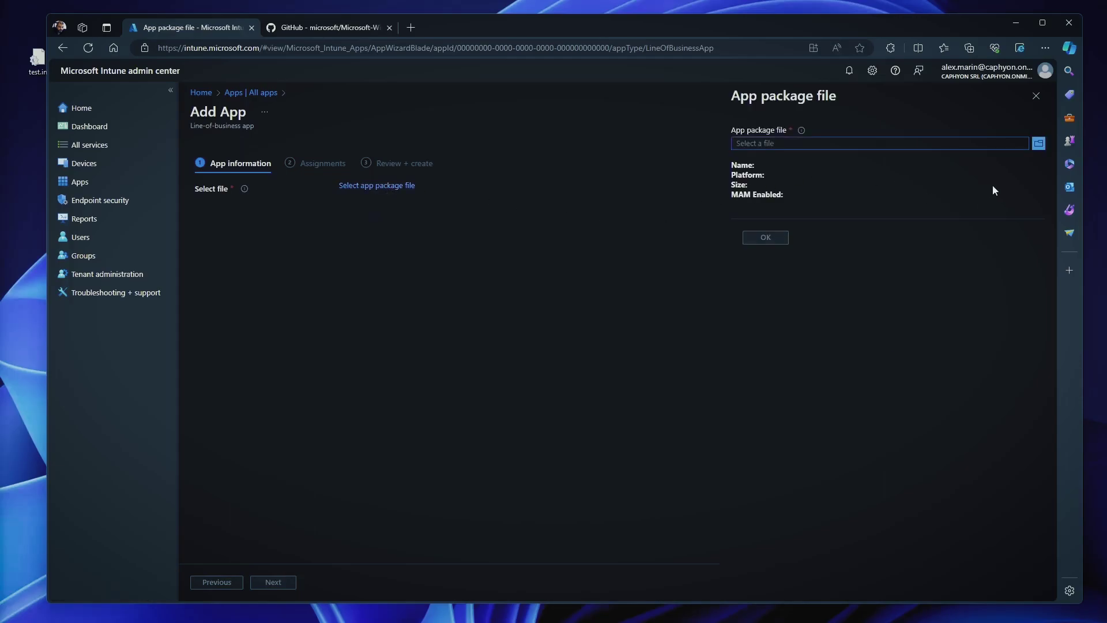
click(1033, 144)
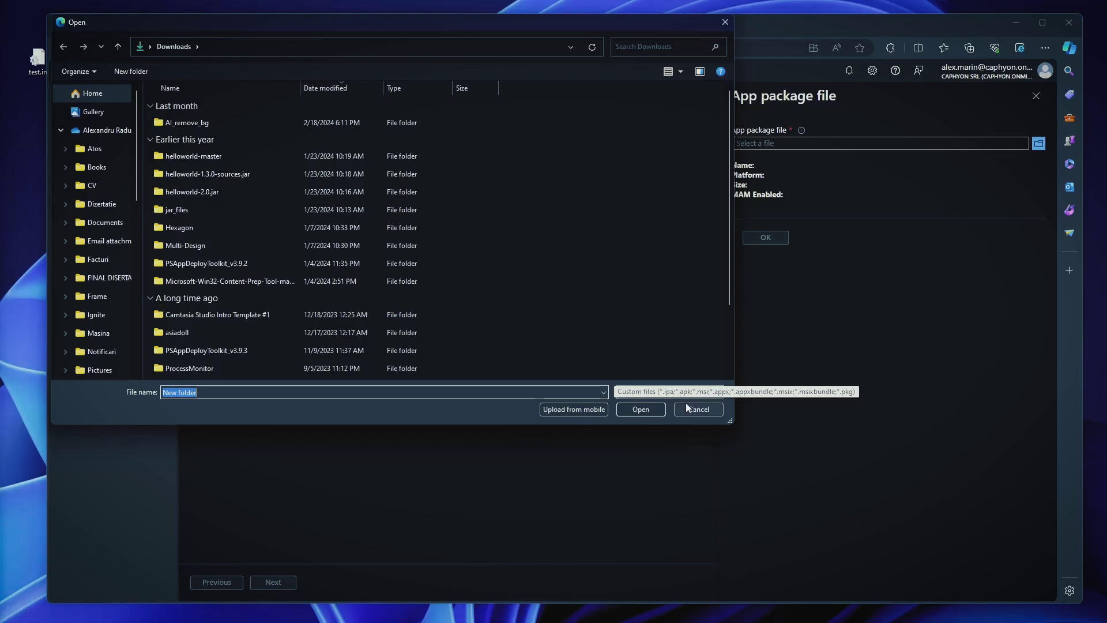
Load Test Java App.msi from Documents\Advanced Installer\Projects\Test Java App-SetupFiles as the package.
click(60, 131)
click(98, 204)
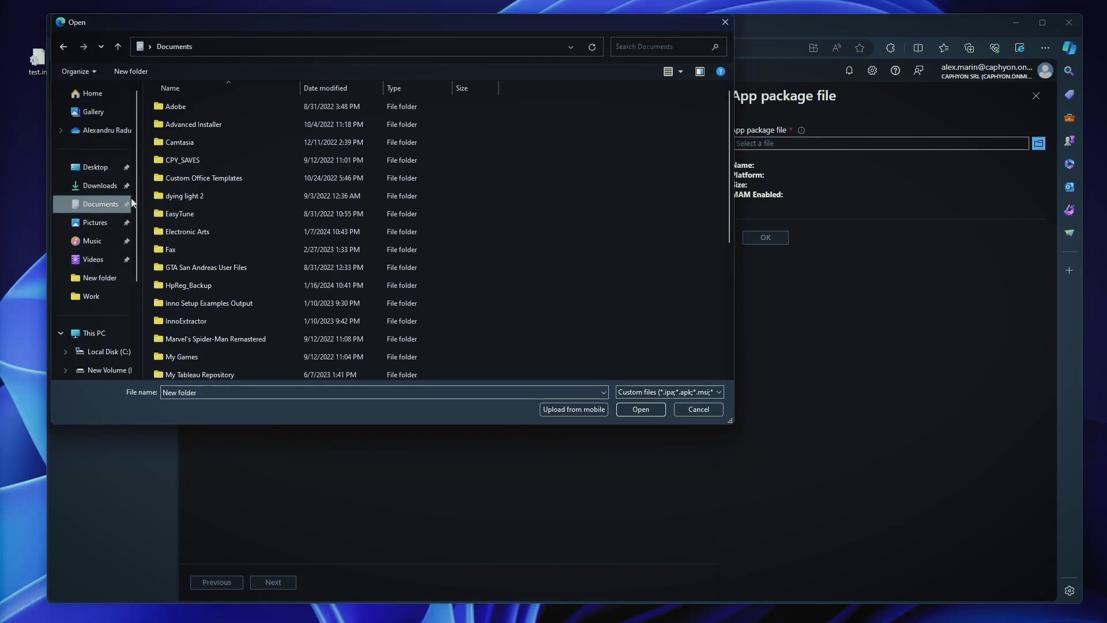
click(209, 128)
double_click(209, 128)
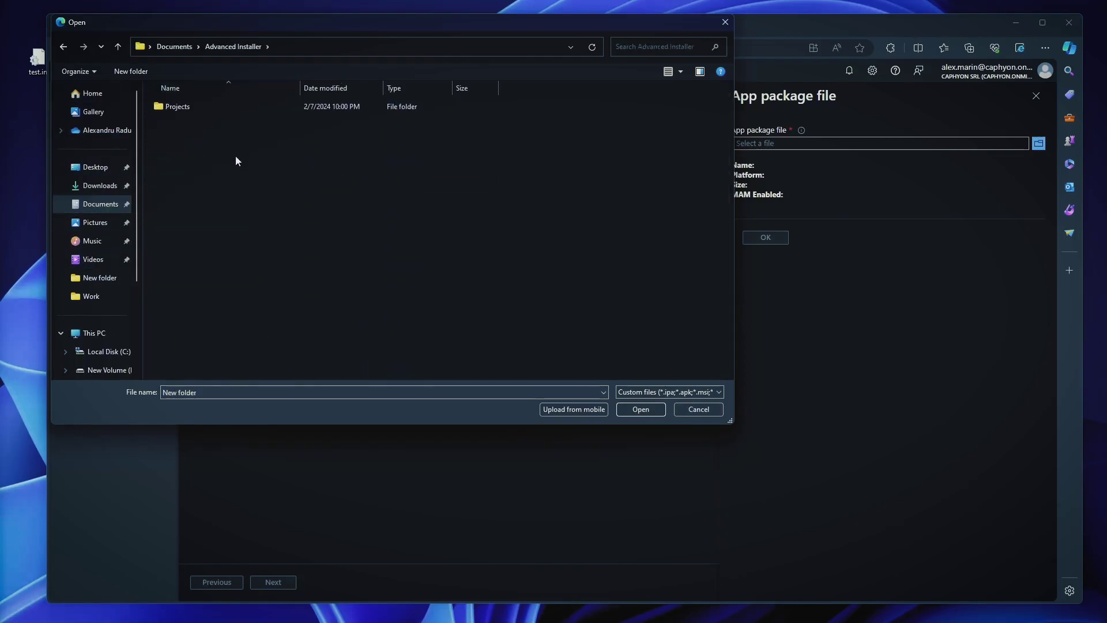
double_click(216, 107)
scroll(210, 152, down, 5)
scroll(210, 152, down, 2)
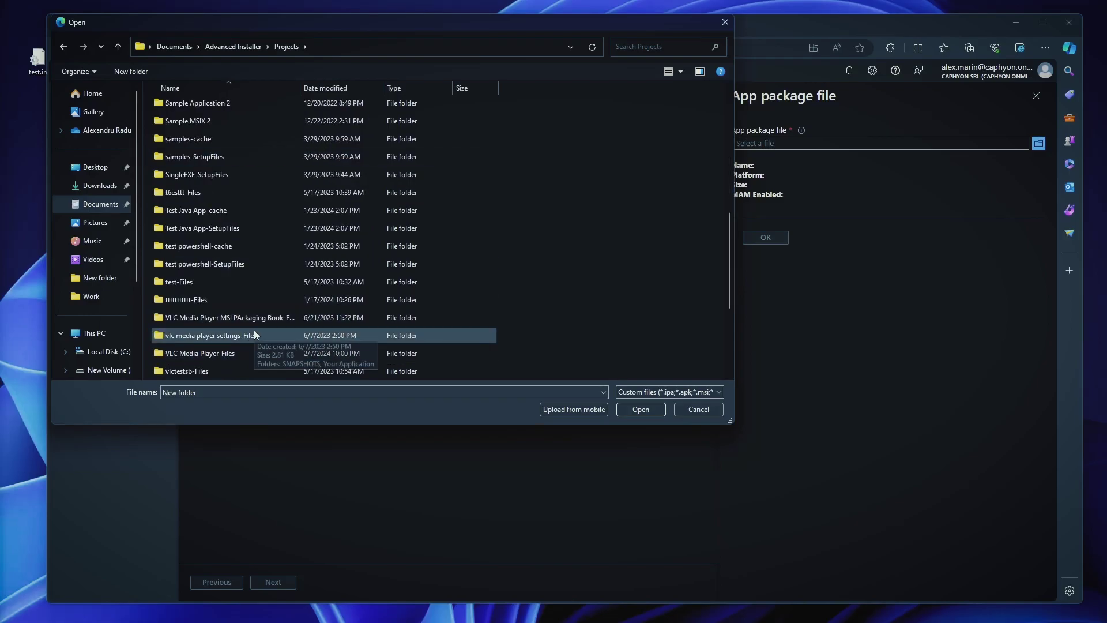
scroll(254, 332, down, 1)
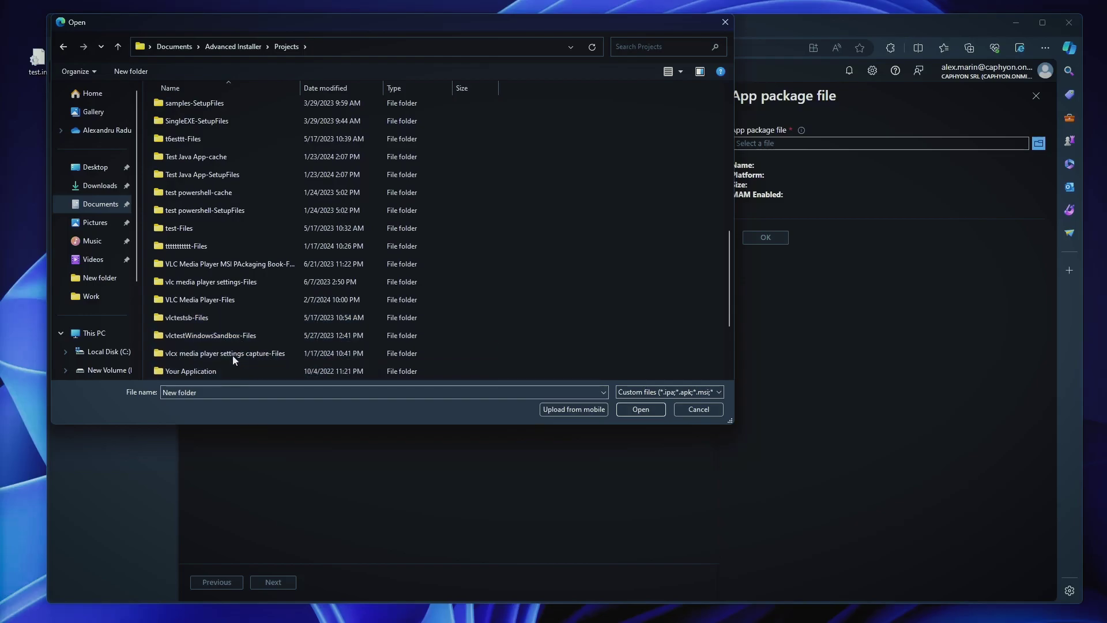
scroll(239, 343, up, 1)
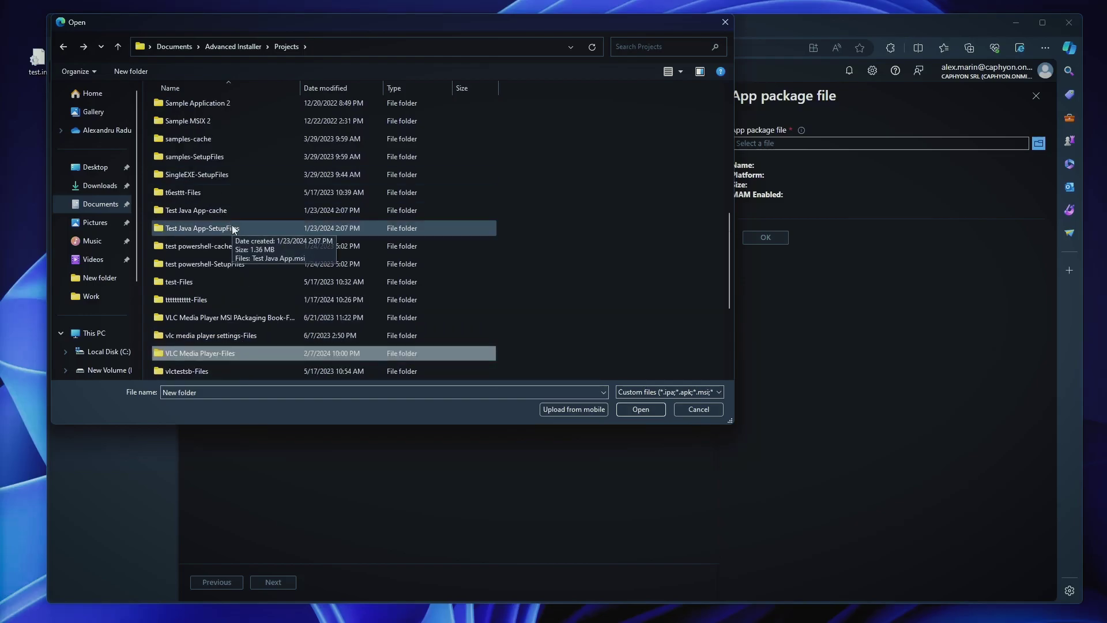
double_click(233, 229)
double_click(196, 107)
click(756, 239)
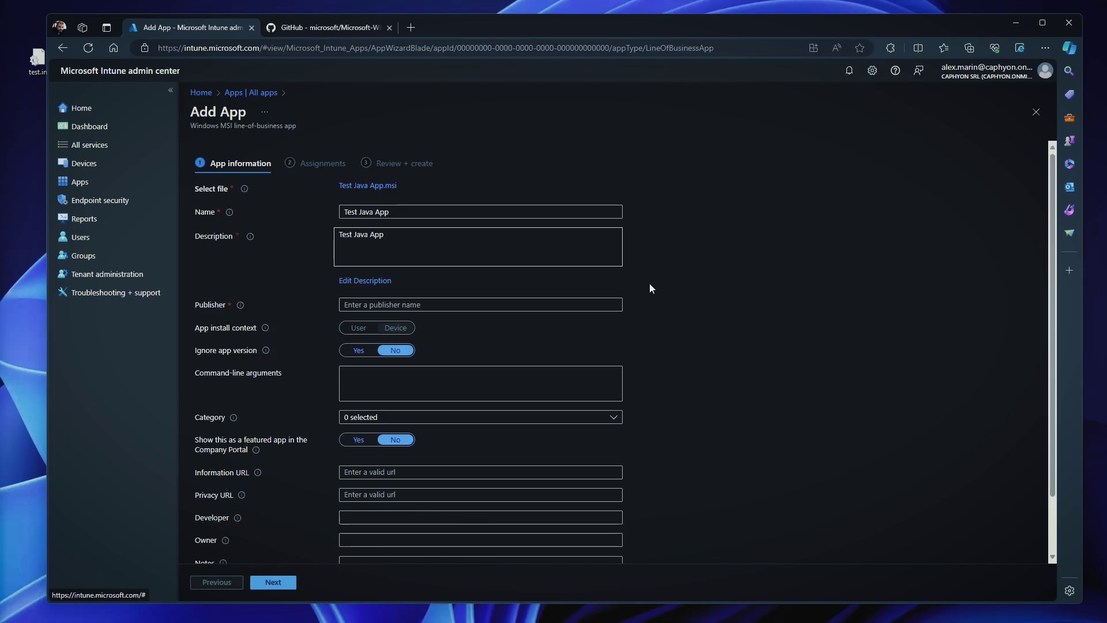
scroll(652, 279, down, 1)
scroll(651, 276, up, 1)
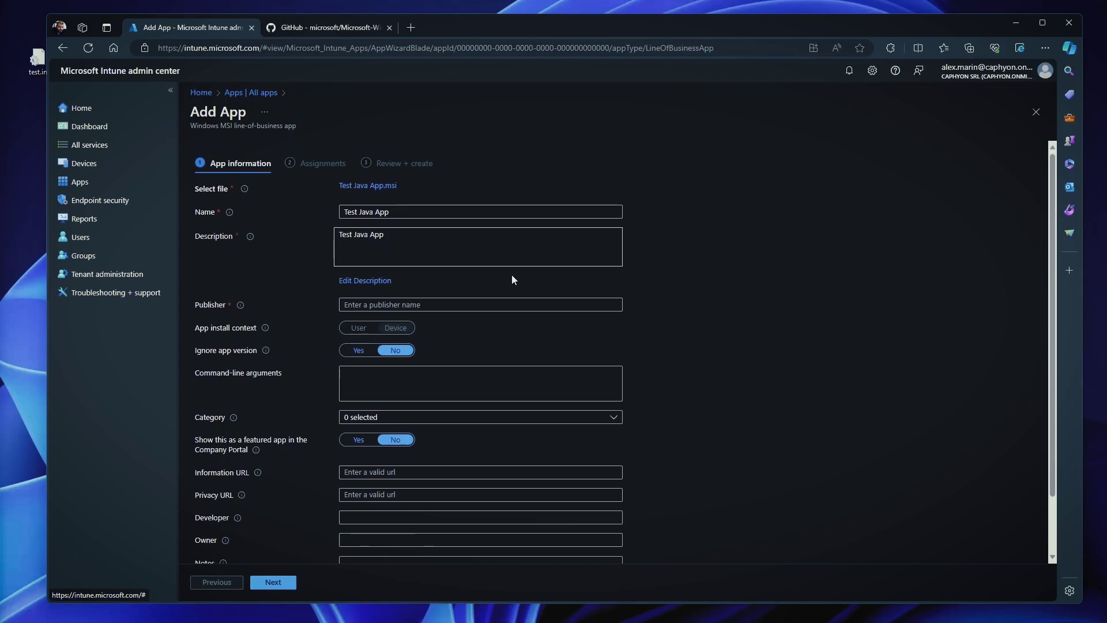
scroll(512, 276, down, 1)
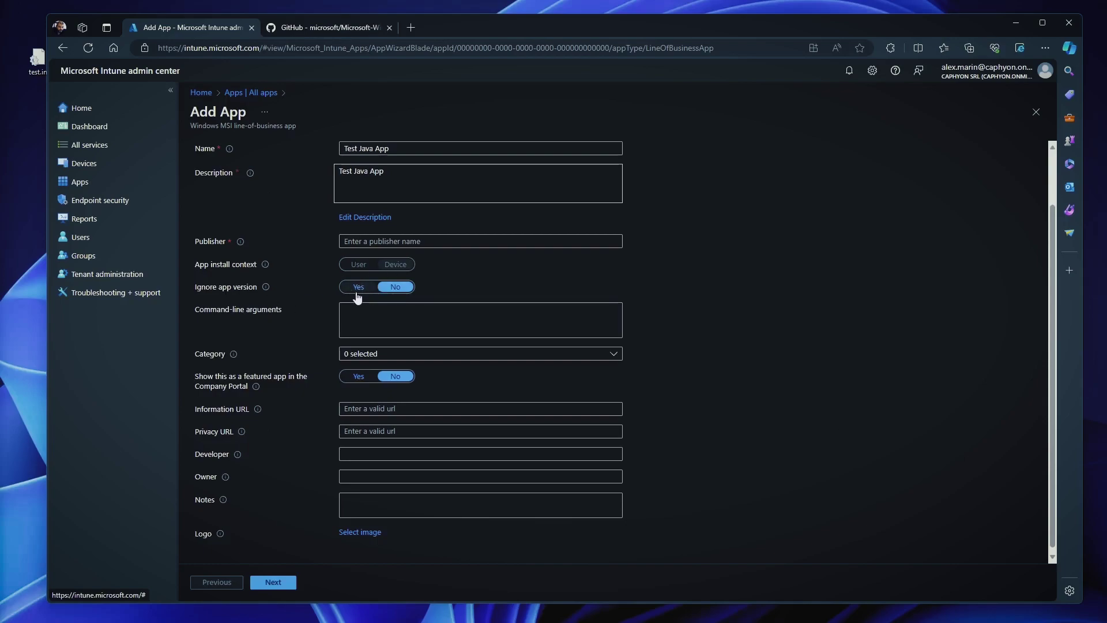
Draft the example command 'msiexec /I fdsfds.MSI ALLUSERS=1 REBOOT=' in PowerShell beside the form.
mouse_move(265, 289)
click(410, 323)
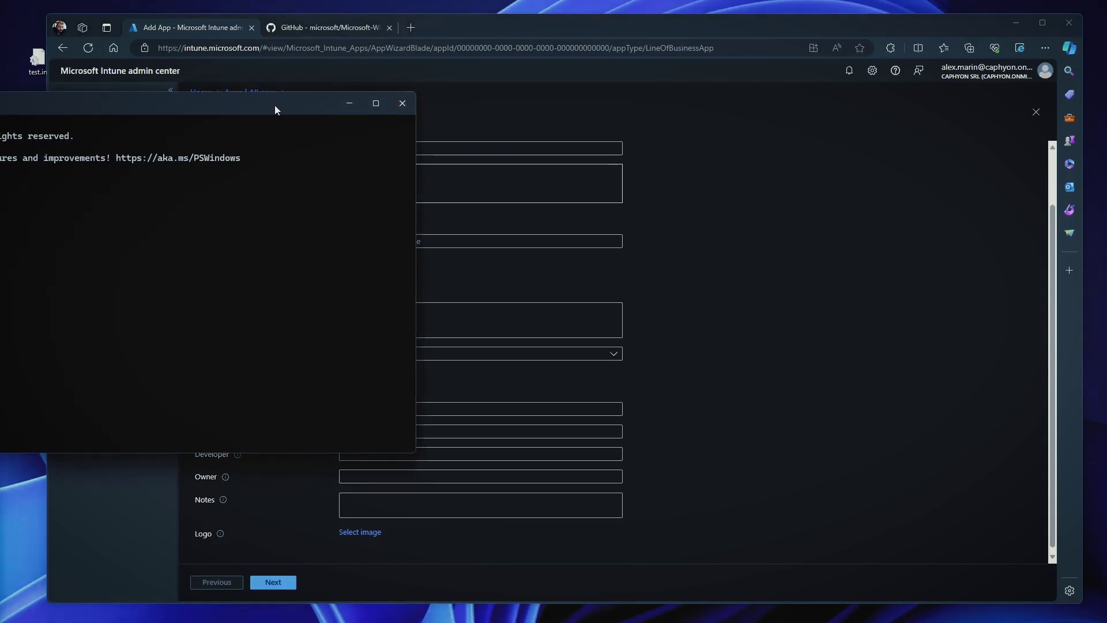
drag(275, 106, 648, 133)
text(ms)
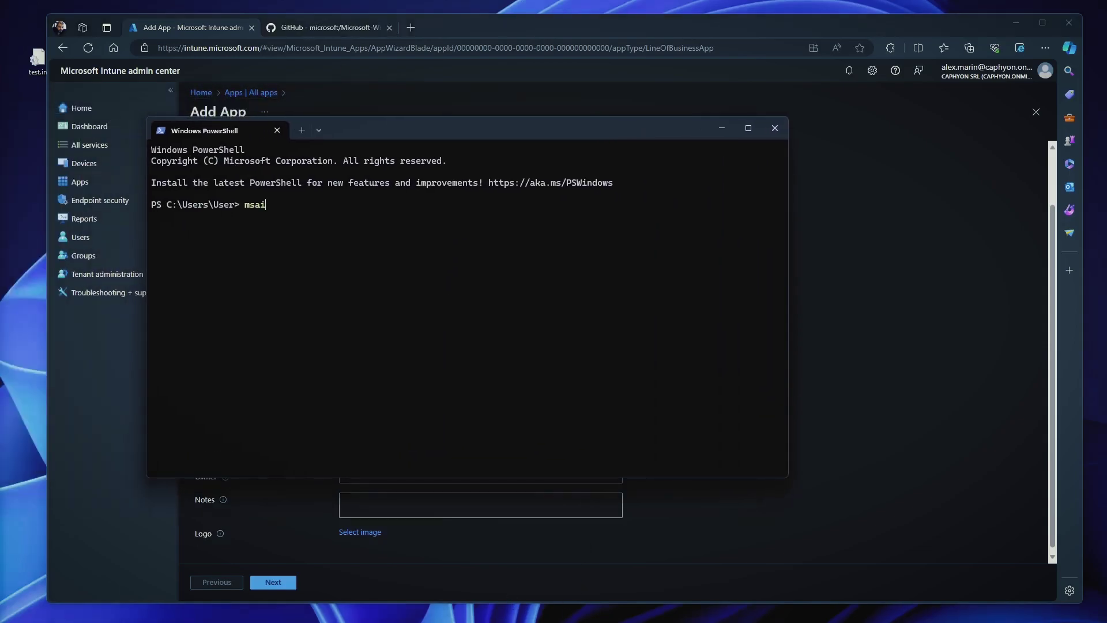
text(iexec /I fdsfds.MSI ALLUSERS=1 )
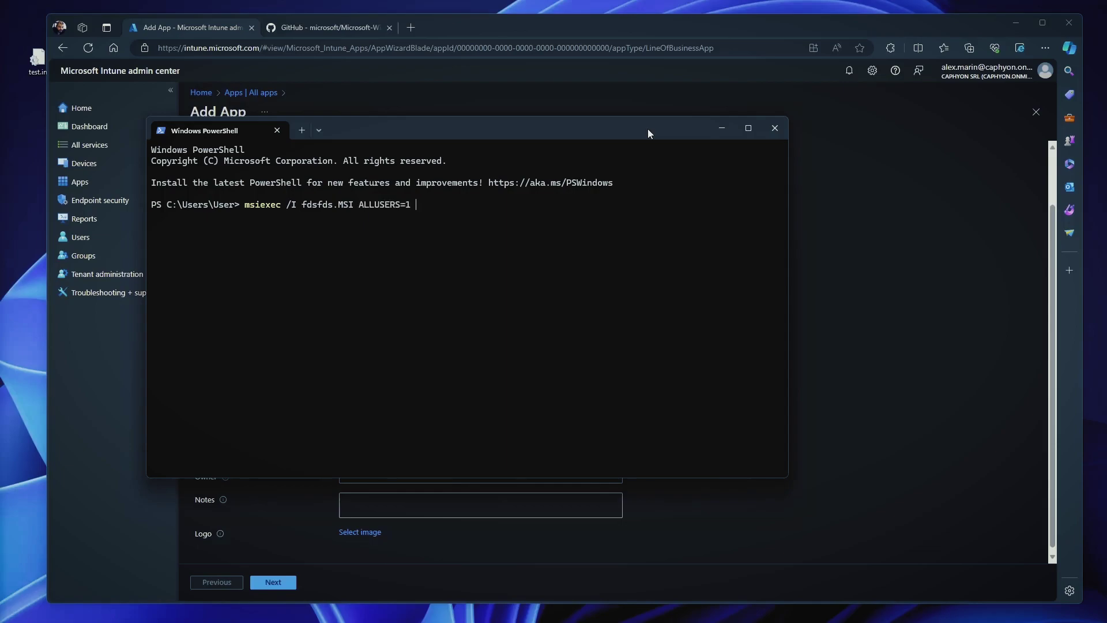
text(REBOOT=)
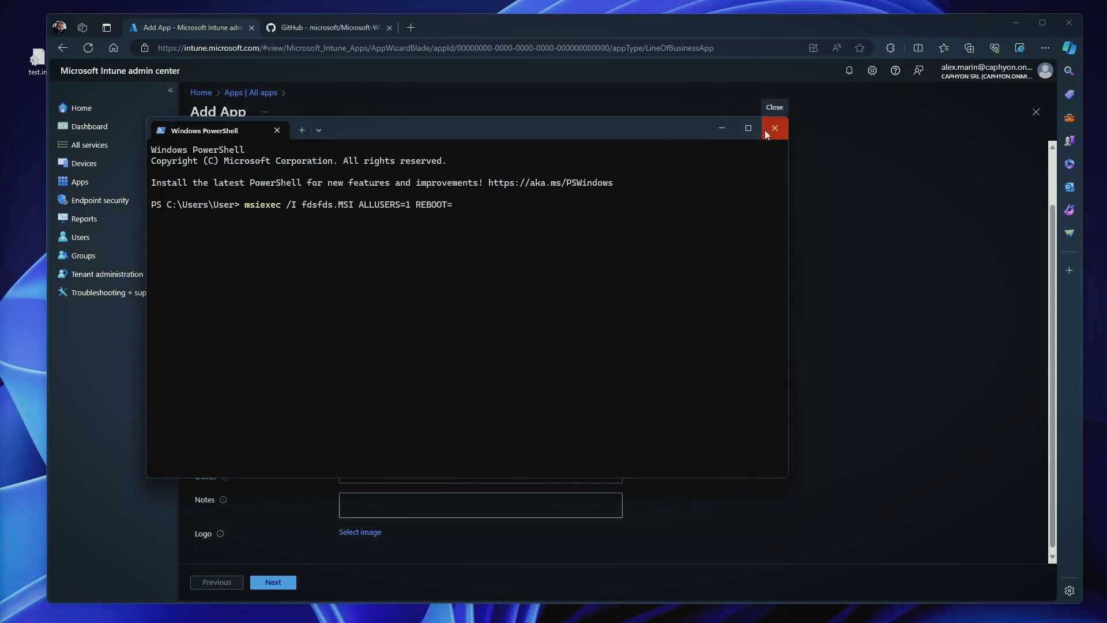
drag(182, 136, 461, 309)
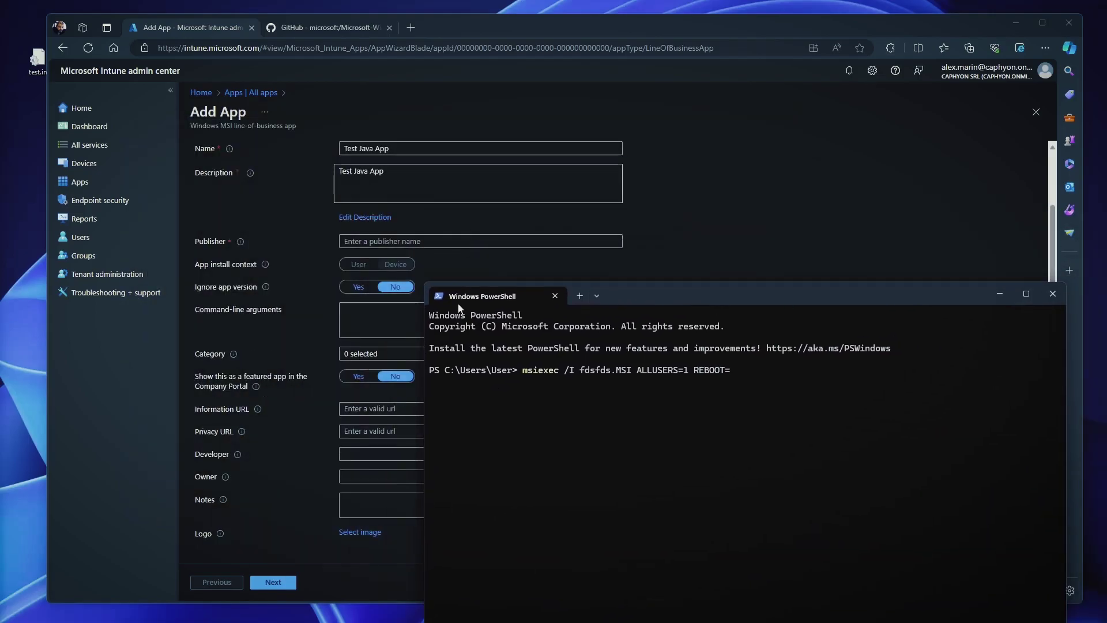
Enter ALLUSERS=1 as the command-line arguments, then close the PowerShell window.
click(388, 320)
text(ALLUSERS)
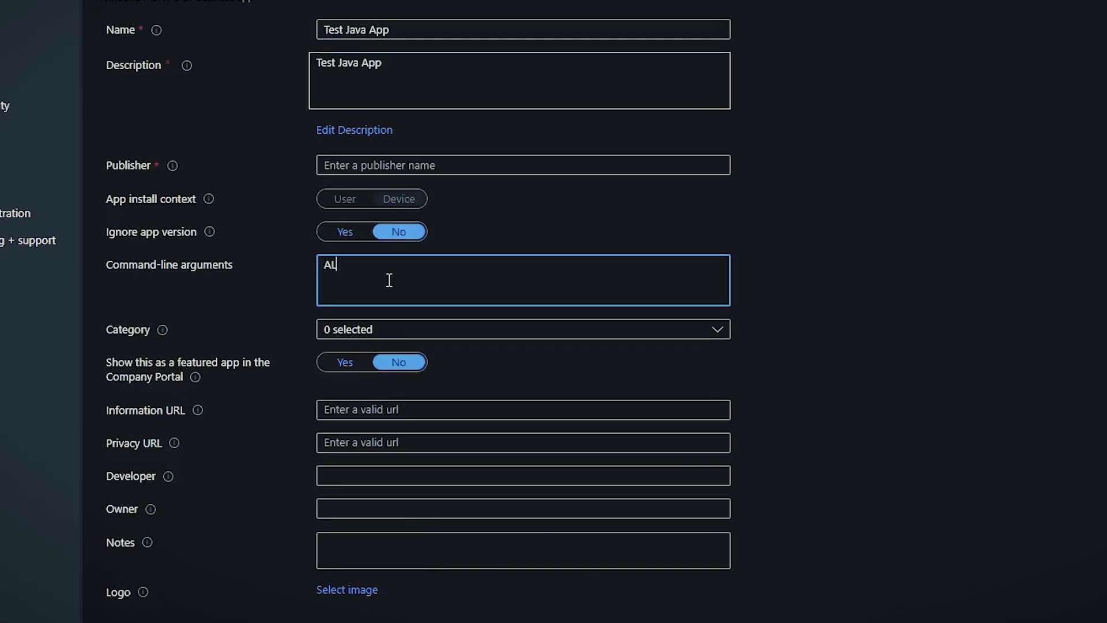
text(=1)
key(alt+Tab)
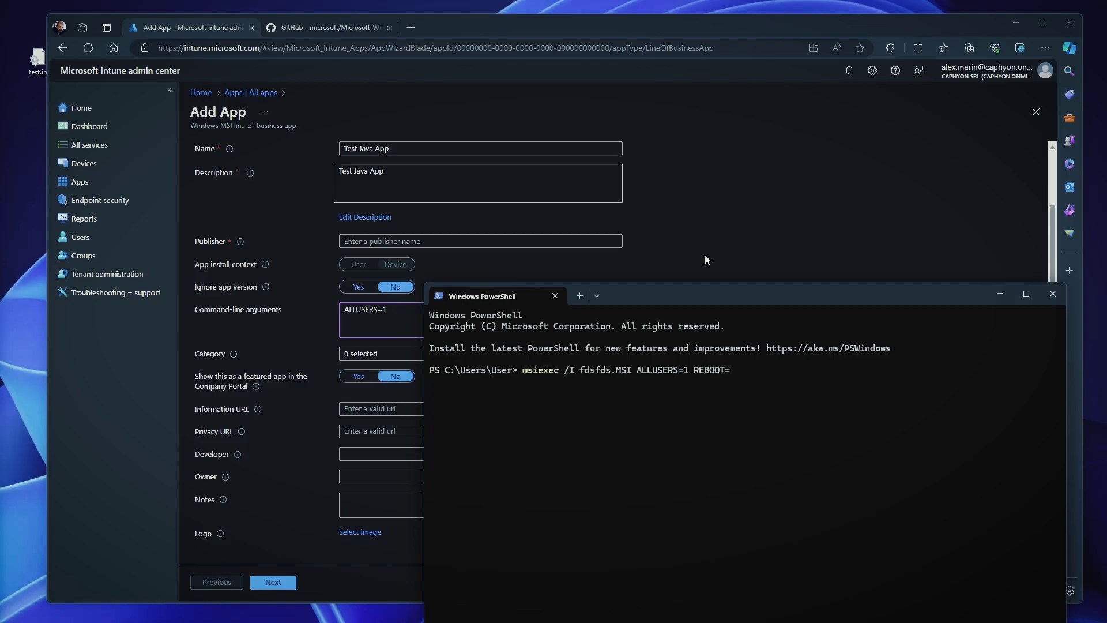
click(1045, 295)
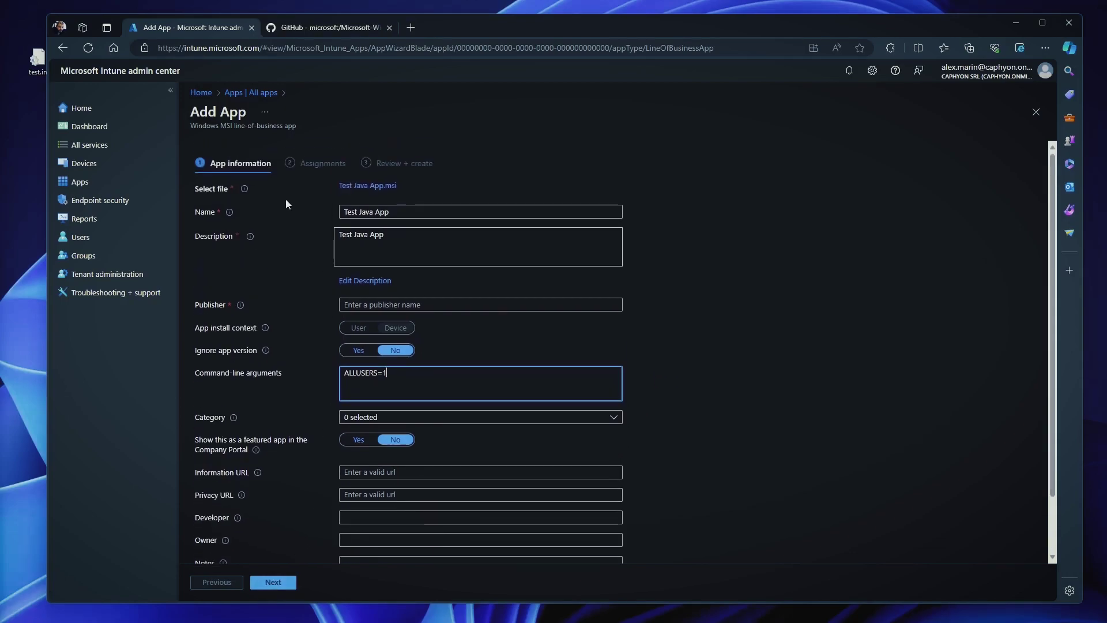
Discard the Test Java App draft and start a new Windows app (Win32).
click(80, 181)
click(603, 111)
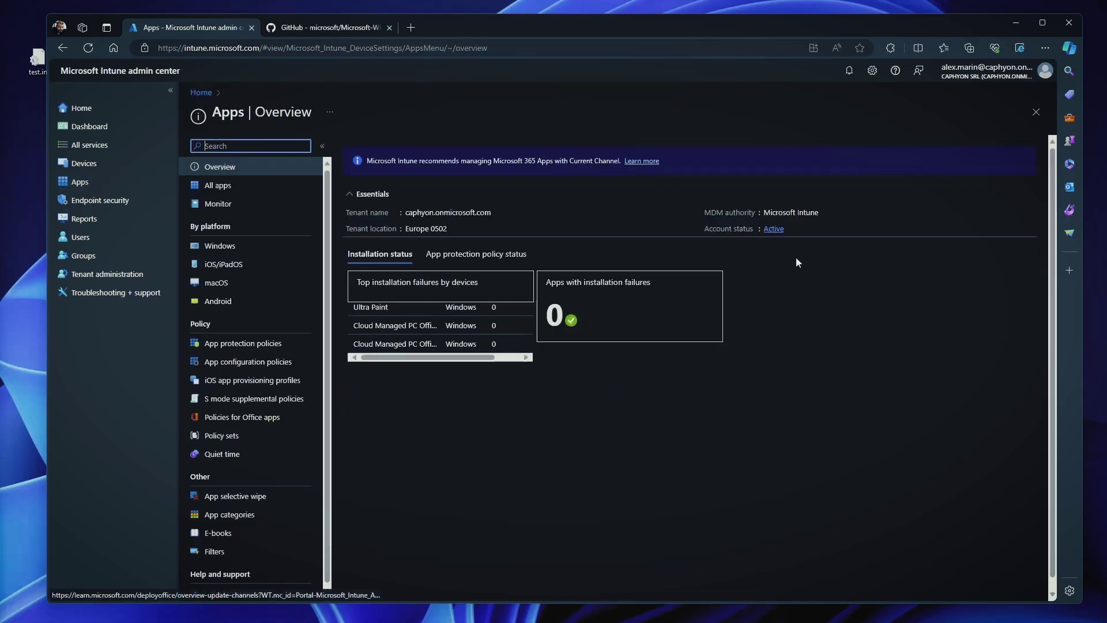
click(232, 188)
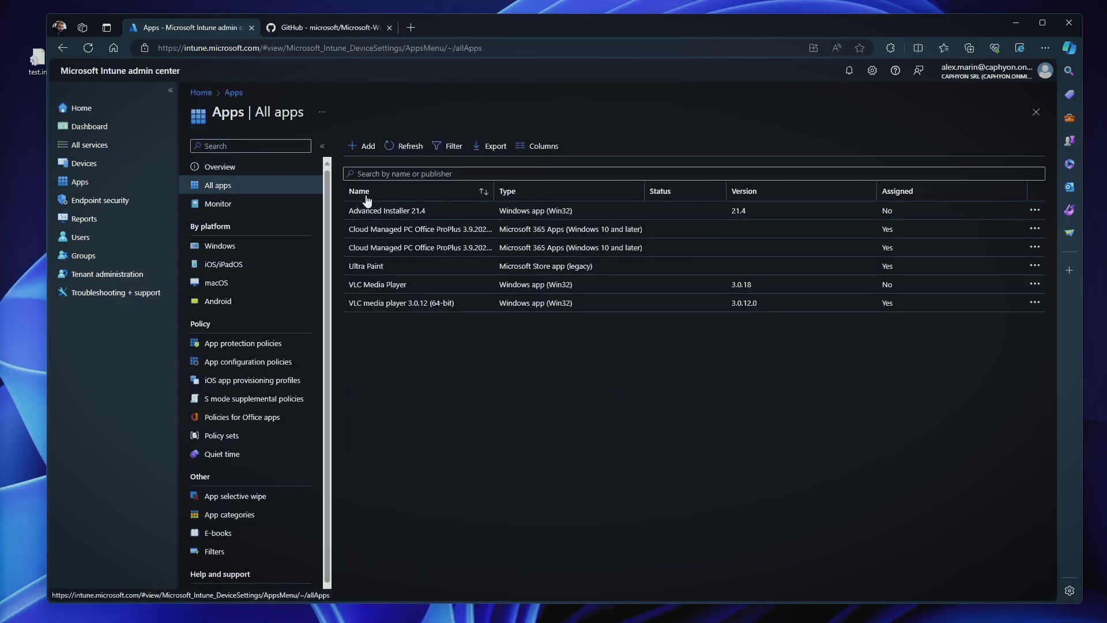
click(368, 149)
click(817, 149)
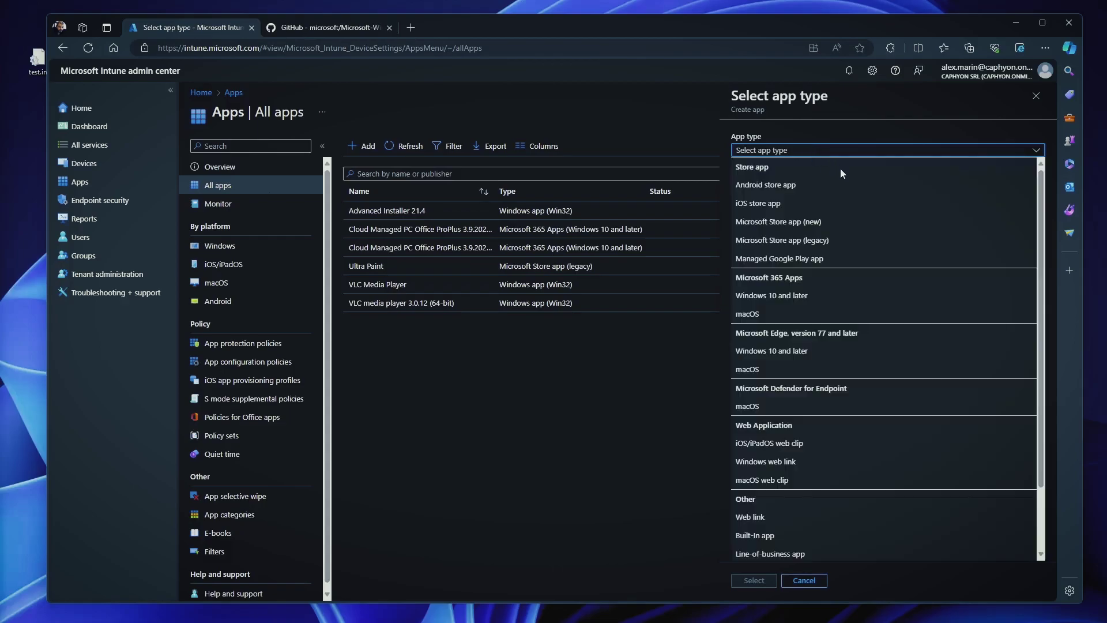
scroll(840, 443, down, 2)
click(785, 501)
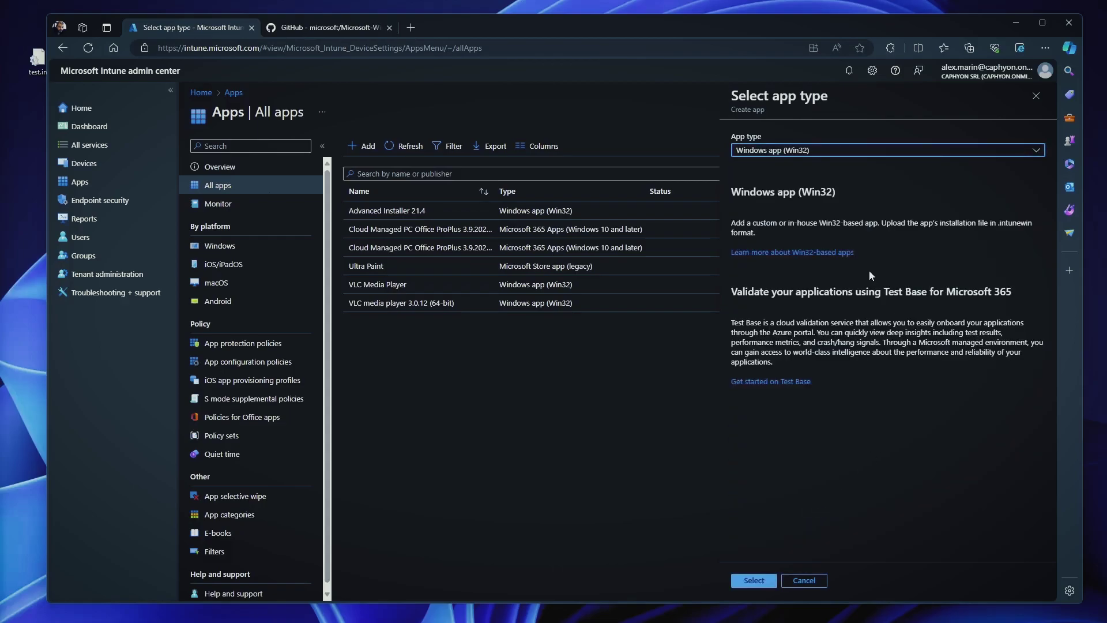
click(763, 582)
Cancel the package file browser and close the App package file pane.
click(403, 185)
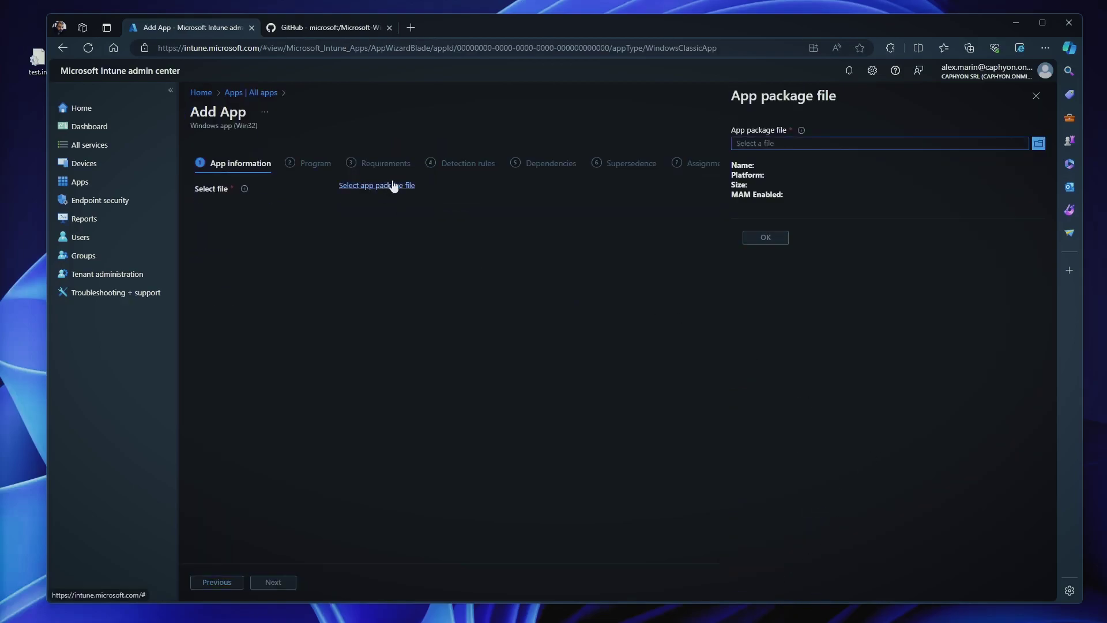
click(1039, 144)
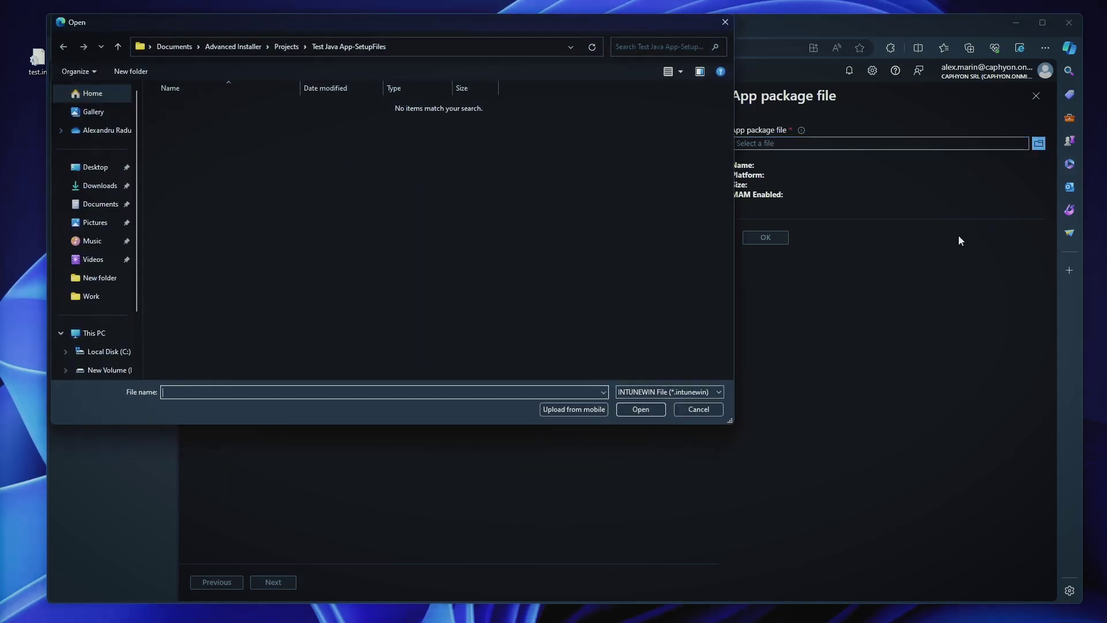
click(695, 410)
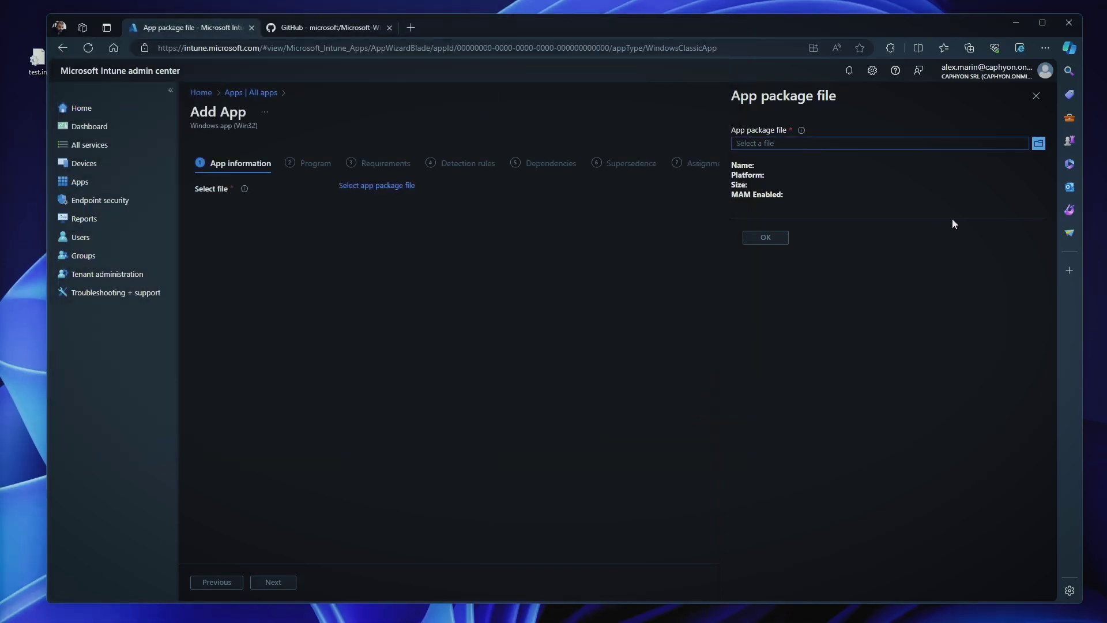
click(1036, 99)
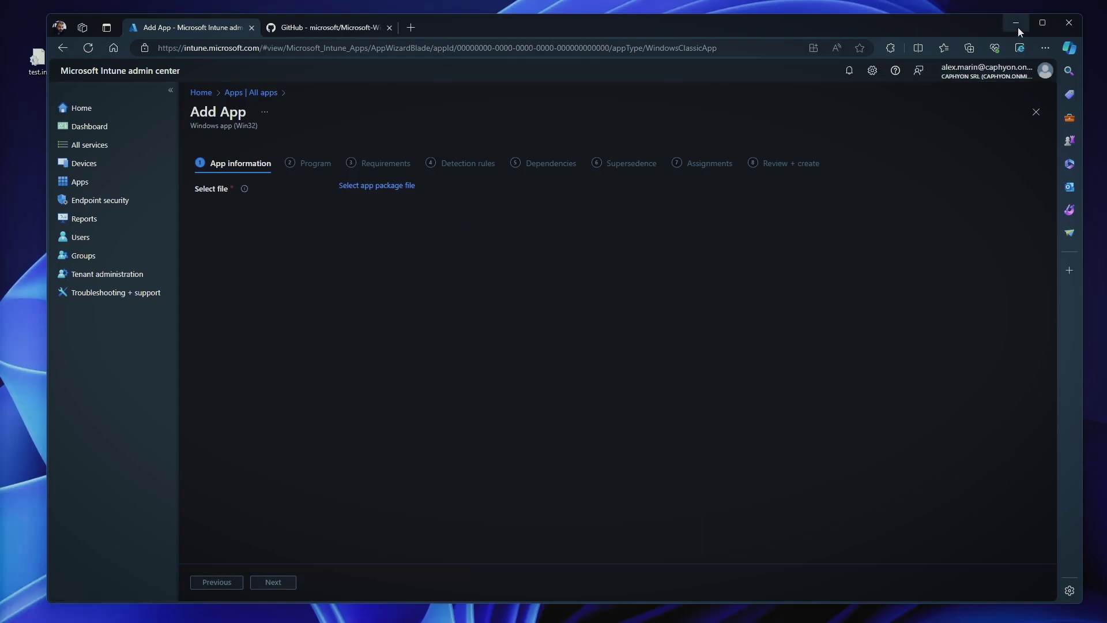
Copy the repository name and open the Microsoft Win32 Content Prep Tool repo from search.
click(314, 30)
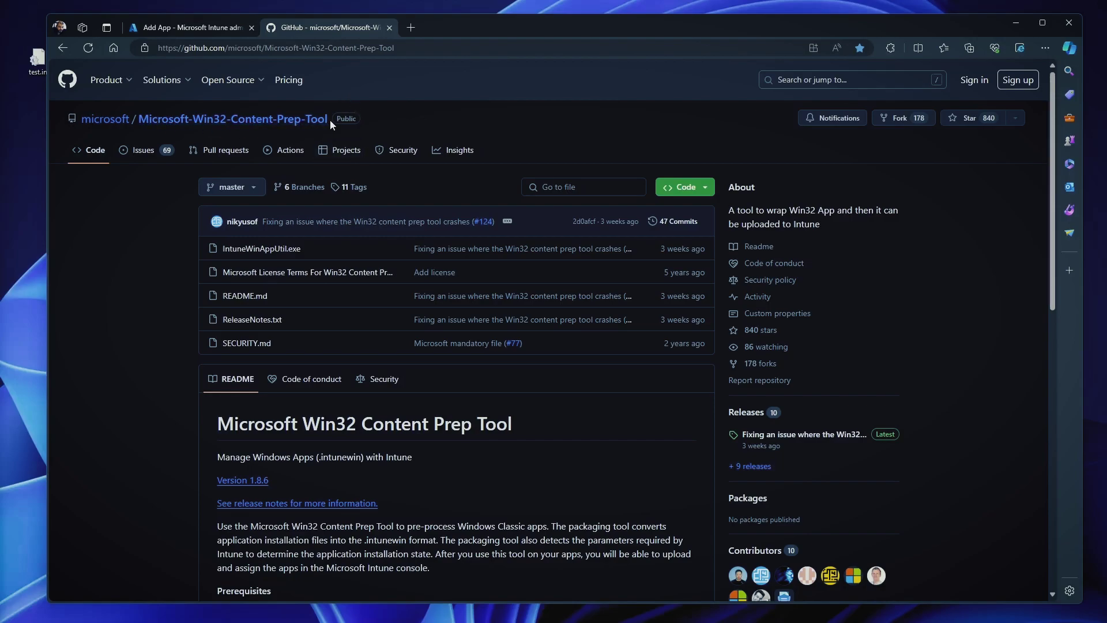
drag(330, 120, 142, 127)
key(ctrl+c)
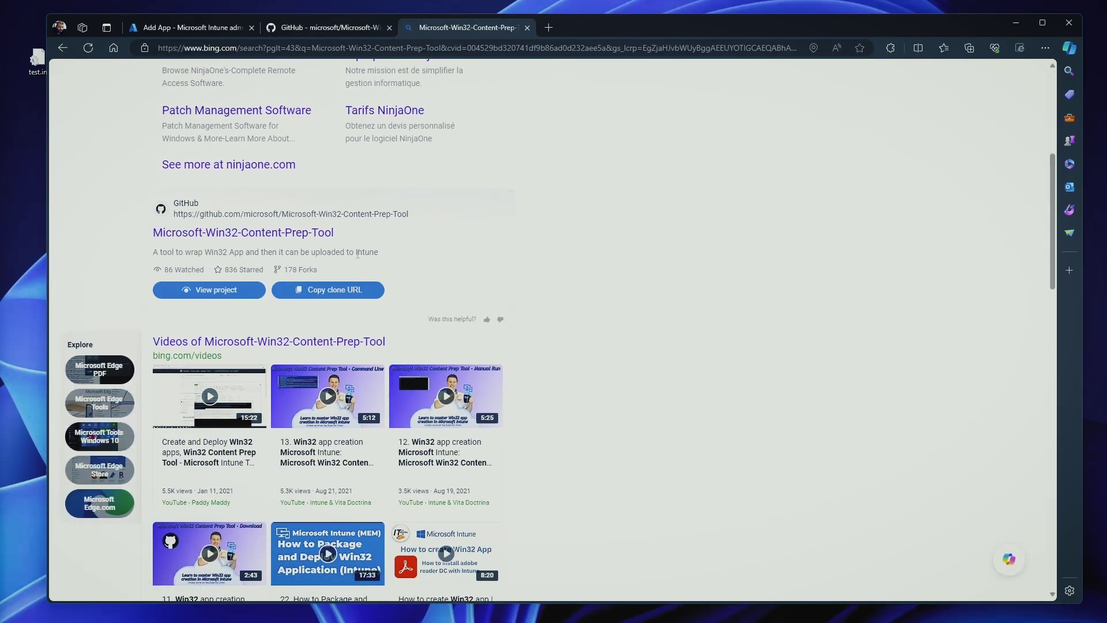
click(238, 235)
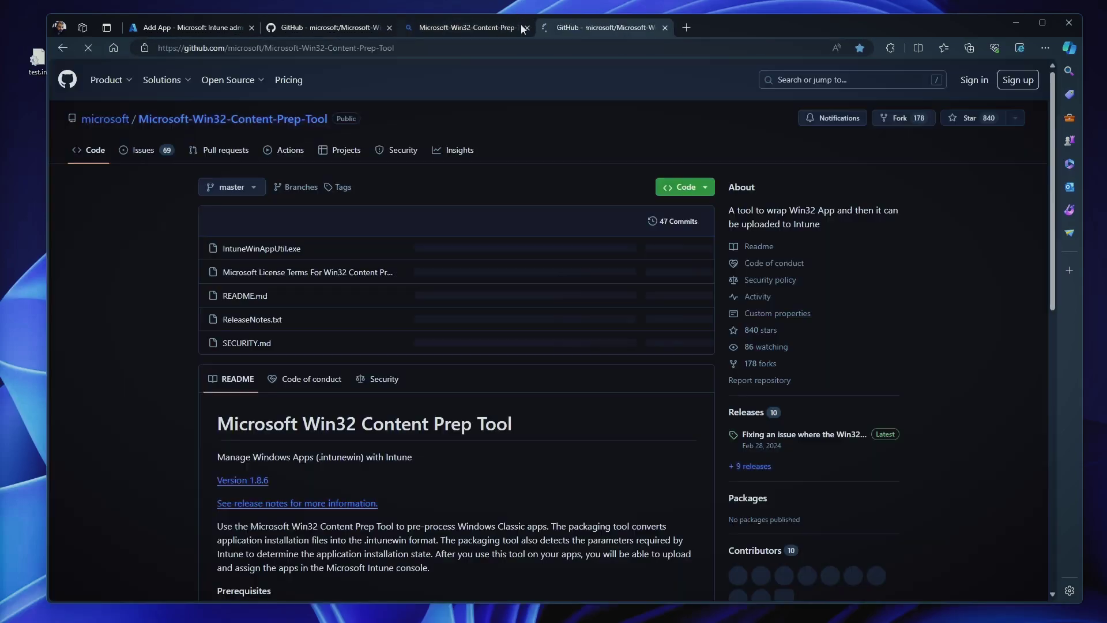
click(525, 27)
Check the repo's Code download options and show the extracted tool folder in File Explorer.
click(685, 188)
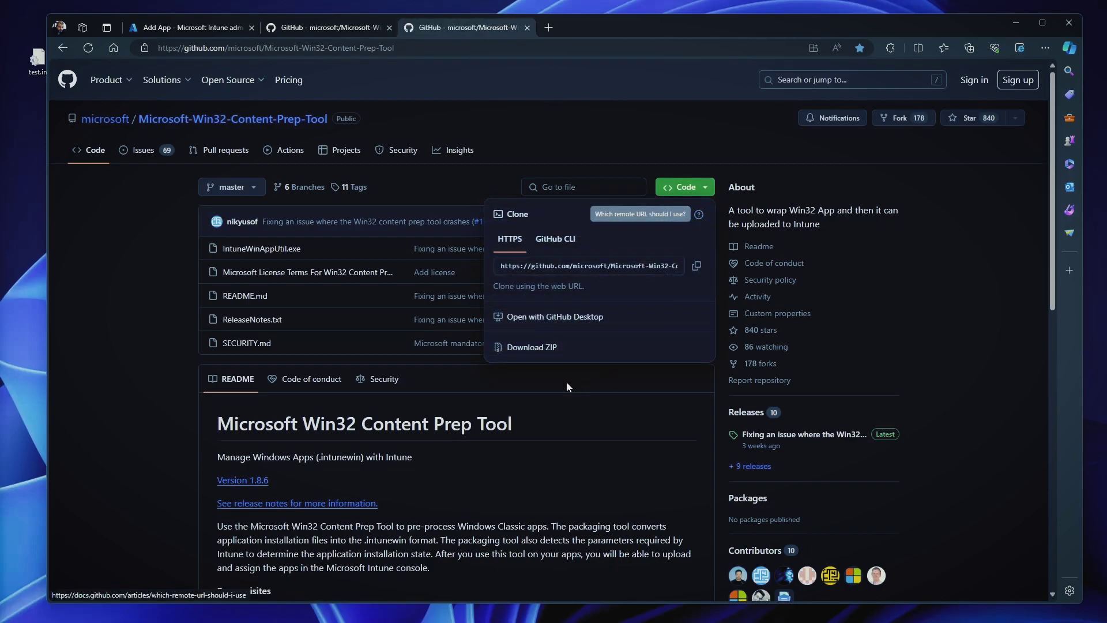
click(155, 353)
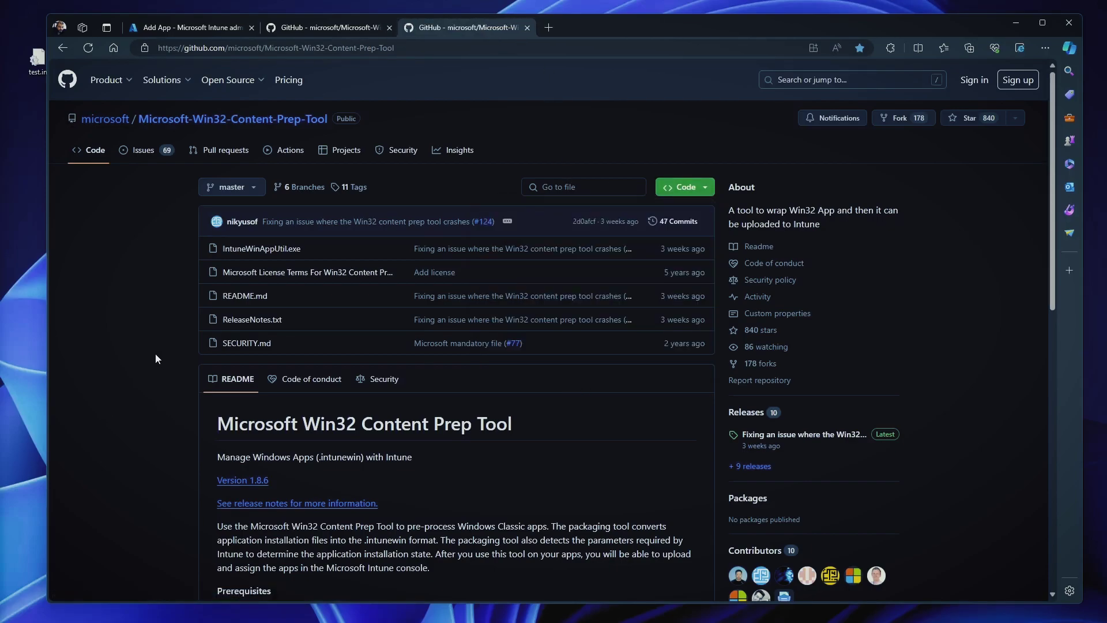
click(571, 621)
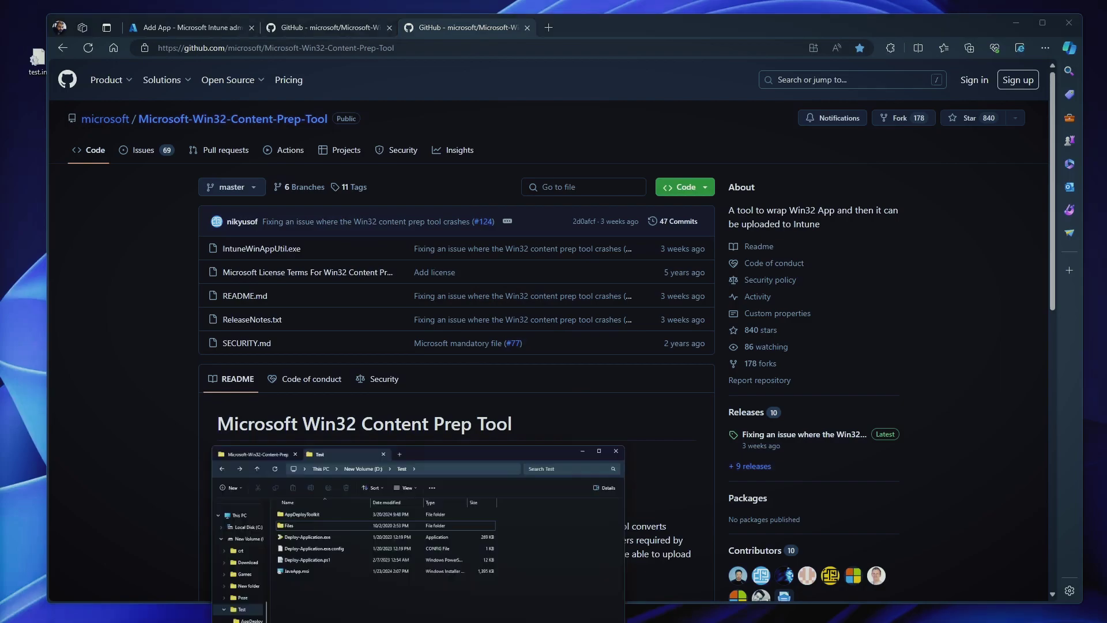
click(286, 223)
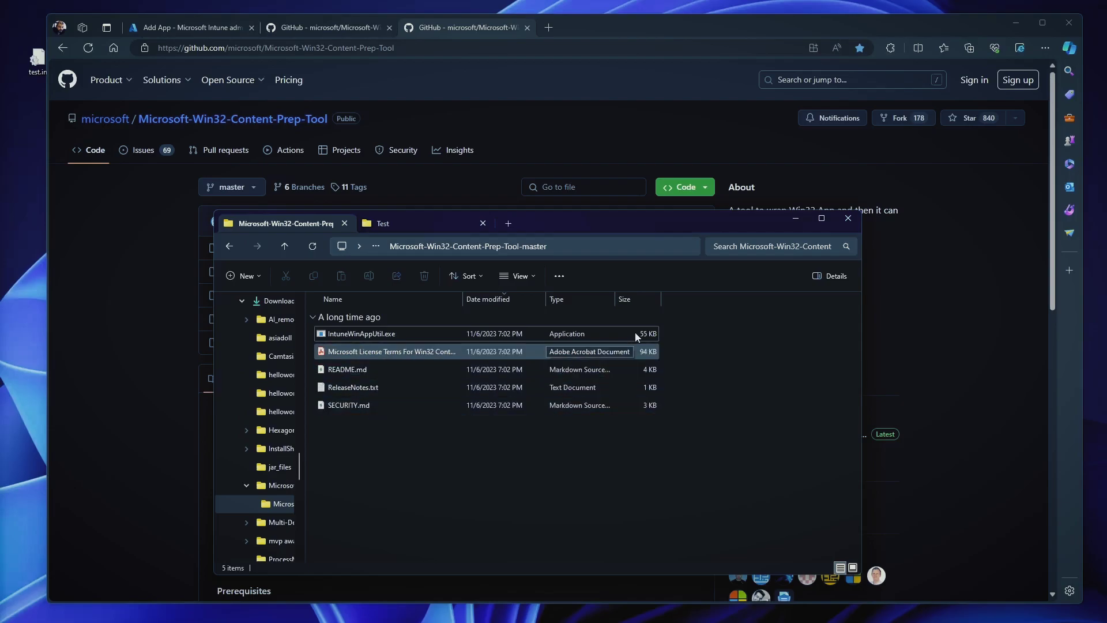
Open a PowerShell terminal and cd into the Content Prep Tool folder path copied from Explorer.
mouse_move(600, 222)
mouse_down()
mouse_move(621, 230)
mouse_move(608, 223)
mouse_up()
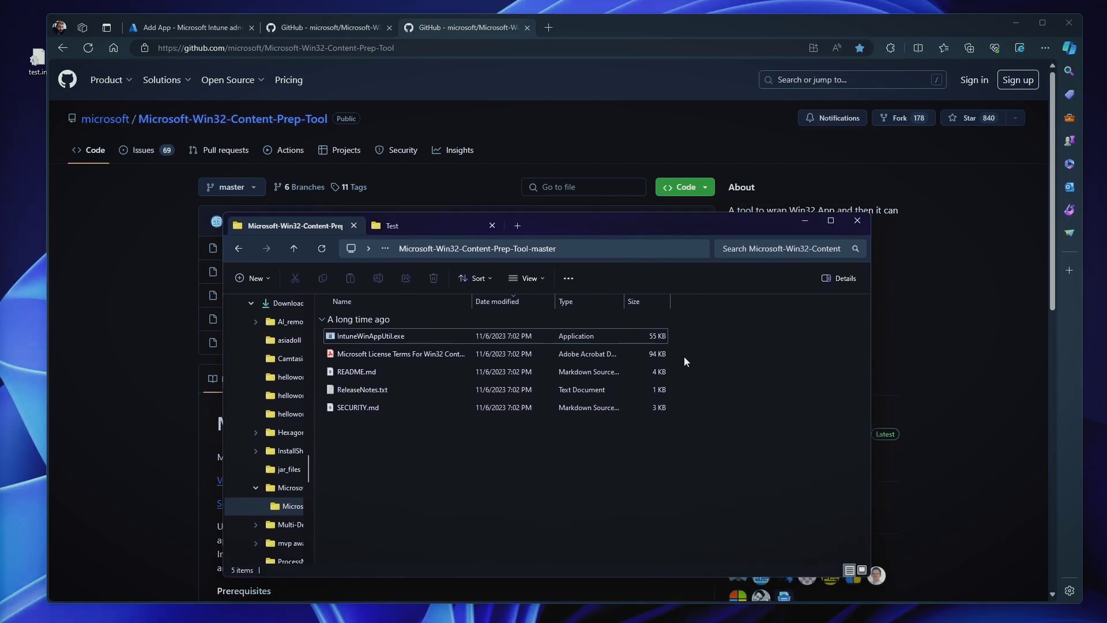
key(super+x)
key(i)
drag(522, 66, 669, 139)
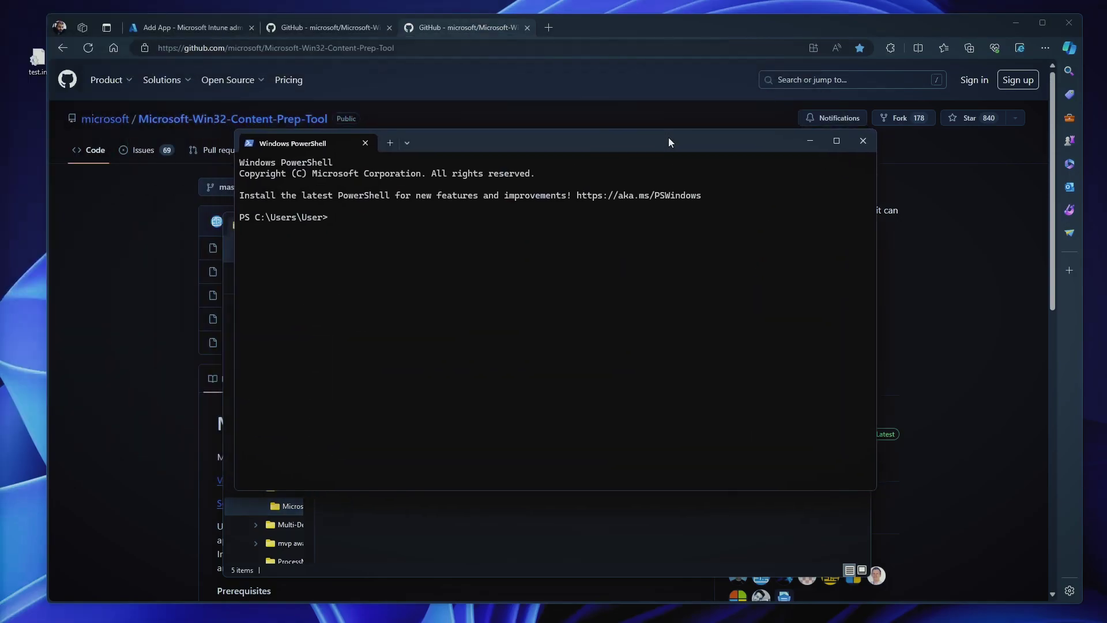
click(558, 505)
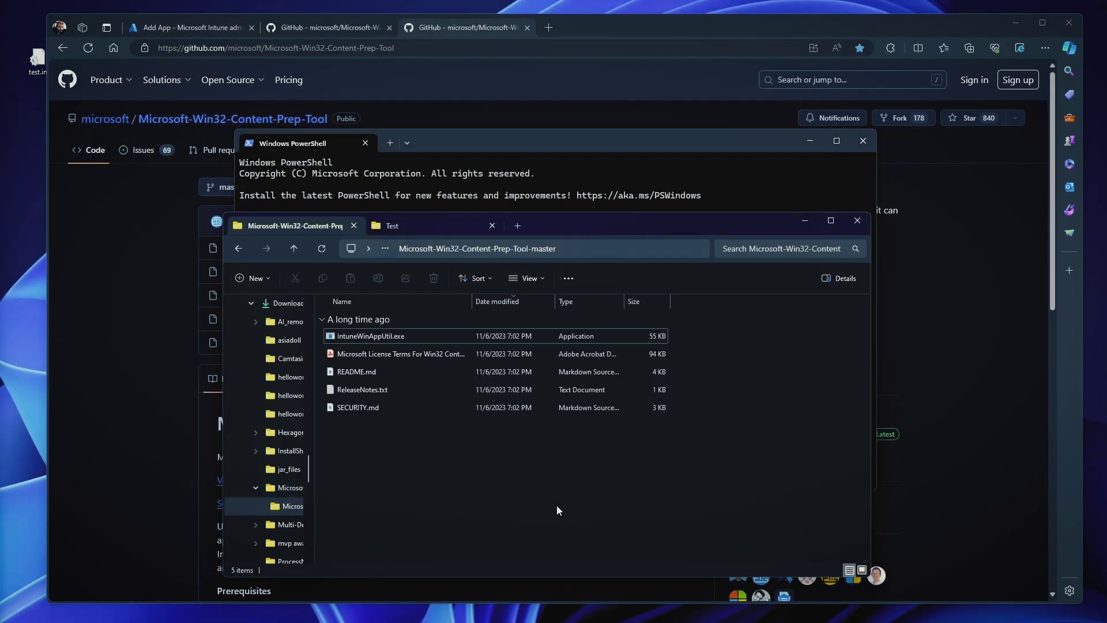
key(alt+d)
key(ctrl+c)
key(alt+Tab)
text(cd)
key(ctrl+v)
key(Return)
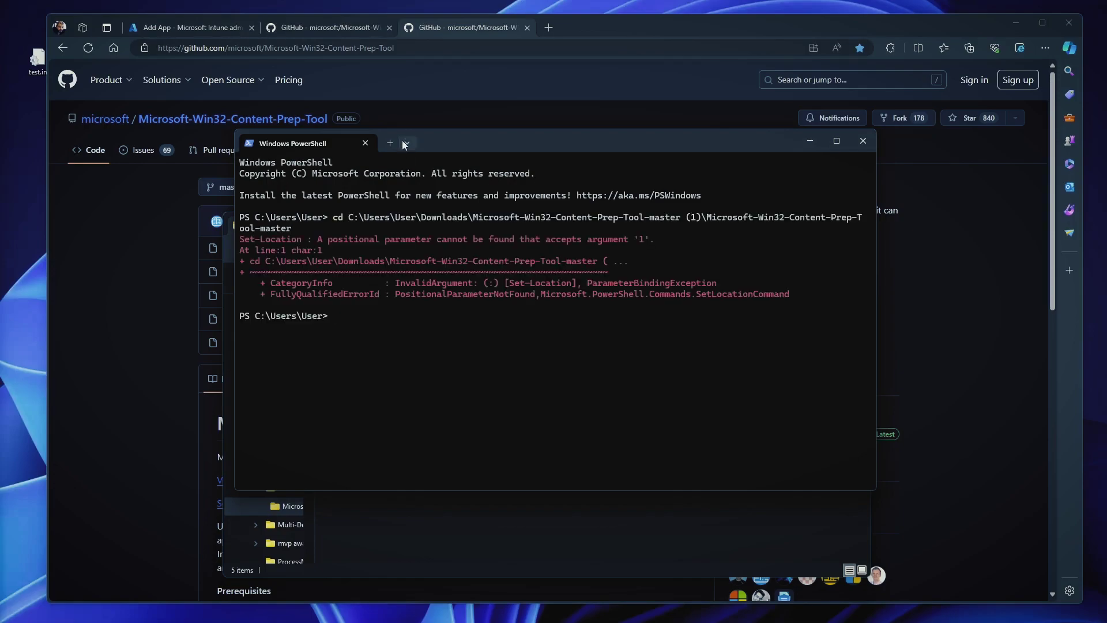
In a new Command Prompt tab, cd into the tool folder and run IntuneWinAppUtil.exe -?
click(408, 145)
click(458, 189)
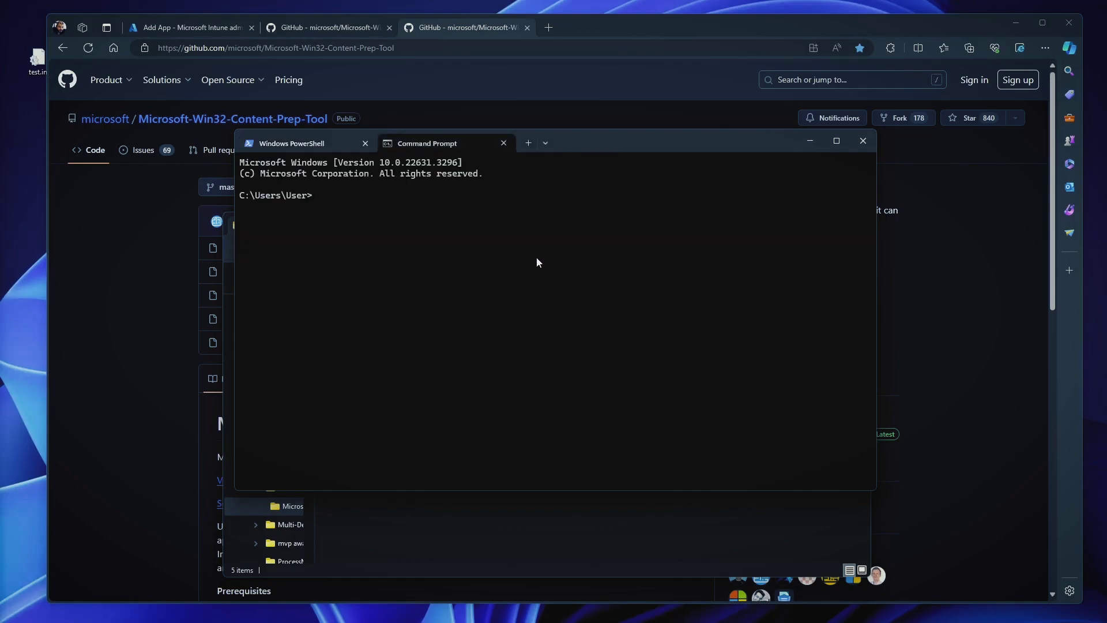
text(cd)
key(ctrl+v)
key(Return)
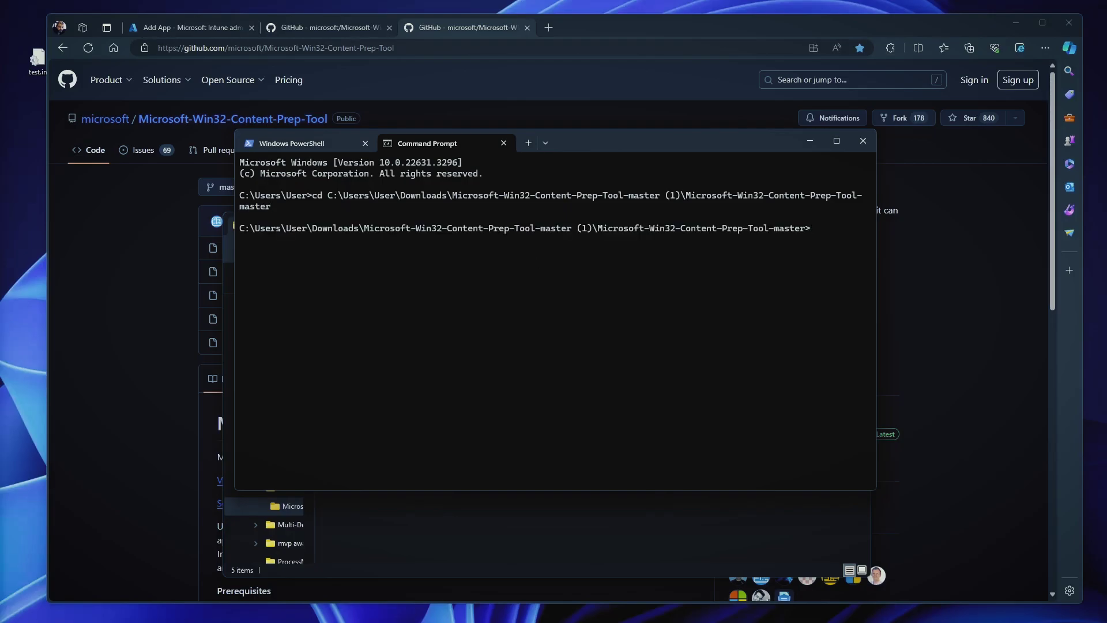
text(Int)
key(Tab)
text(-?)
key(Return)
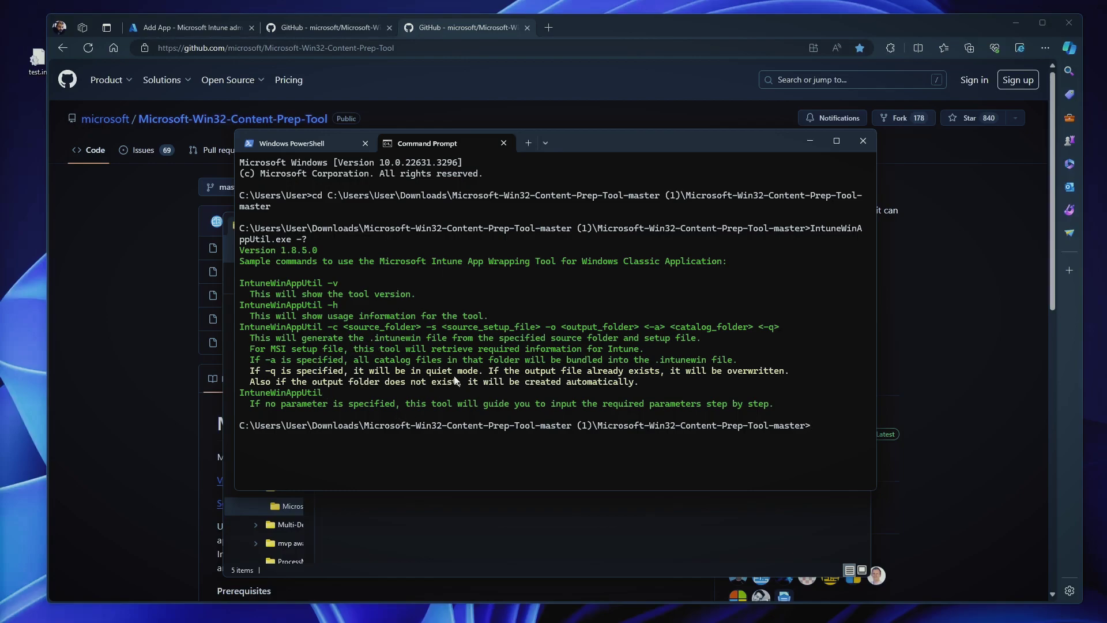
drag(601, 143, 593, 64)
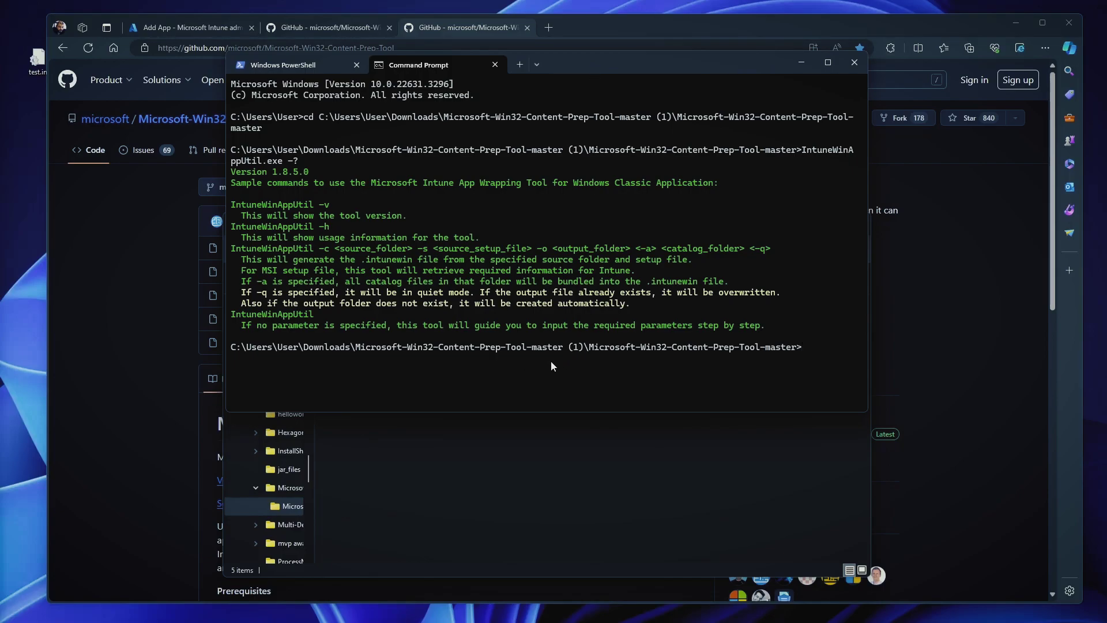
text(Int)
key(Tab)
Copy JavaApp.msi from D:\Test into its Files subfolder and return to the Test folder.
click(600, 474)
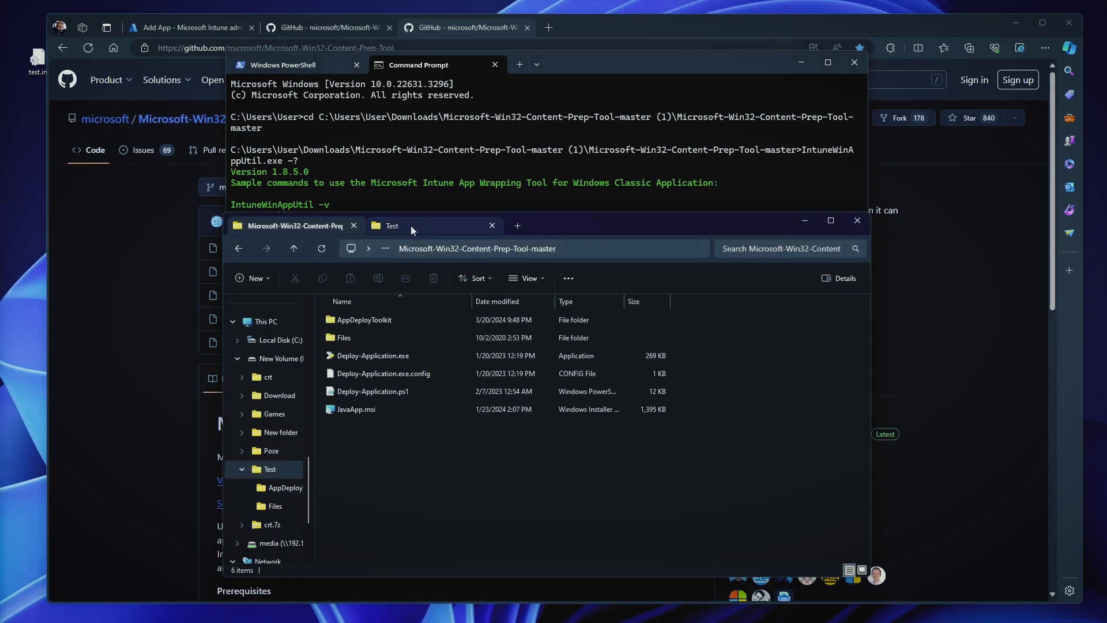
click(413, 227)
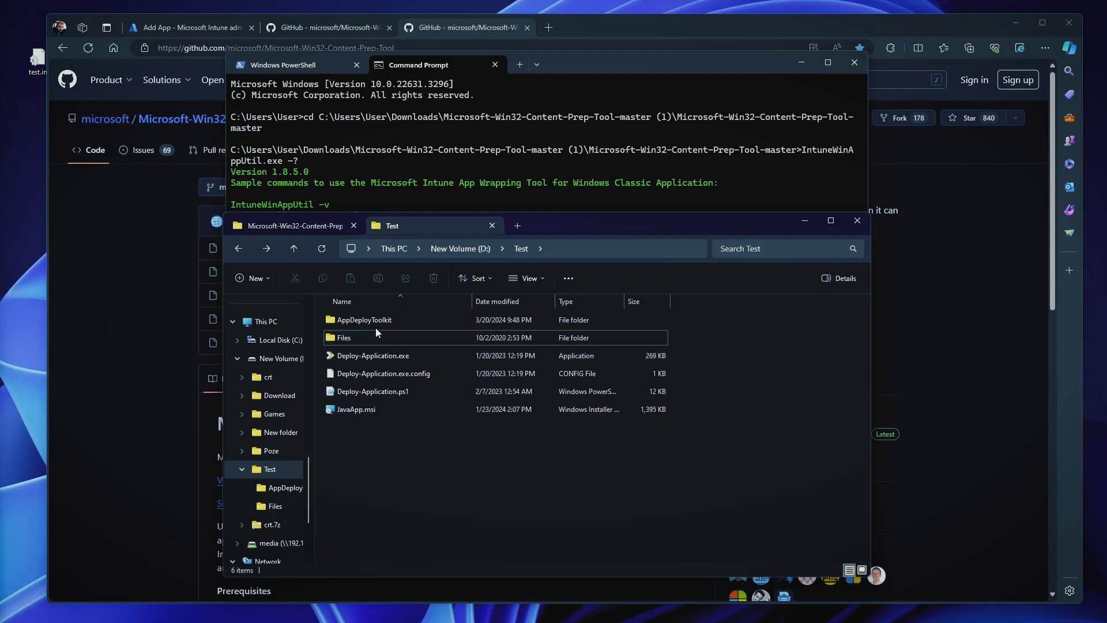
click(357, 409)
click(705, 378)
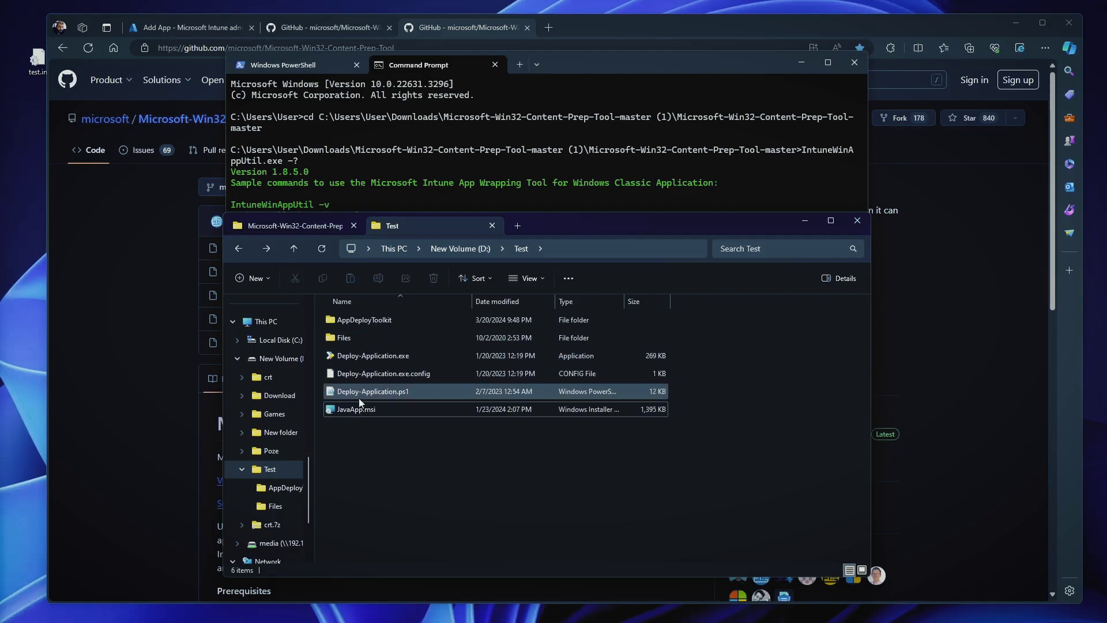
click(369, 411)
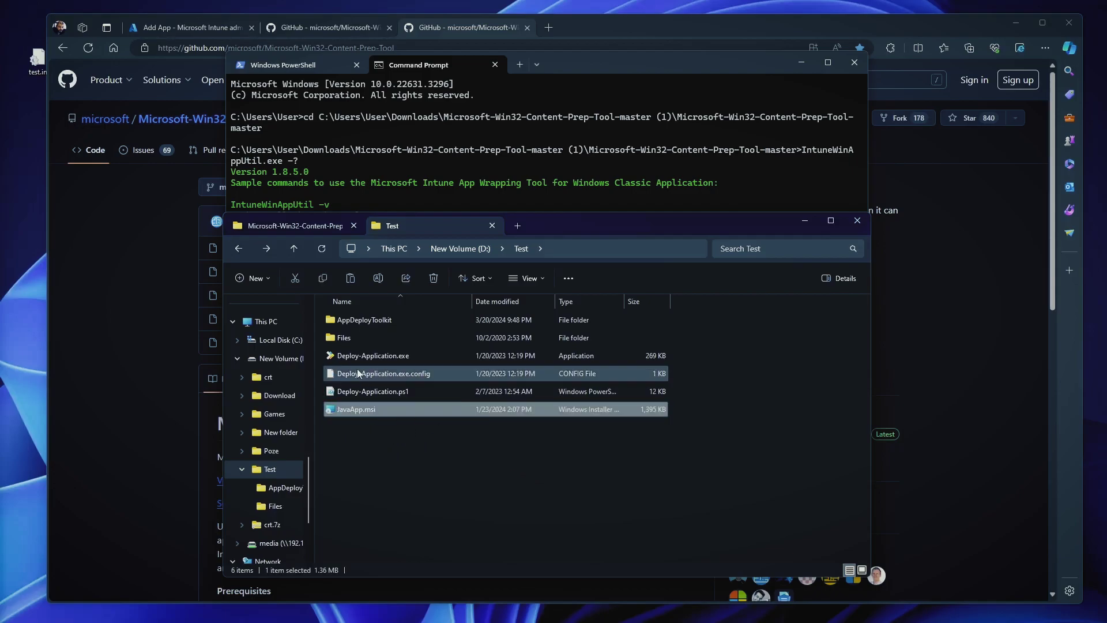
double_click(352, 338)
key(ctrl+v)
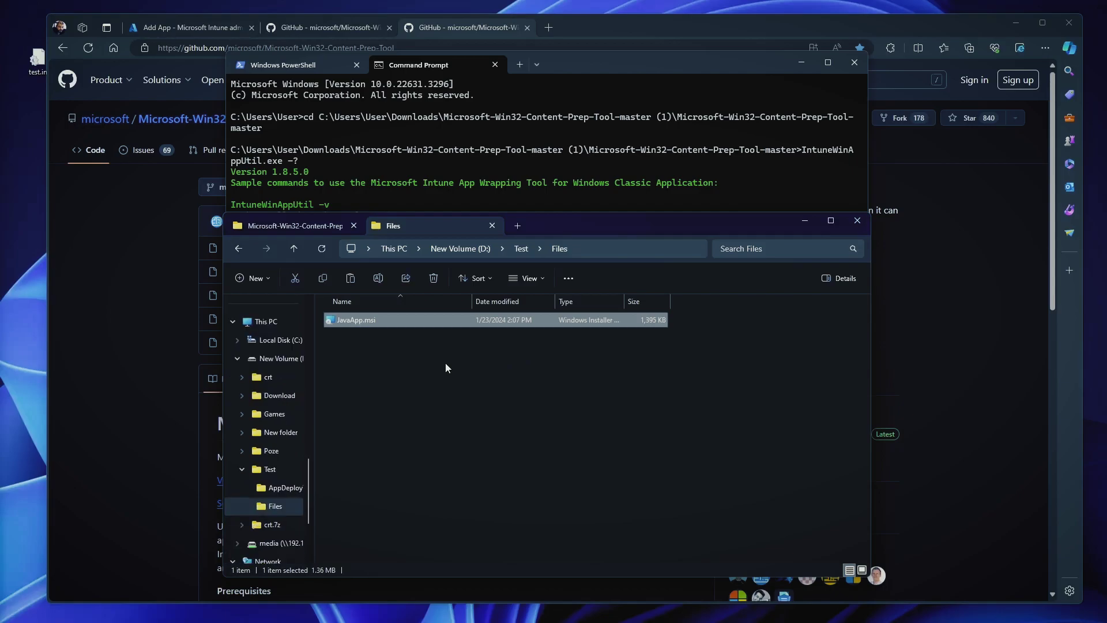
click(445, 362)
click(240, 249)
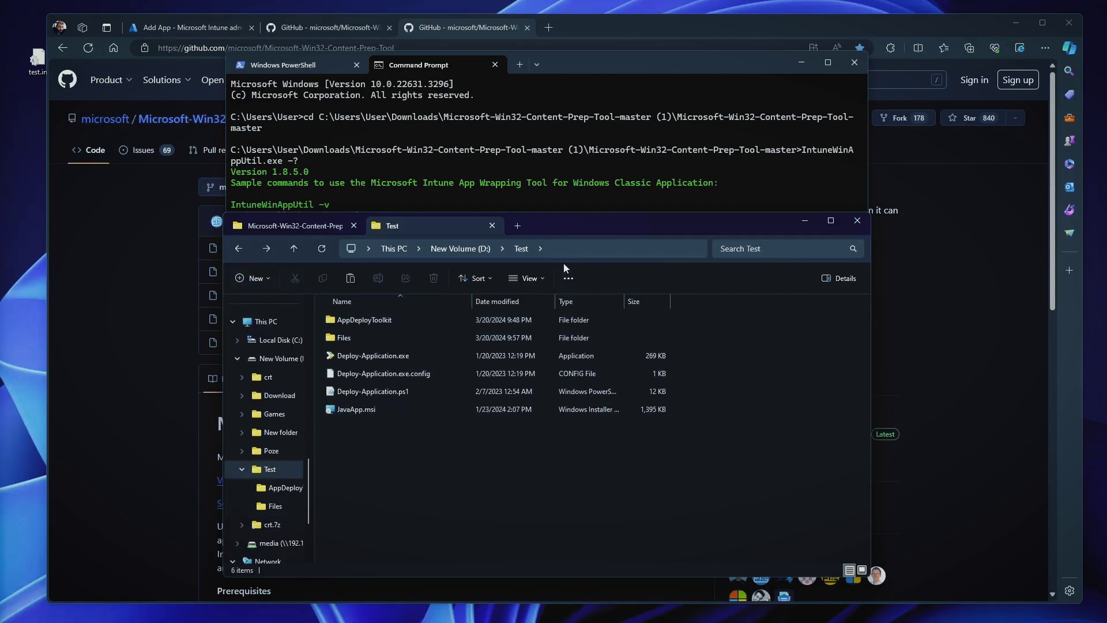
Run IntuneWinAppUtil.exe and give D:\Test as the source folder.
click(631, 65)
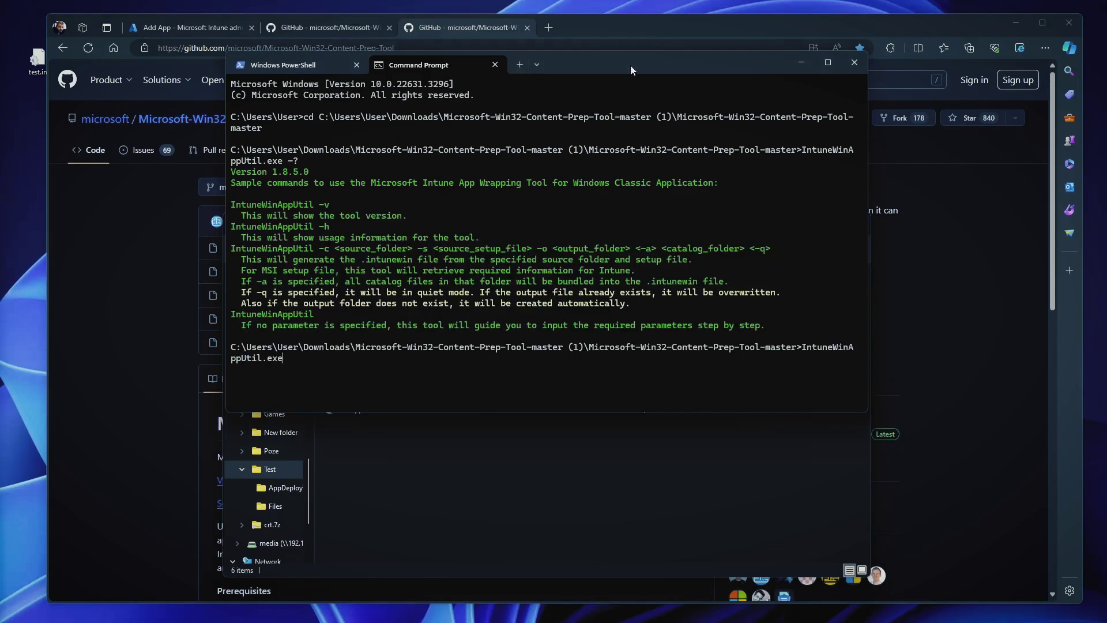
key(Return)
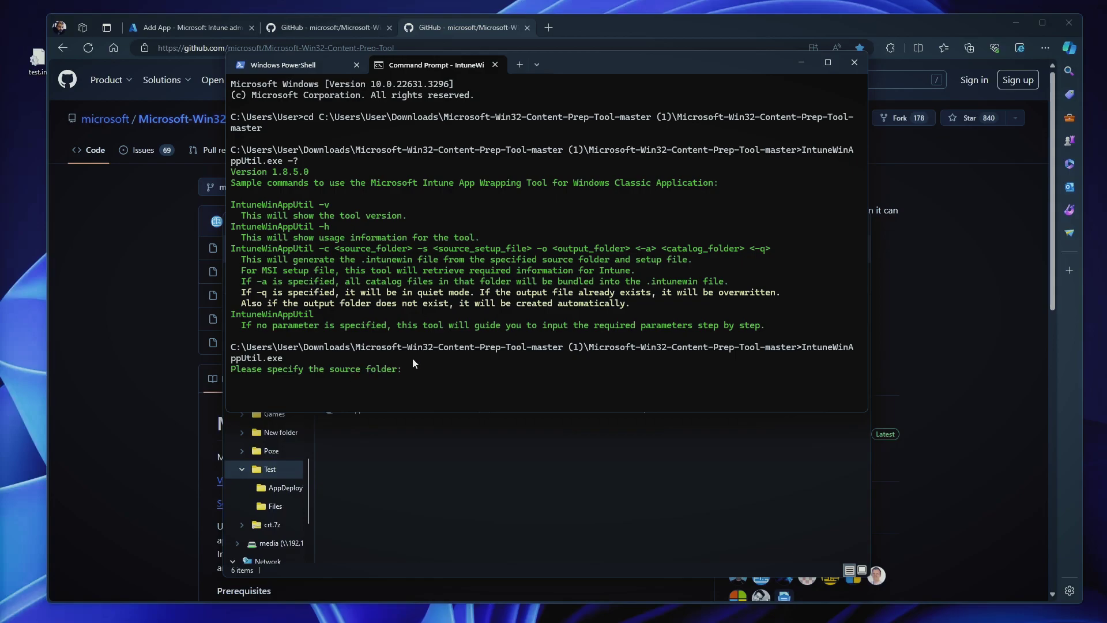
click(456, 504)
key(alt+d)
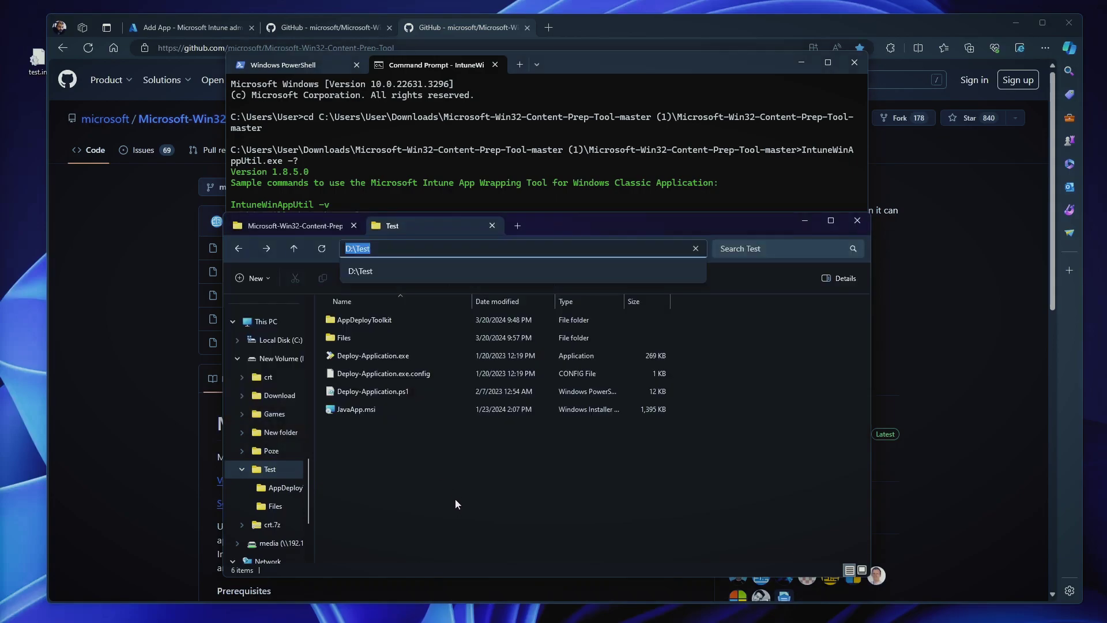
click(621, 61)
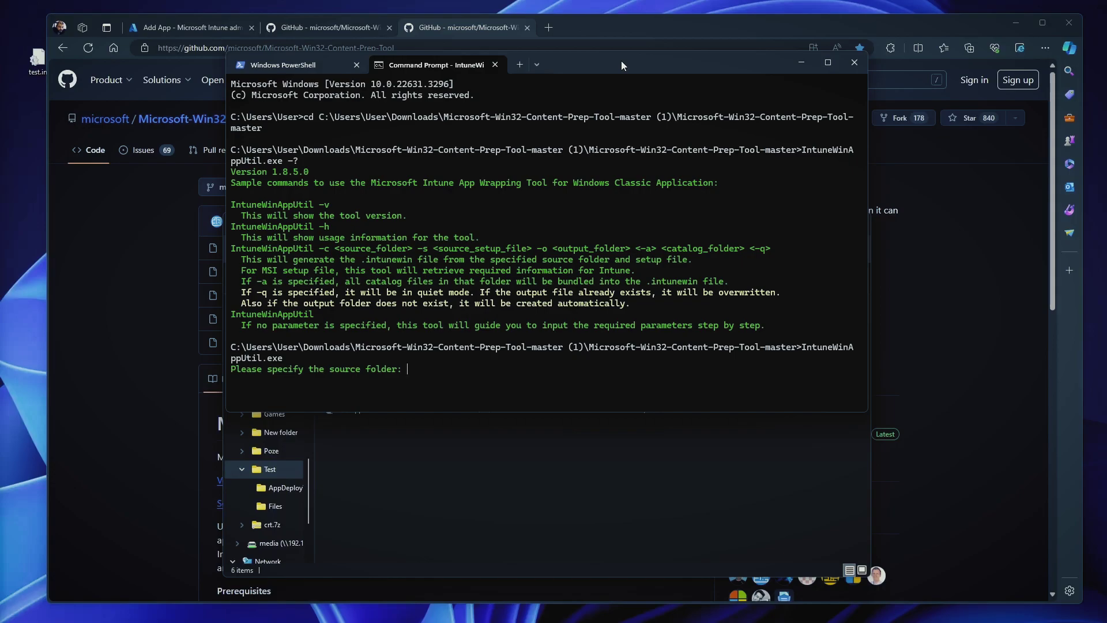
key(ctrl+v)
key(Return)
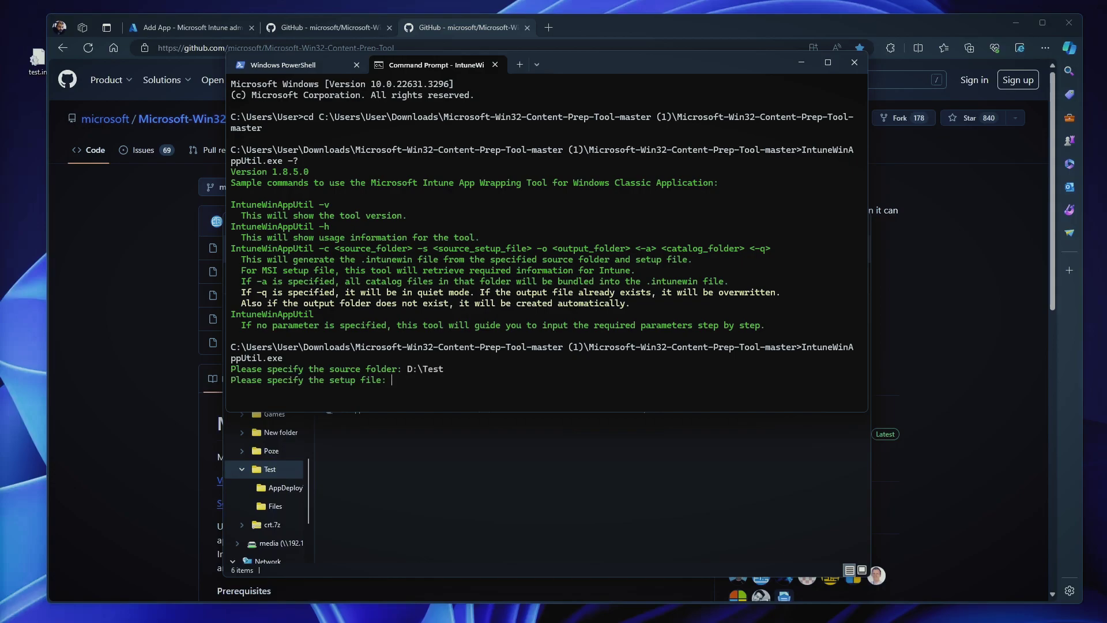
Set Deploy-Application.exe, copied from File Explorer, as the setup file.
click(527, 513)
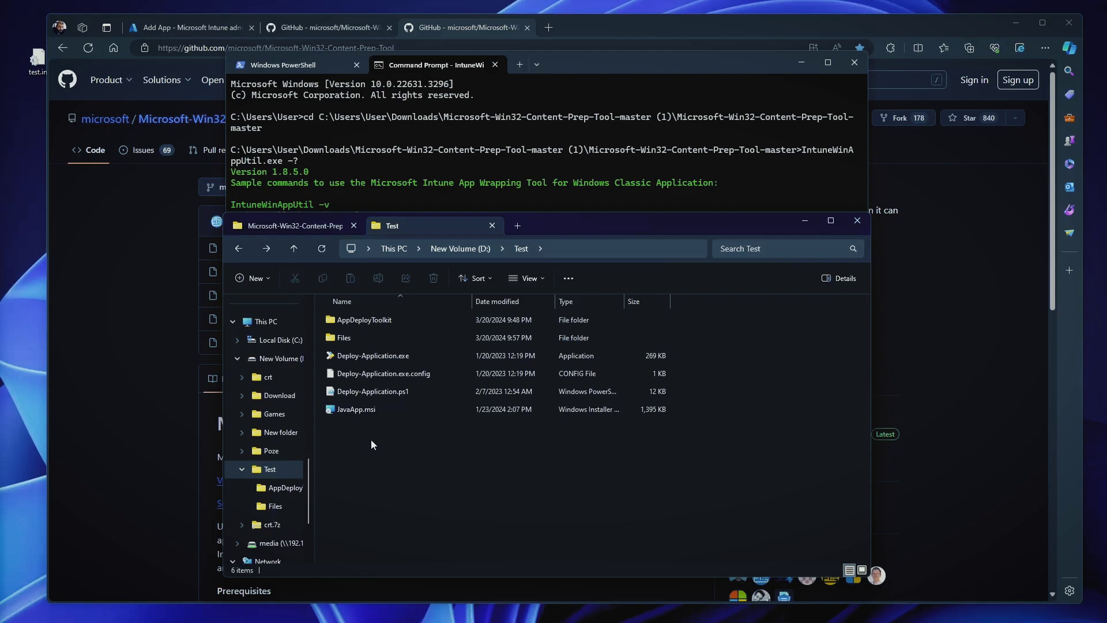
mouse_move(369, 410)
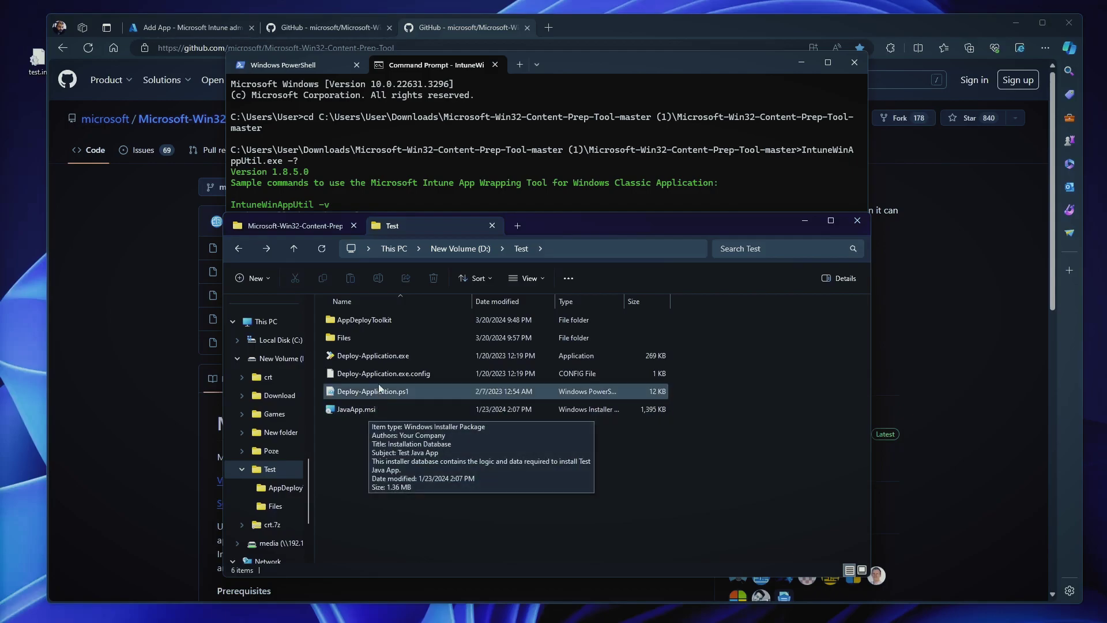
click(383, 358)
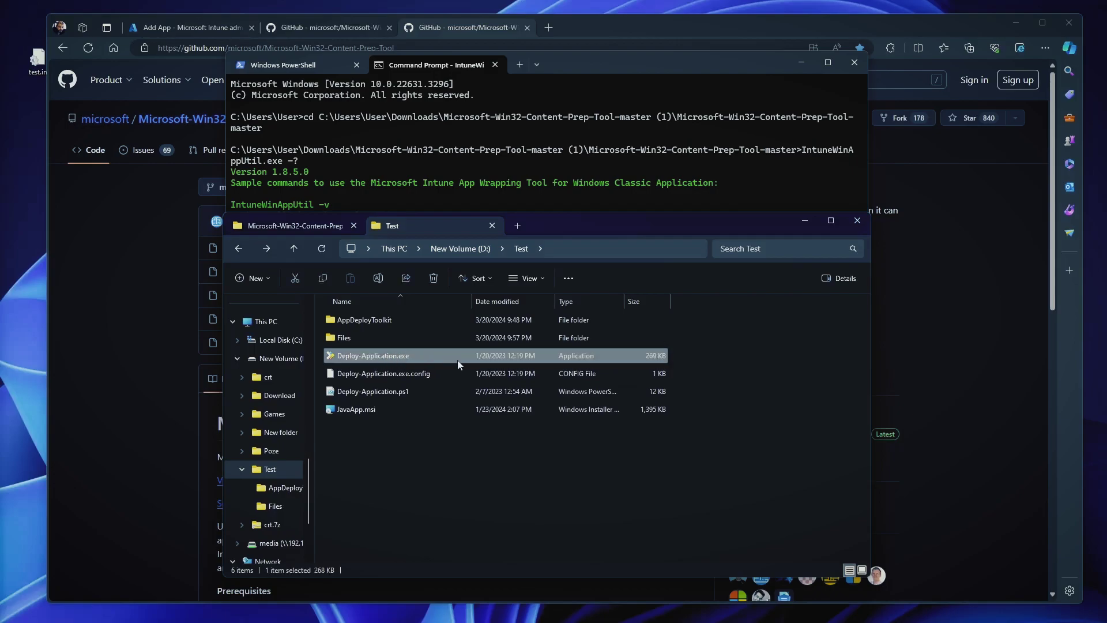
key(F2)
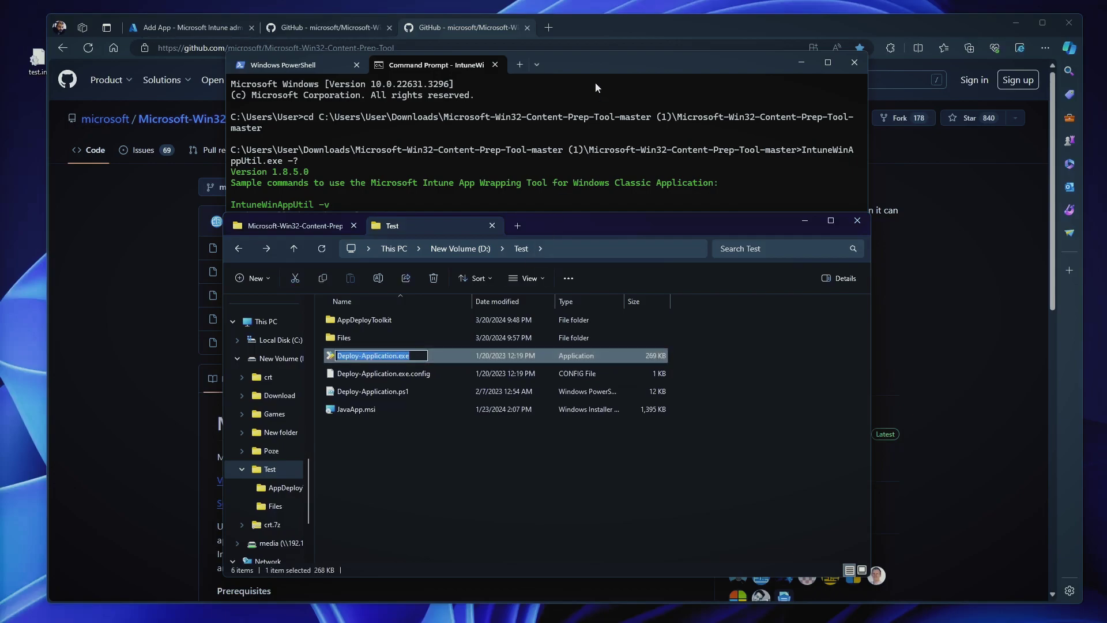
click(606, 66)
text(Deploy-Application.exe)
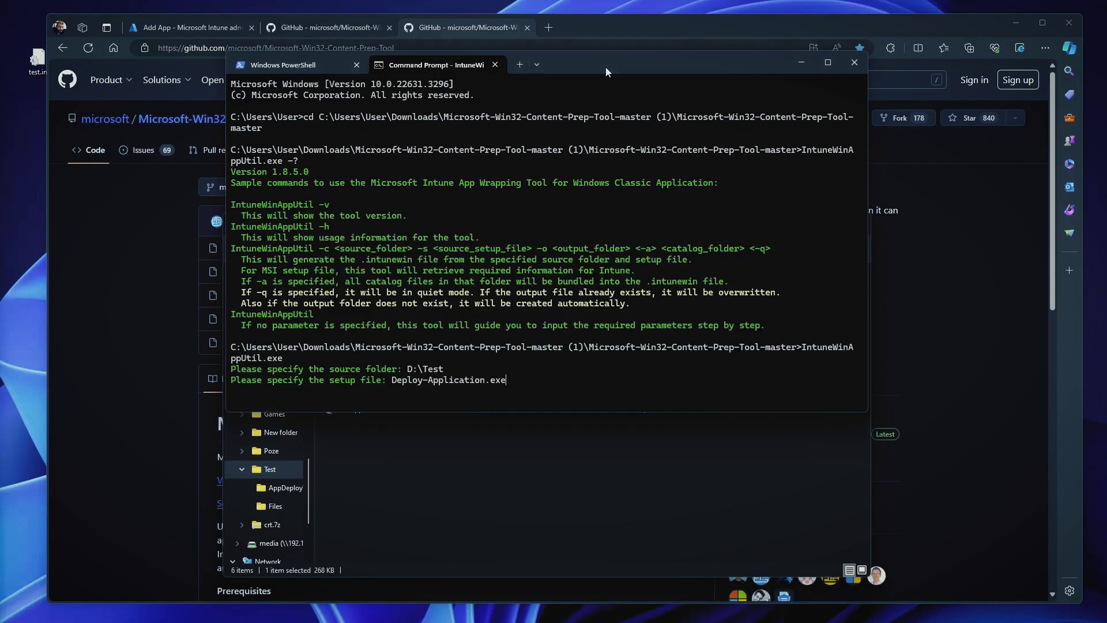
key(Return)
Set D:\Test as the output folder and answer N for a catalog folder to build the package.
click(521, 495)
key(alt+d)
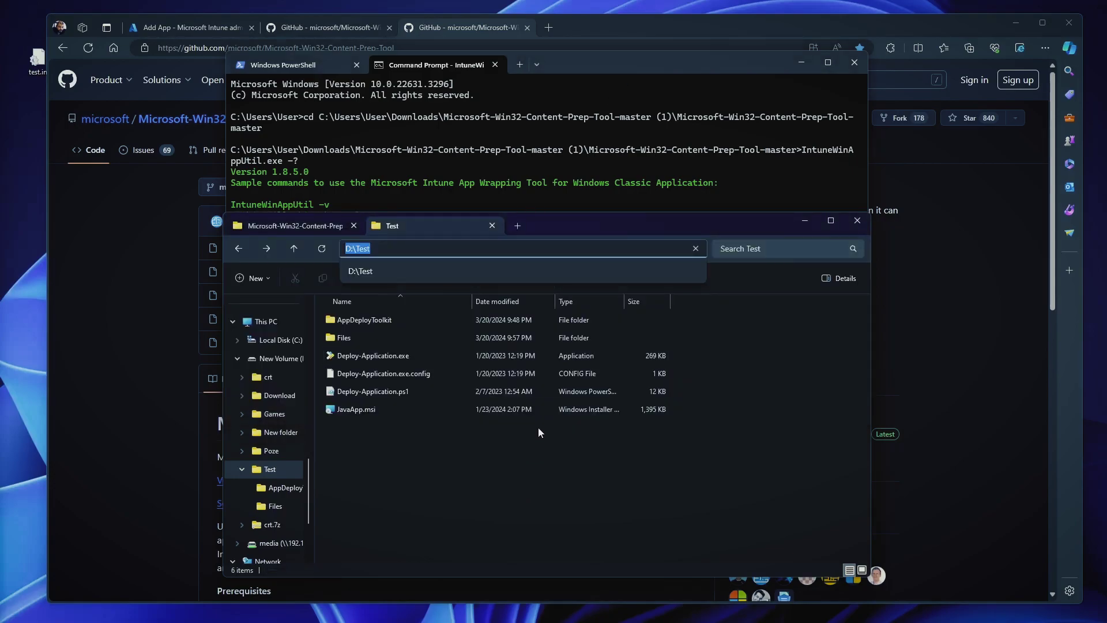
click(639, 67)
text(D:\Test)
key(Return)
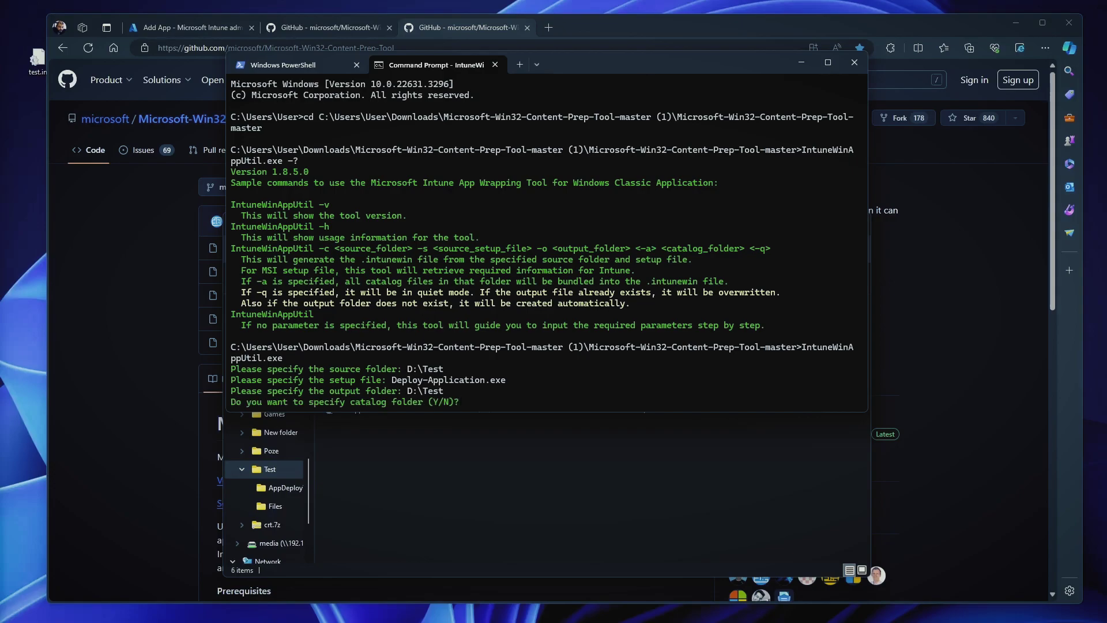
text(n)
key(Return)
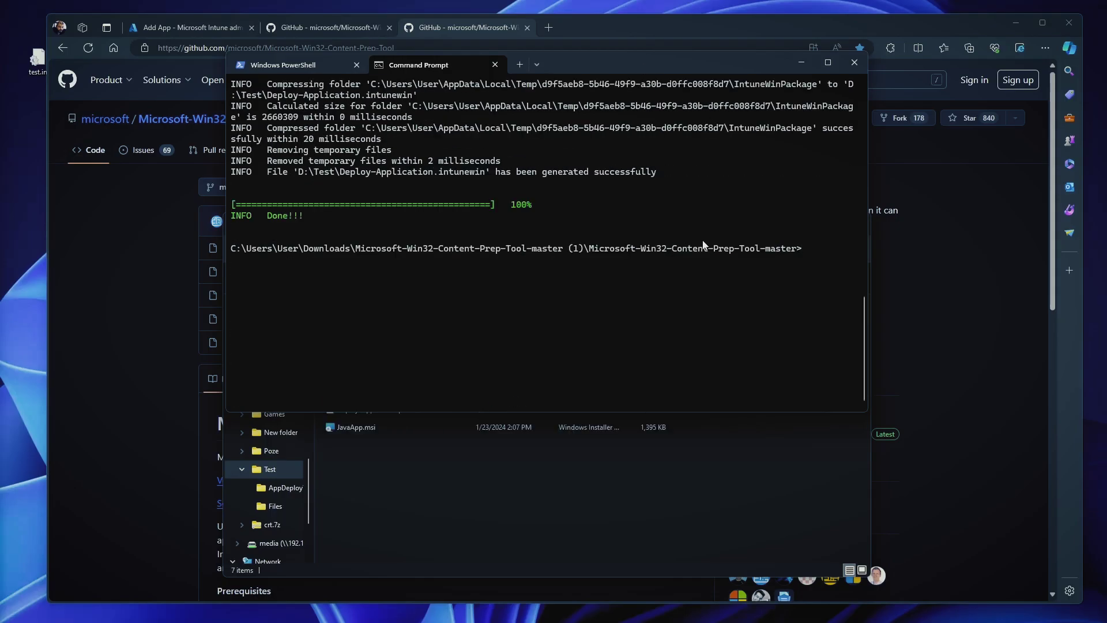
Confirm Deploy-Application.intunewin (2,599 KB) in D:\Test and review the packaging output.
click(444, 515)
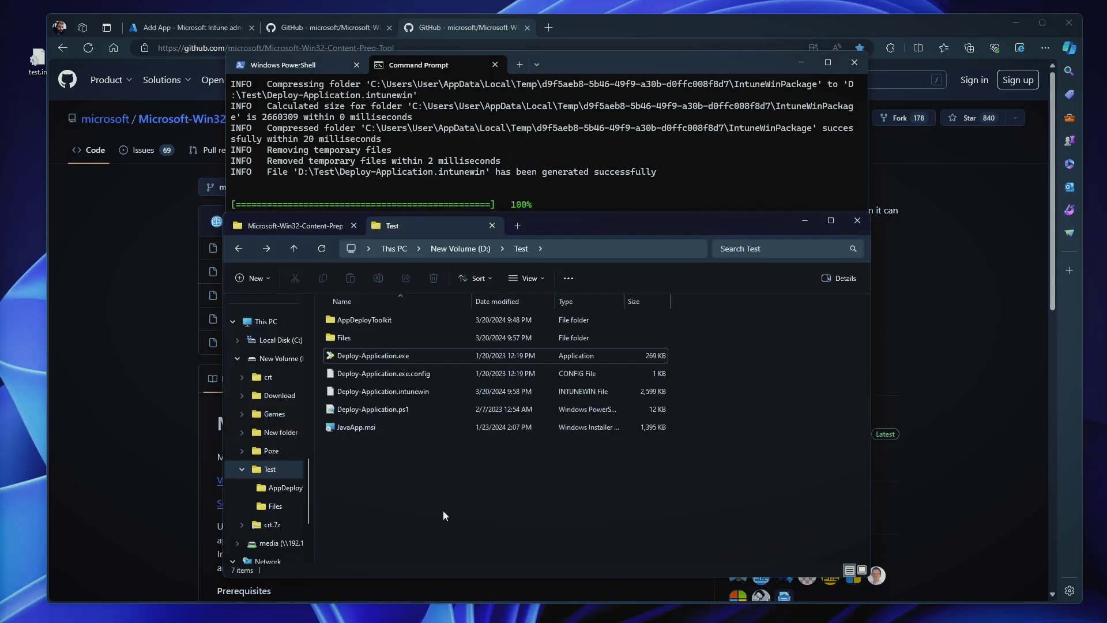
click(413, 394)
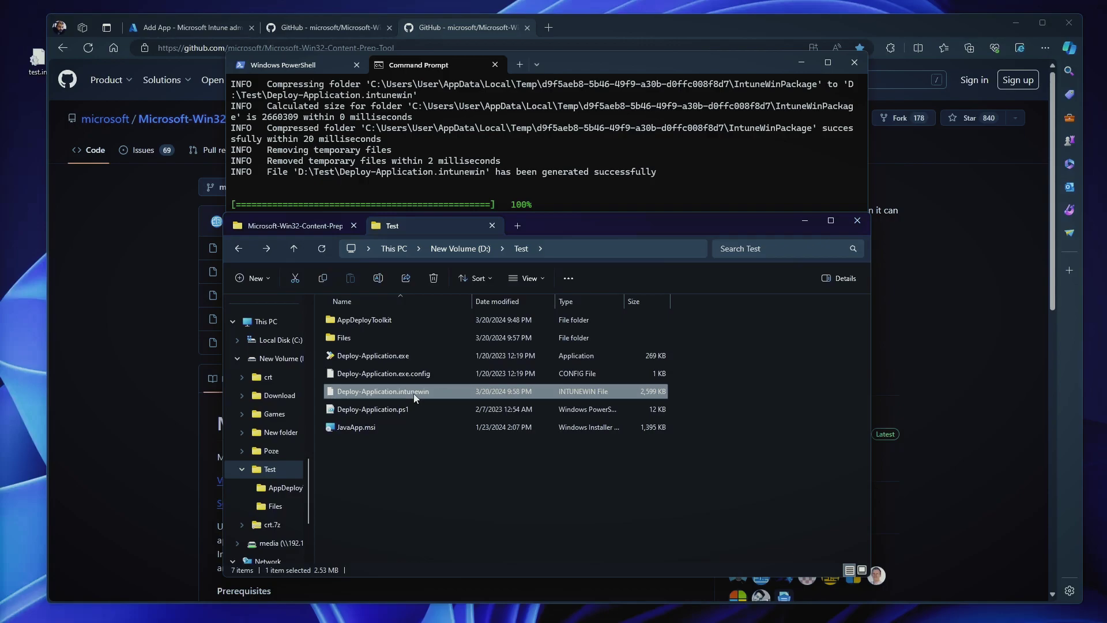
click(649, 104)
scroll(597, 246, up, 10)
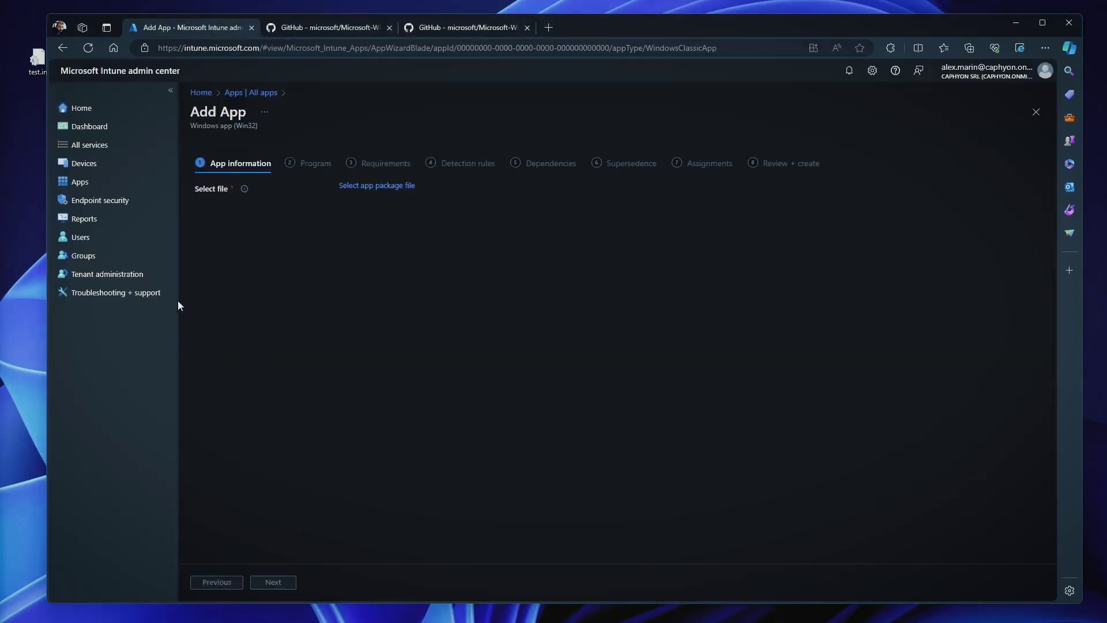
Start adding a new Windows app (Win32) from Apps > All apps.
click(82, 181)
click(241, 193)
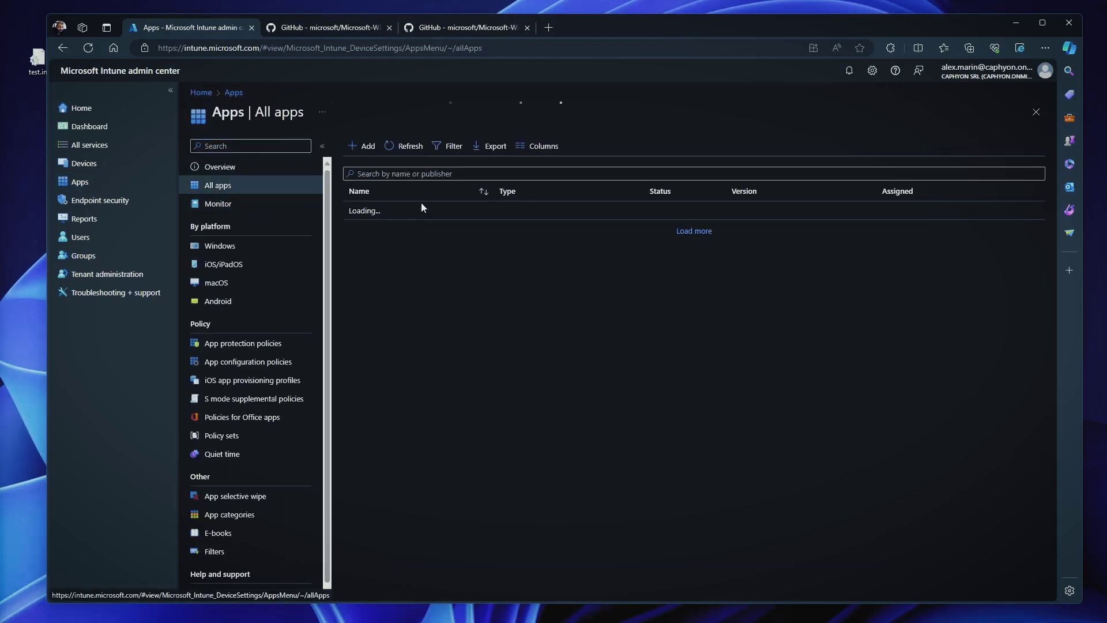
click(370, 146)
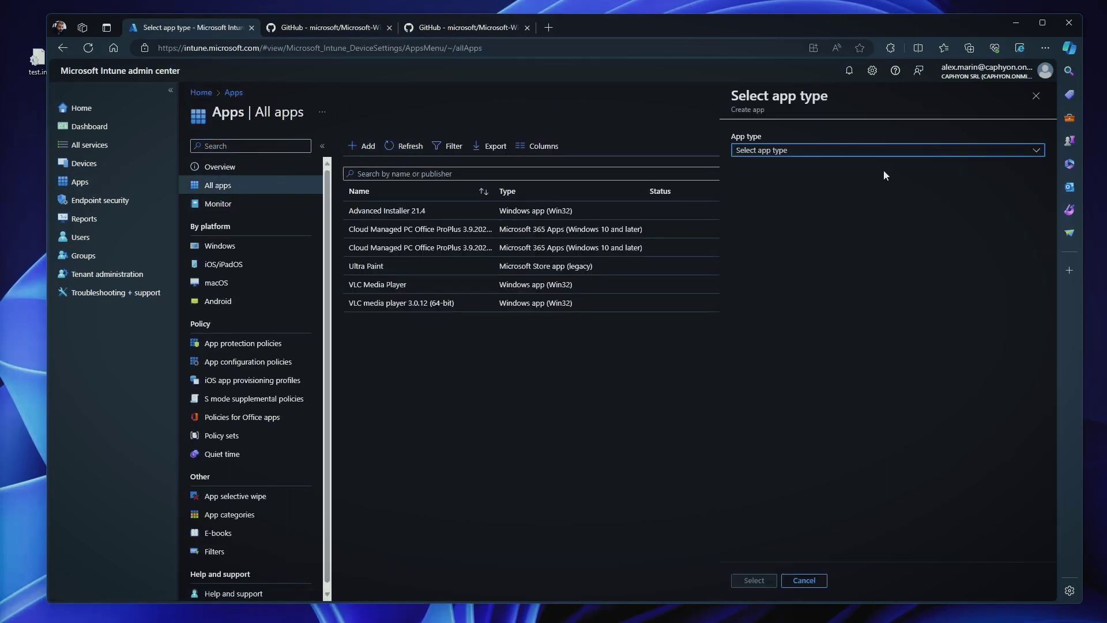
click(884, 151)
scroll(796, 486, down, 3)
click(806, 500)
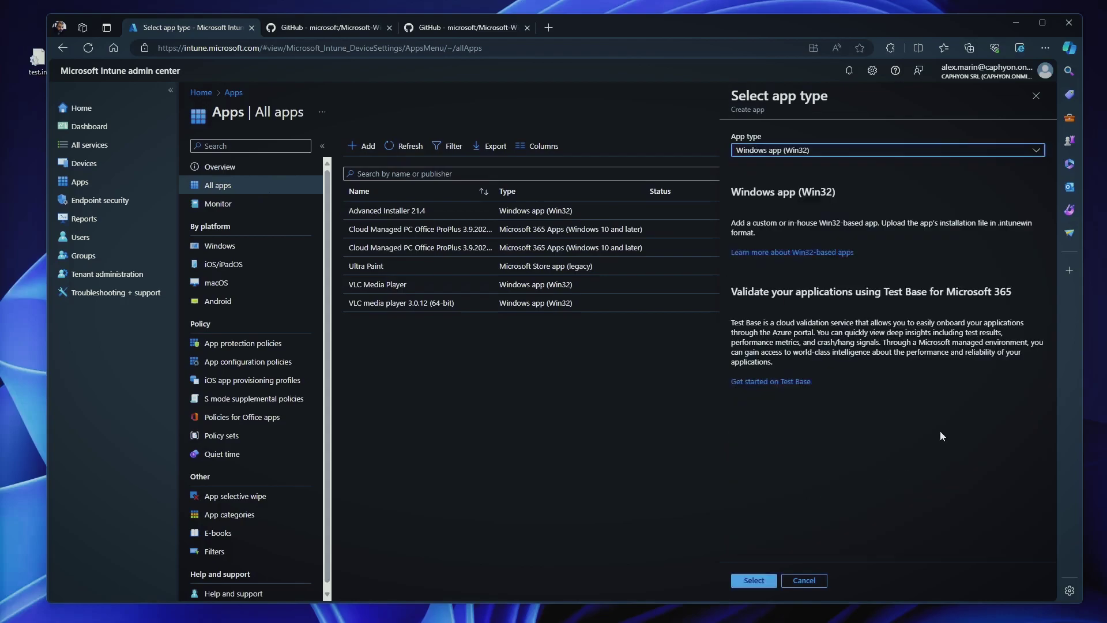
click(753, 580)
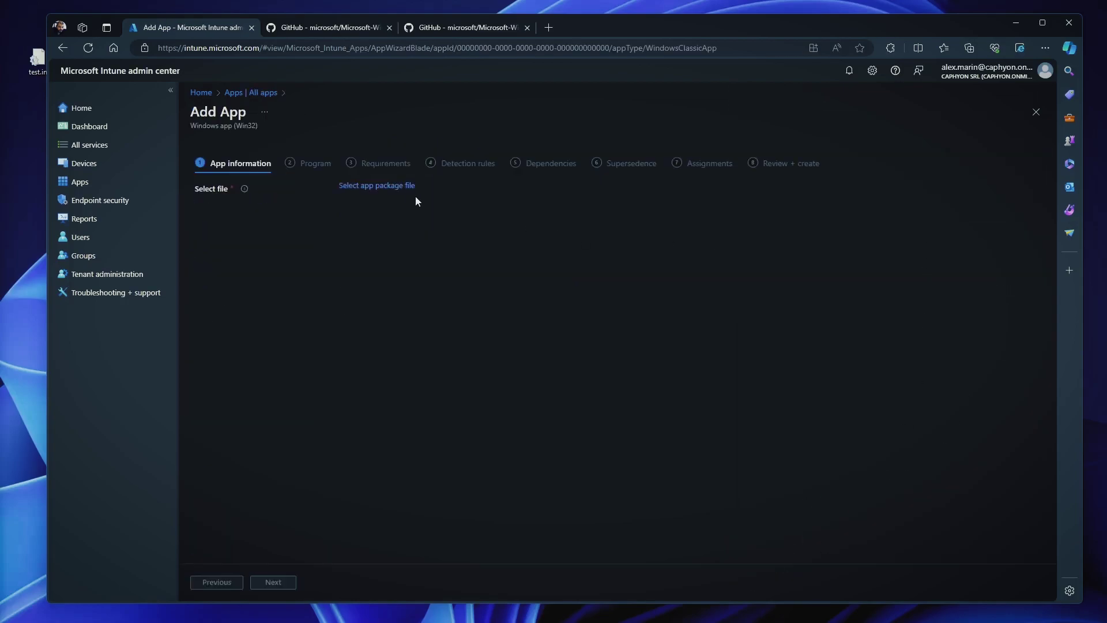
Load D:\Test\Deploy-Application.intunewin as the app package file.
click(407, 186)
click(1038, 143)
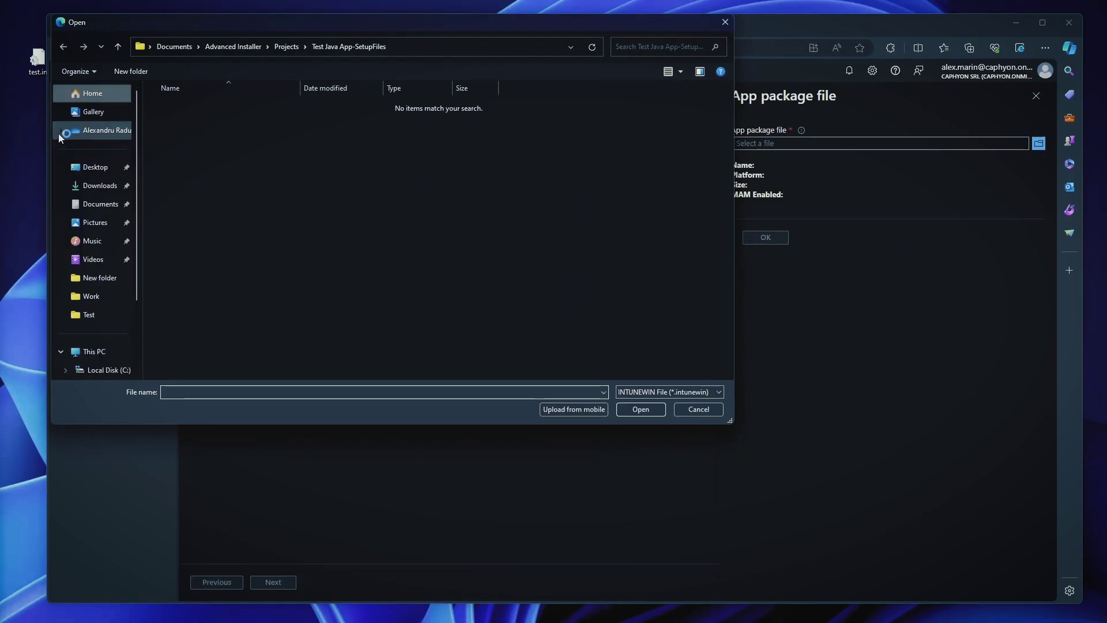
scroll(91, 321, down, 1)
click(110, 329)
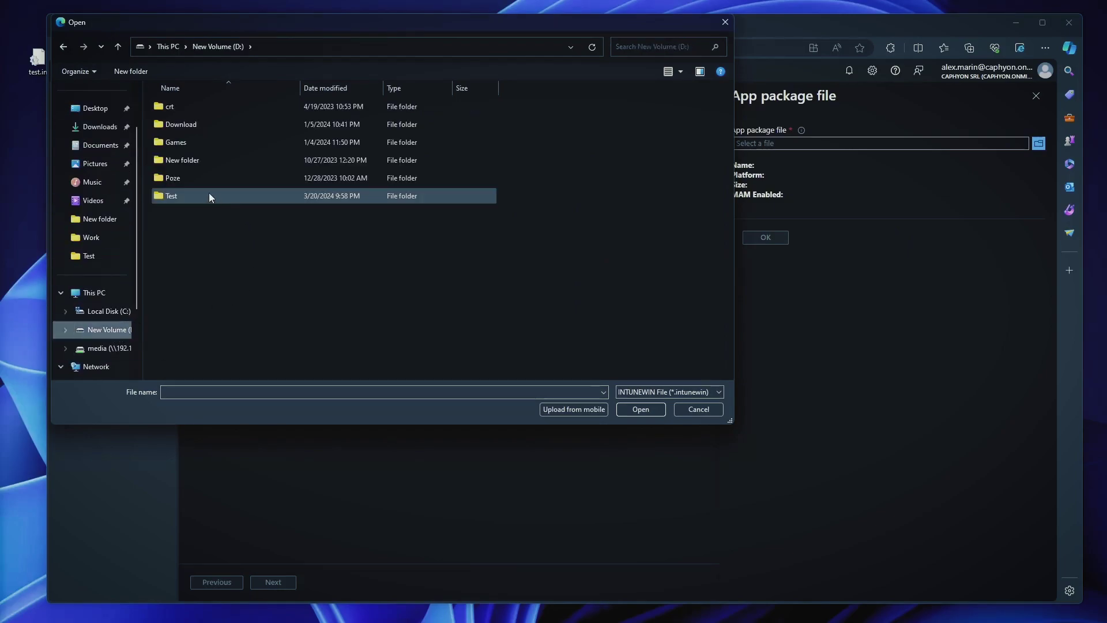
double_click(175, 197)
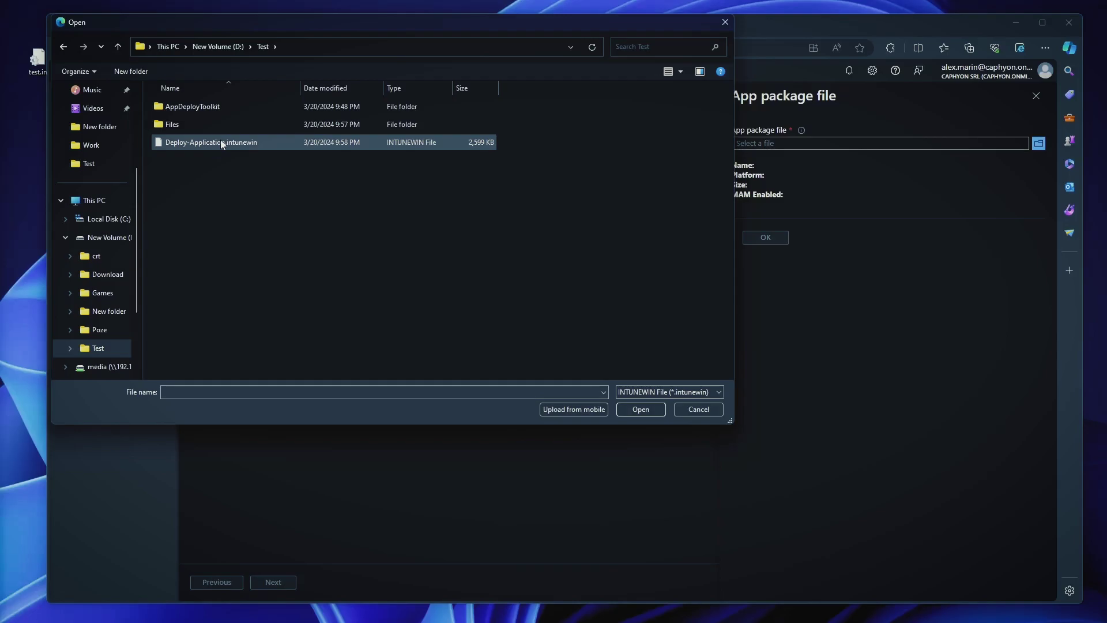
double_click(221, 142)
click(765, 238)
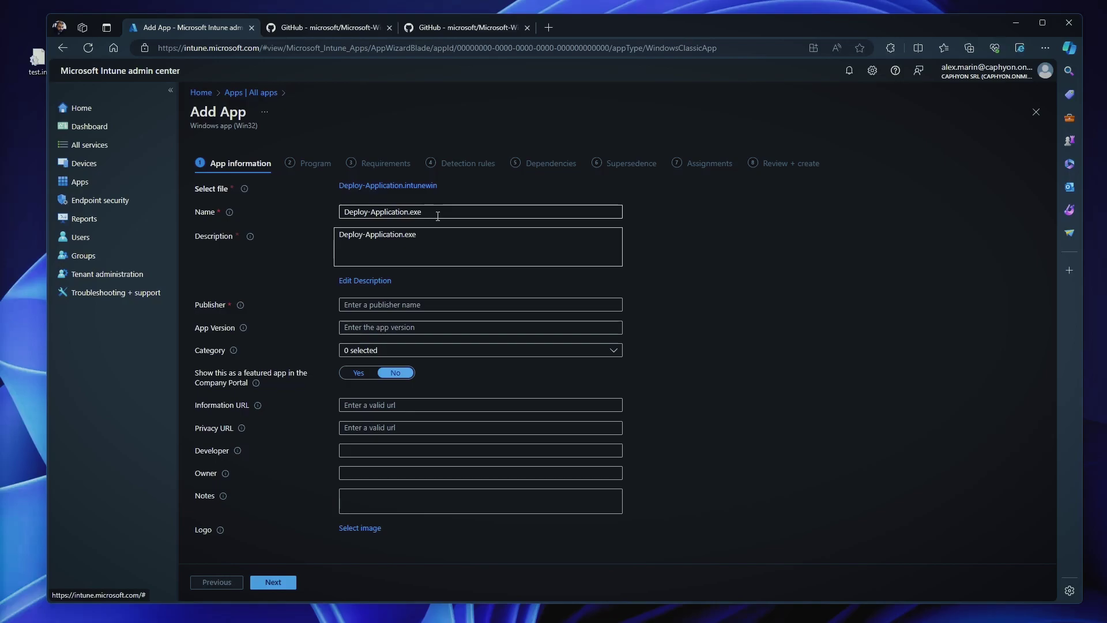
Rename the app to 'Test java App' and enter the publisher's name.
click(438, 216)
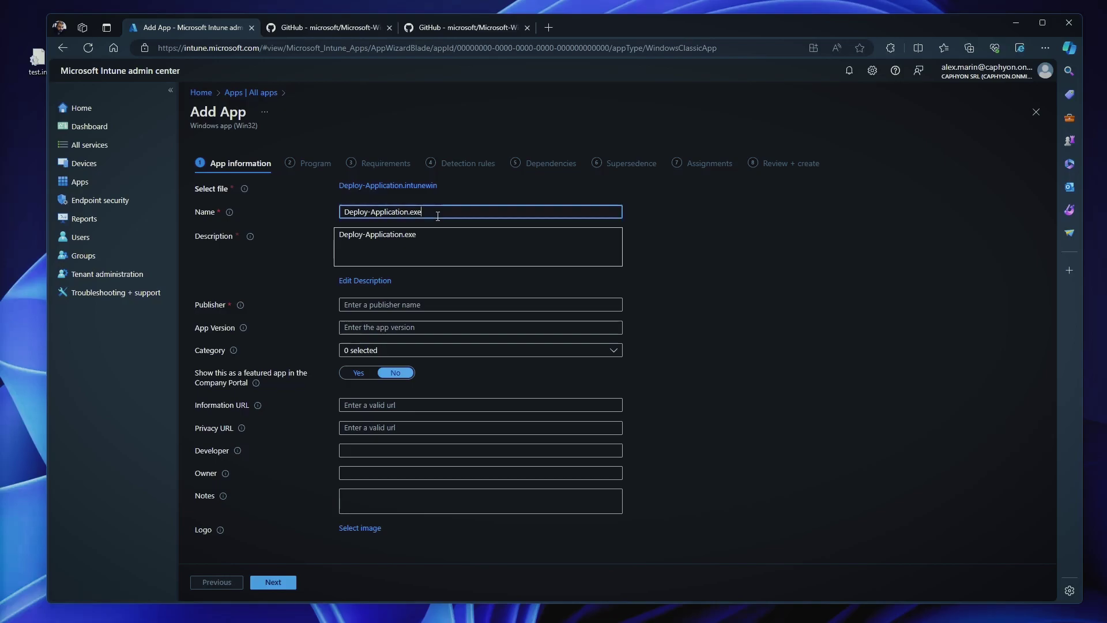
drag(438, 216, 327, 214)
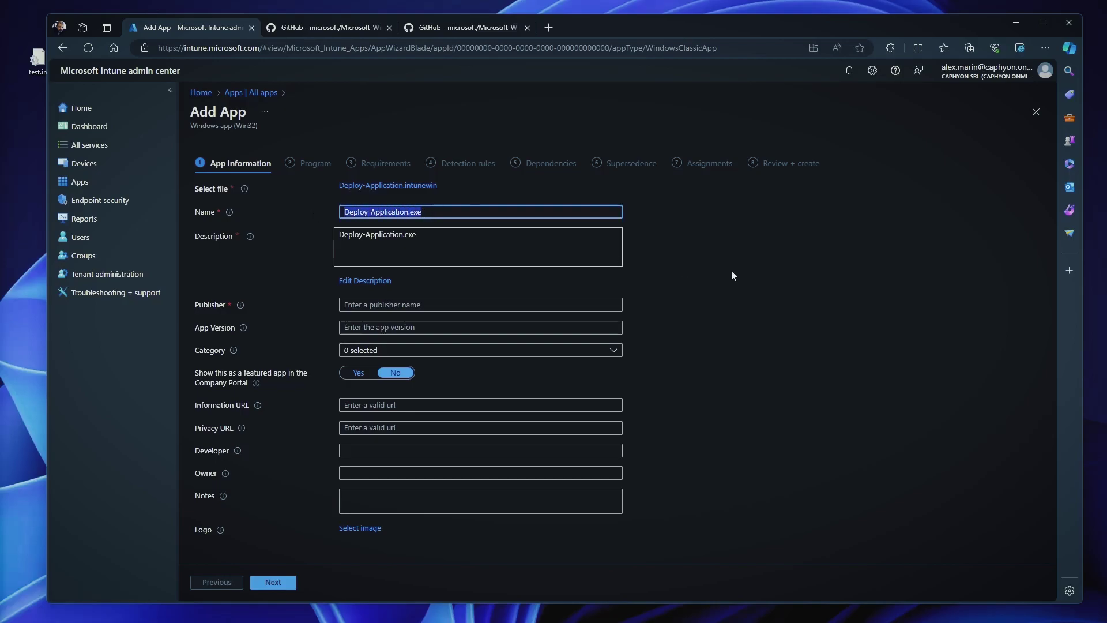
text(Test)
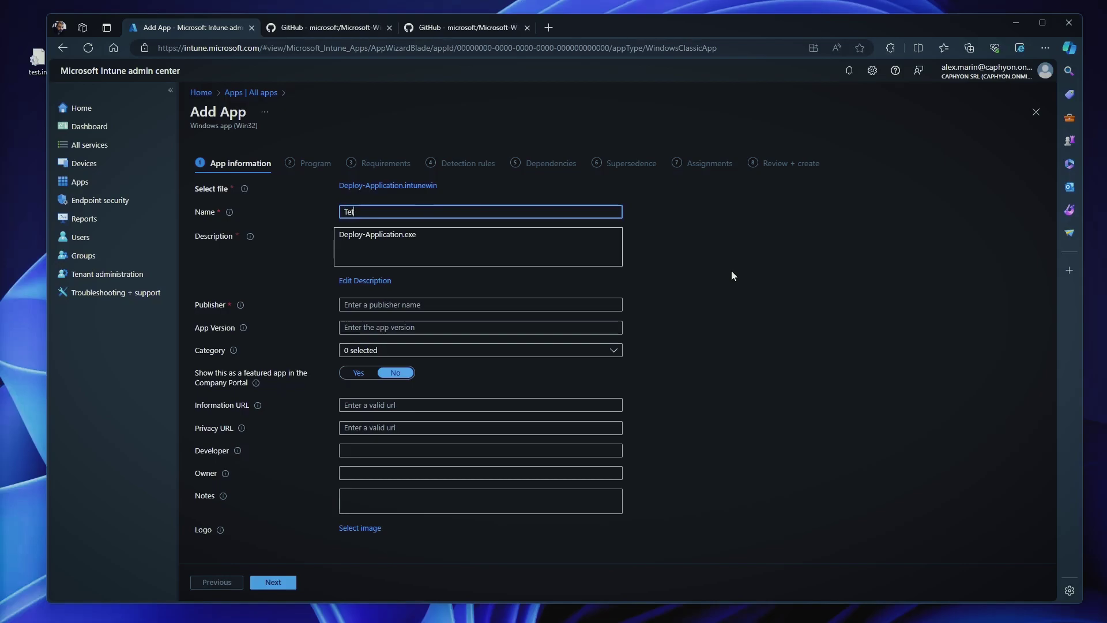
text( java App)
key(Tab)
key(Tab)
click(433, 304)
text(Alex)
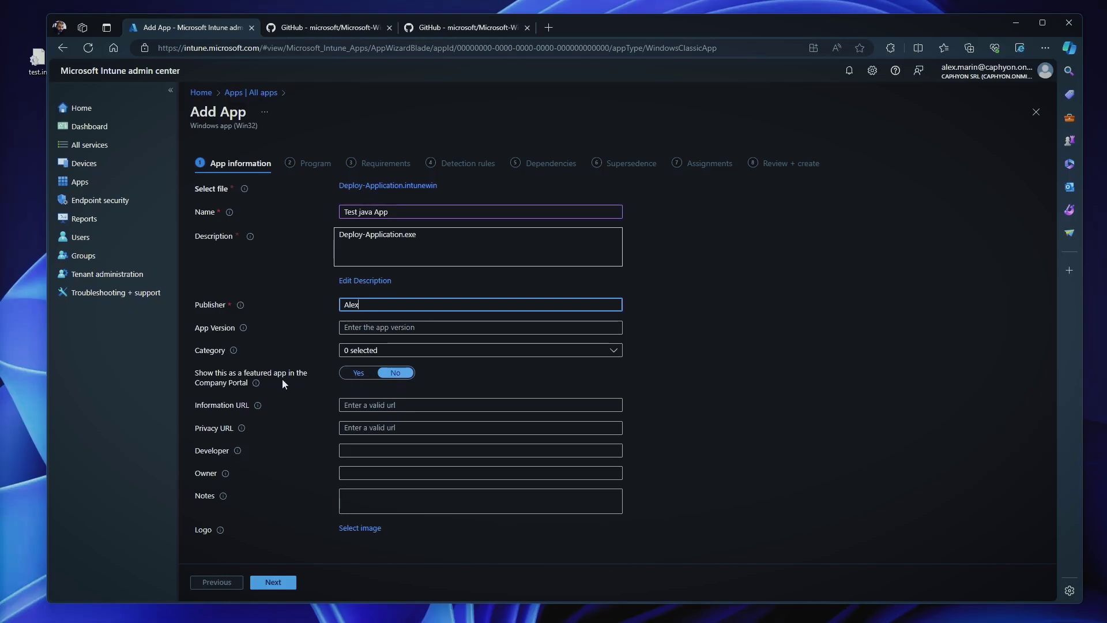
Skip adding a logo image and advance to the Program step.
click(364, 530)
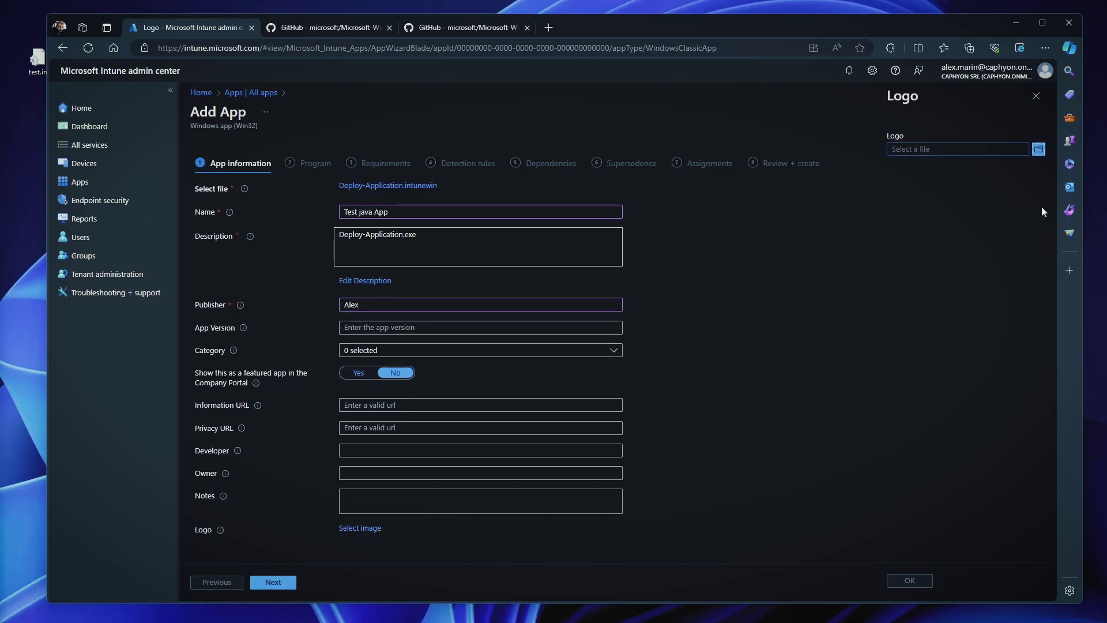
click(1040, 151)
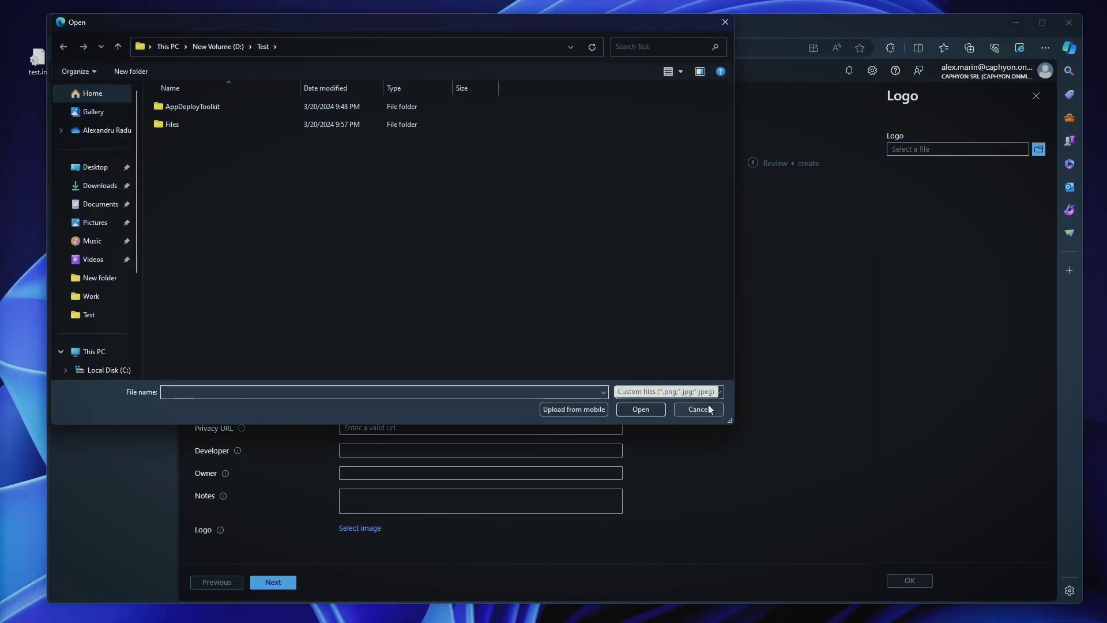
click(704, 414)
click(285, 590)
click(387, 207)
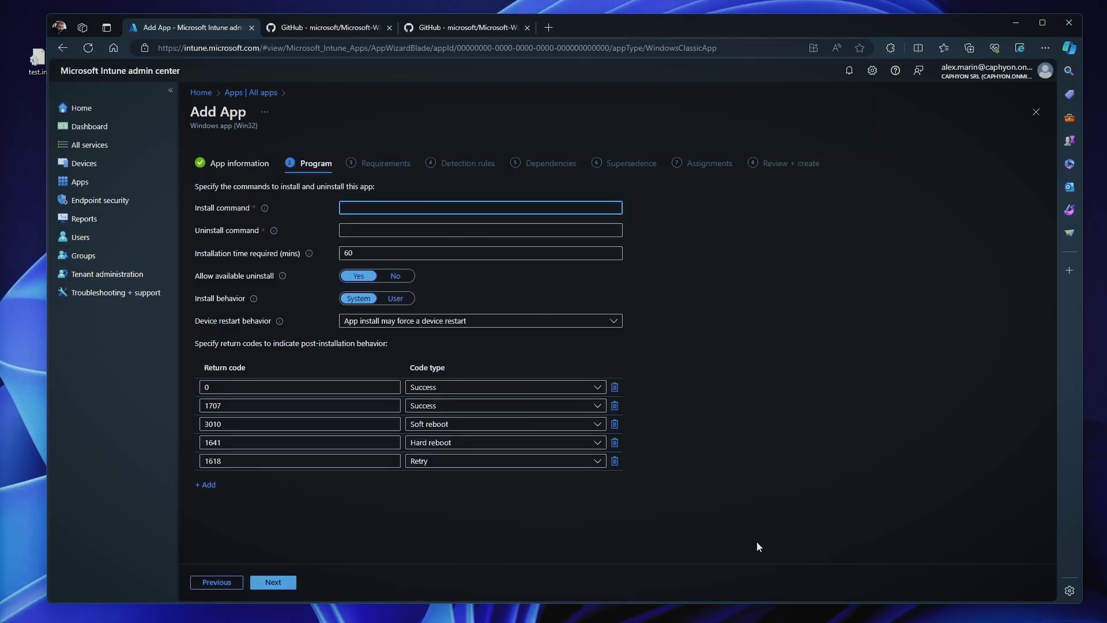
Enter 'msiexec /i JavaApp.msi /q' as the install command, then cut it out.
key(alt+Tab)
click(374, 430)
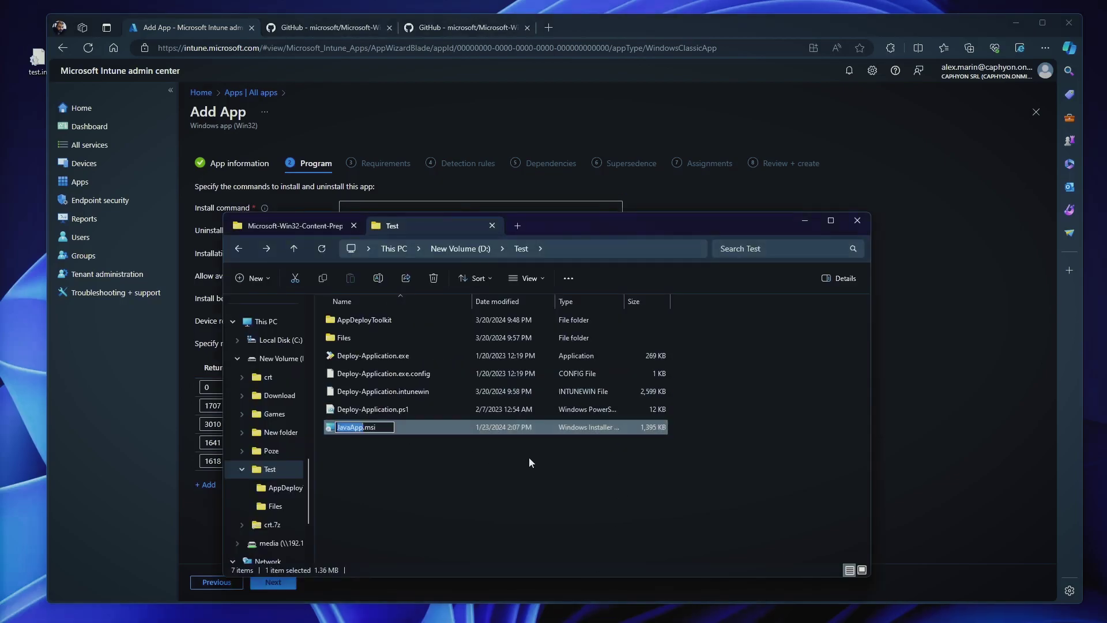
key(F2)
key(alt+Tab)
click(544, 209)
text(msiexec)
key(BackSpace)
text(c /i)
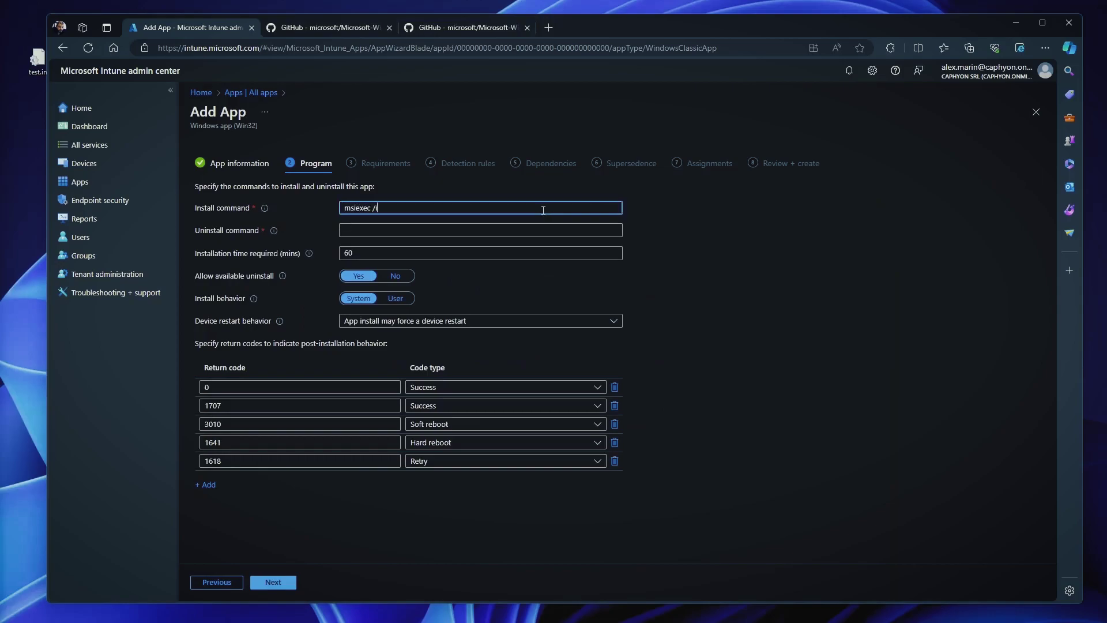
text( JavaApp.msi /qb)
key(ctrl+a)
key(ctrl+x)
Paste Deploy-Application.exe as the install command, then overwrite it with a powershell.exe -executionpolicy bypass -file command.
key(alt+Tab)
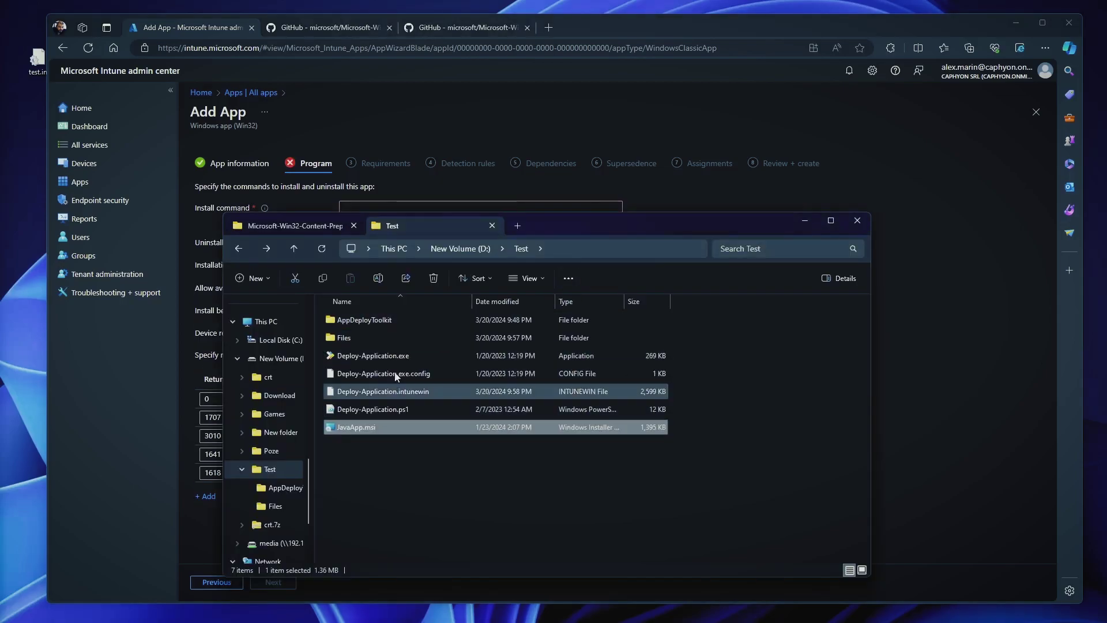
key(Up)
key(Up)
key(Up)
key(Up)
key(F2)
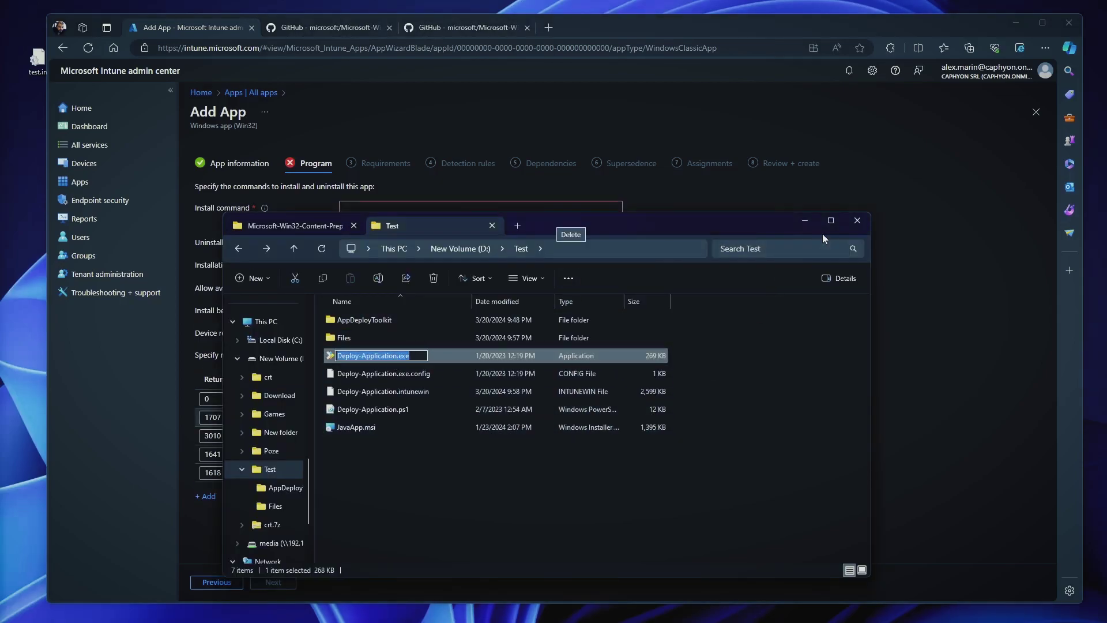
key(ctrl+c)
key(alt+Tab)
click(410, 209)
key(ctrl+v)
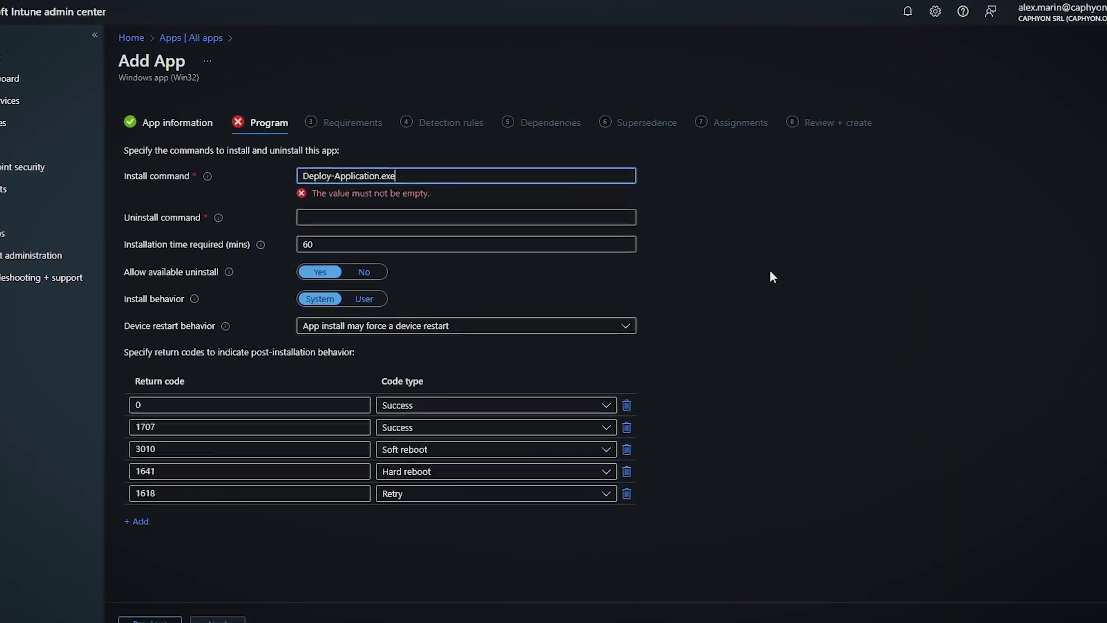
key(ctrl+a)
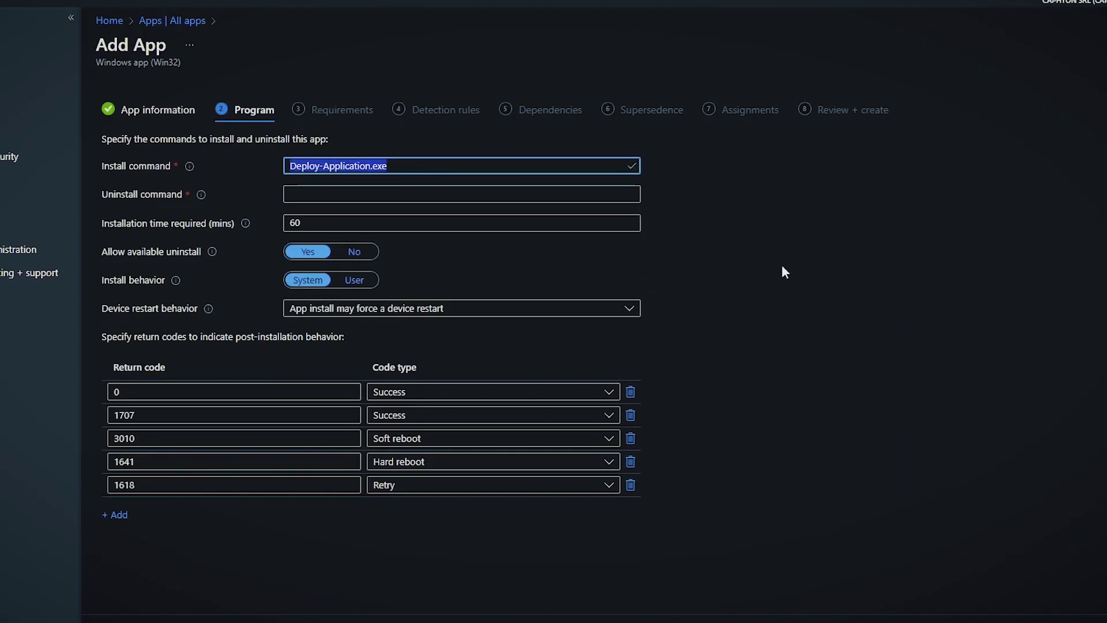
text(powershe)
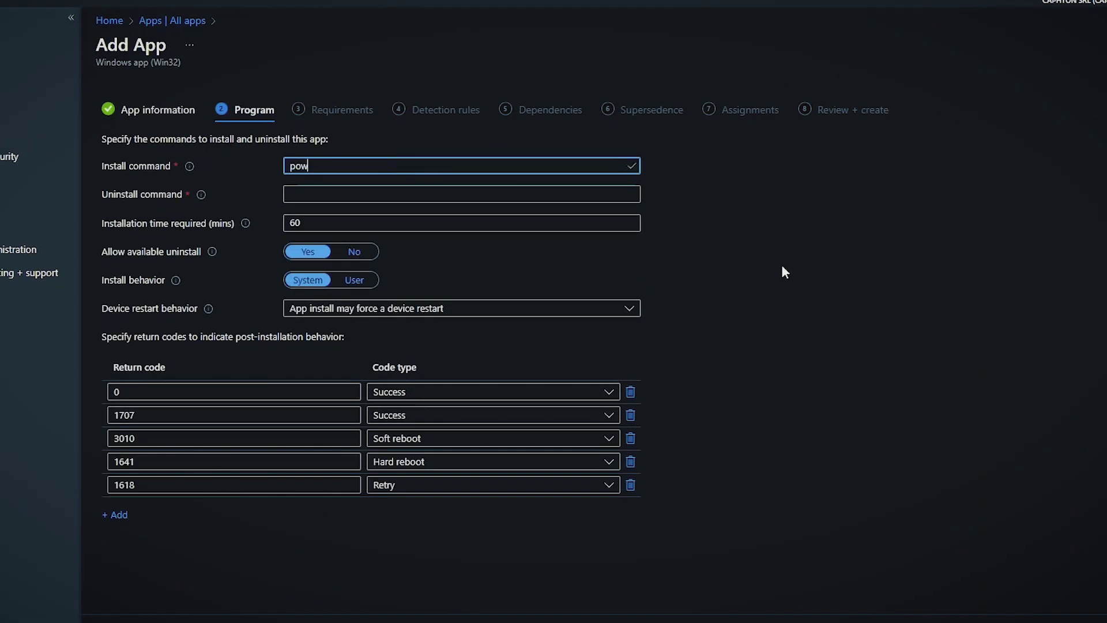
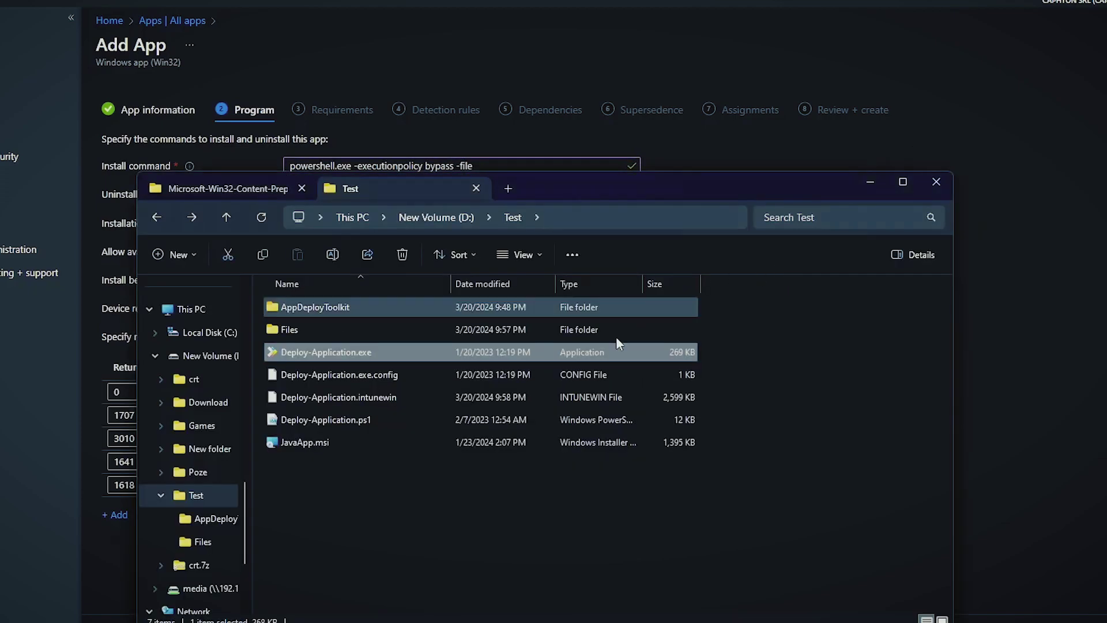
Copy the Deploy-Application.ps1 file name from Explorer and append it to the Install command.
click(354, 420)
key(F2)
key(ctrl+a)
key(ctrl+c)
Enter 'Deploy-Application.exe -unistall' as the Uninstall command, pasting the executable name from Explorer.
key(alt+Tab)
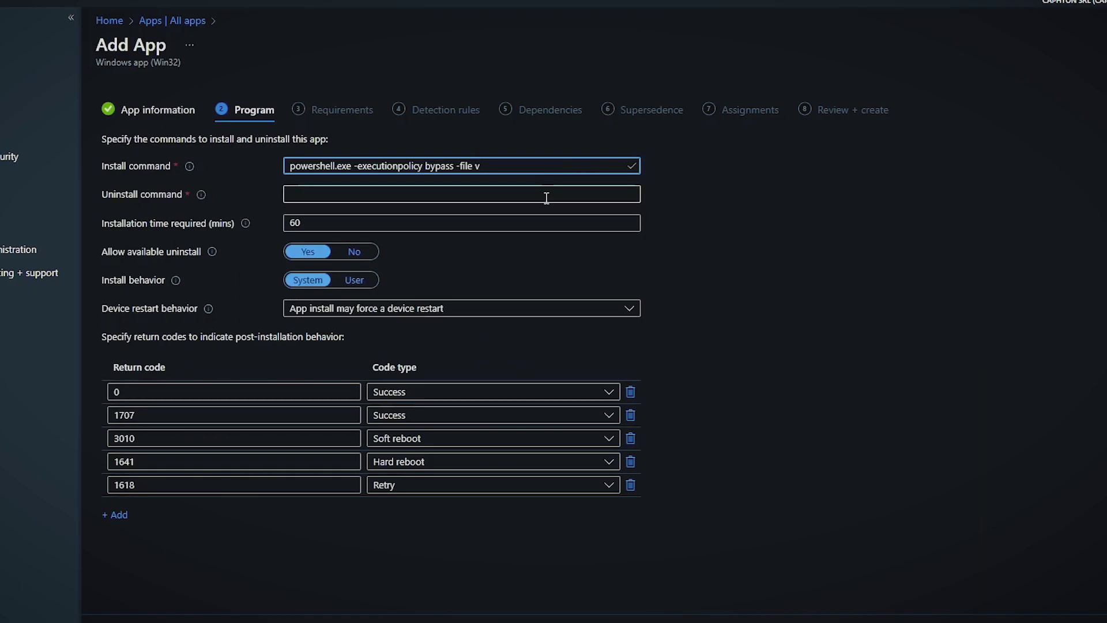
key(ctrl+v)
click(523, 198)
key(alt+Tab)
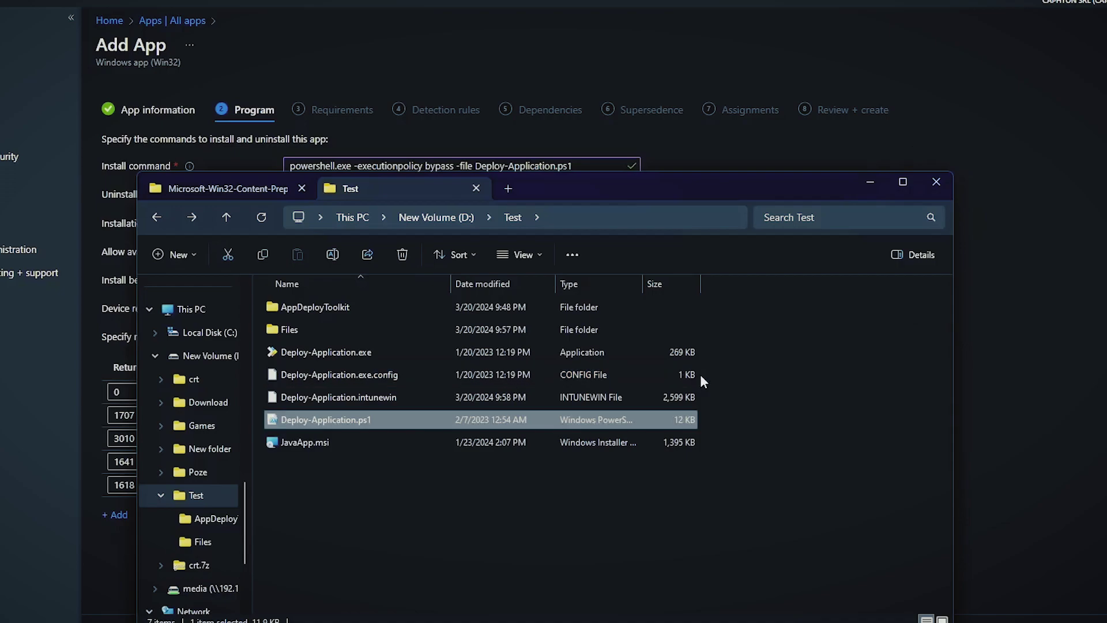
click(398, 345)
key(F2)
key(ctrl+c)
click(704, 165)
click(484, 199)
key(ctrl+v)
text(-unistall)
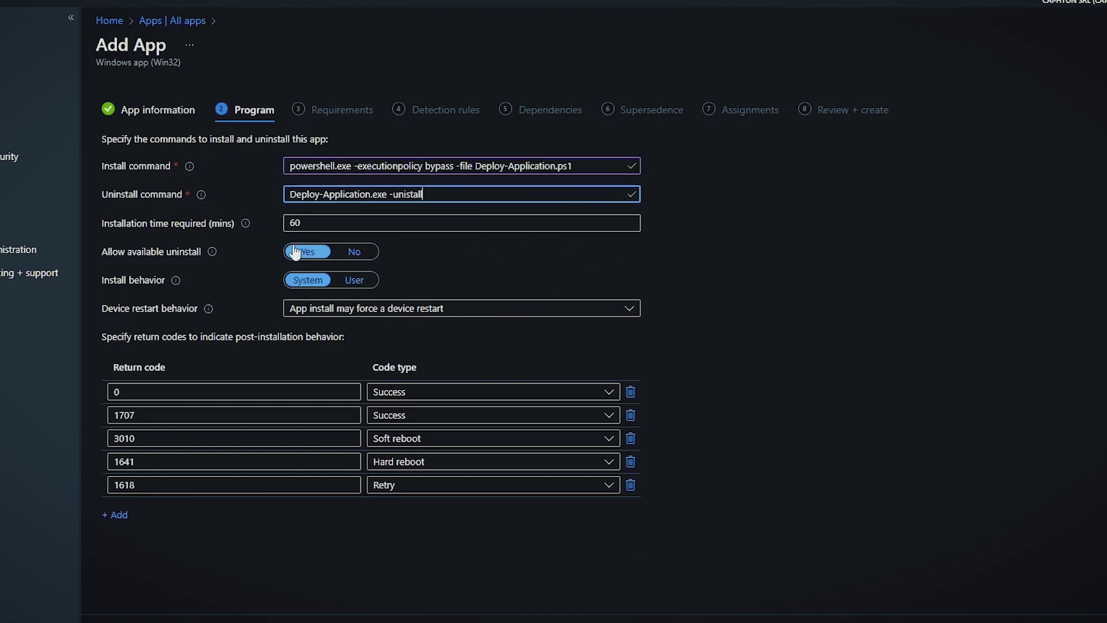
Change the installation time required from 60 to 180 minutes.
click(304, 222)
drag(307, 224, 259, 228)
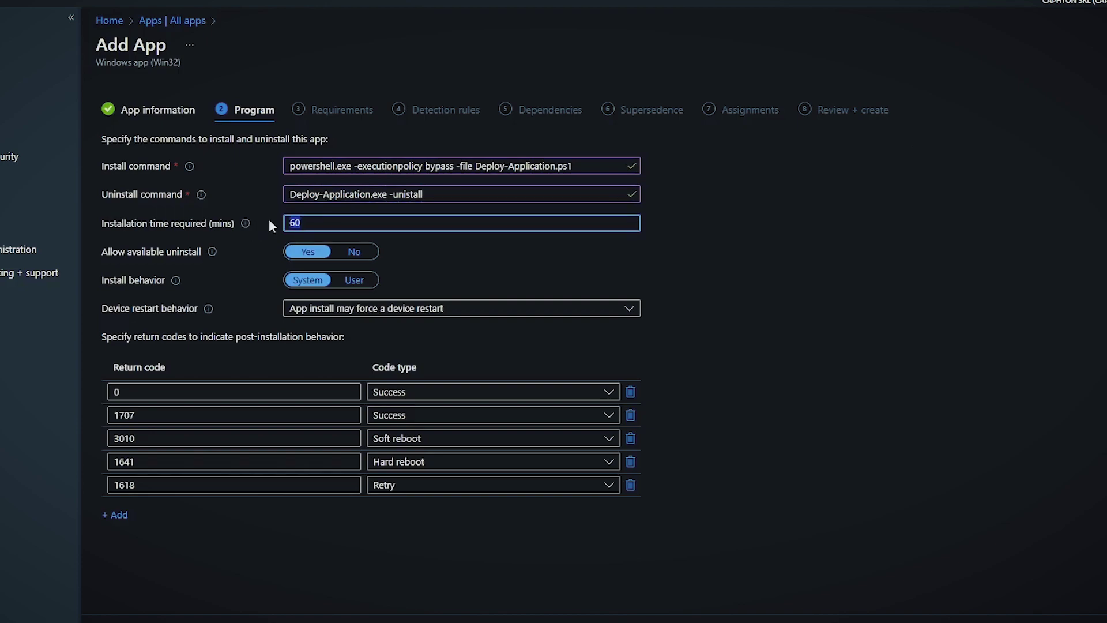
text(180)
click(860, 305)
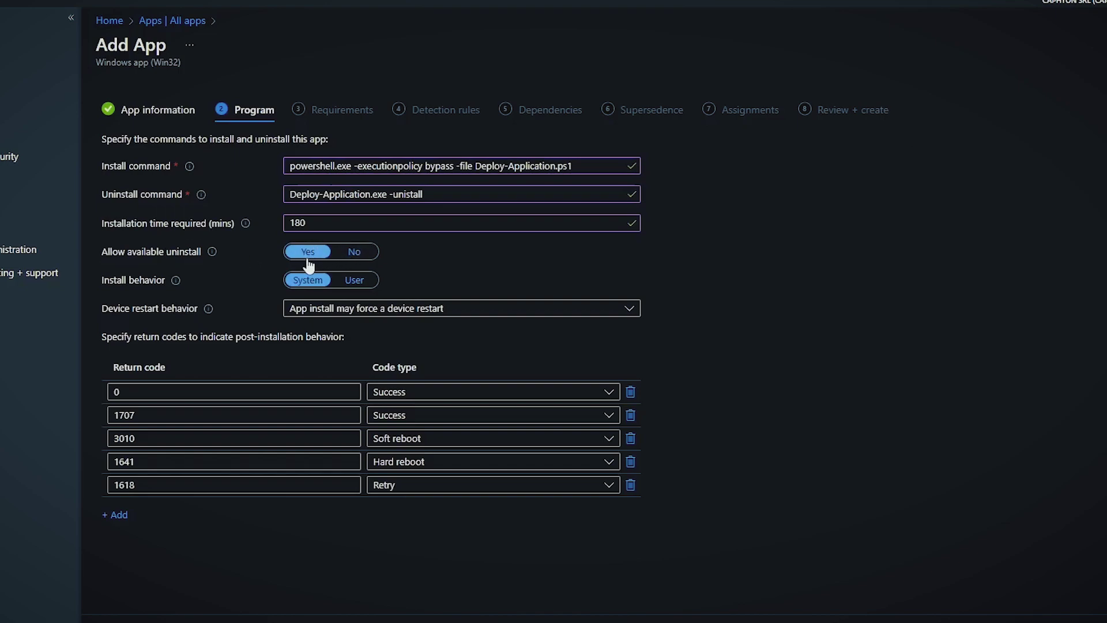
Leave available uninstall on and let the app install force a device restart.
click(354, 252)
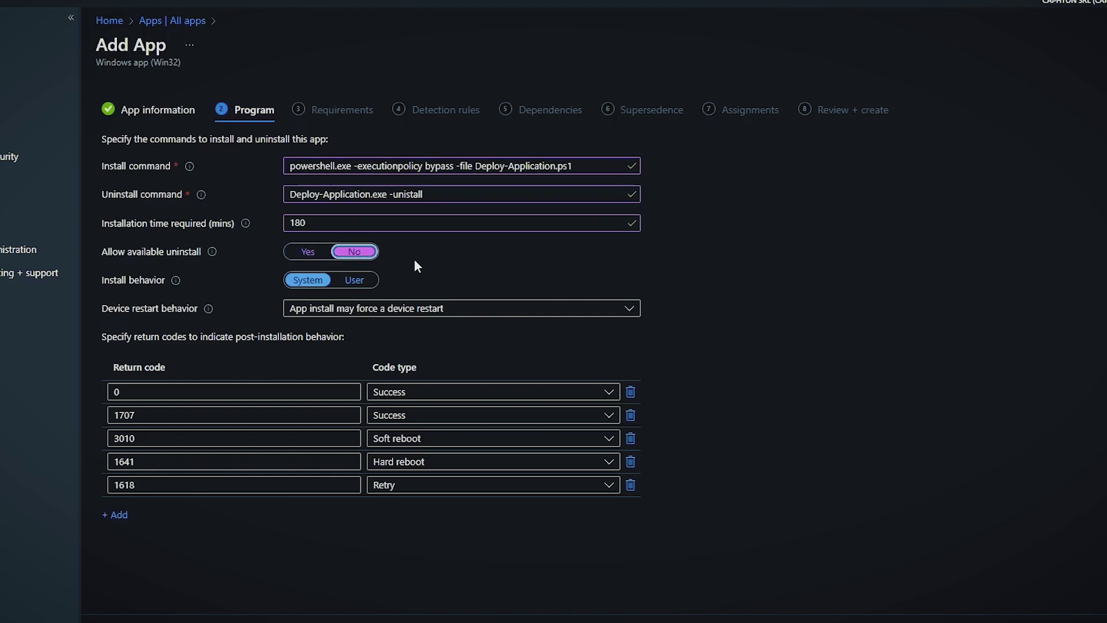
click(308, 254)
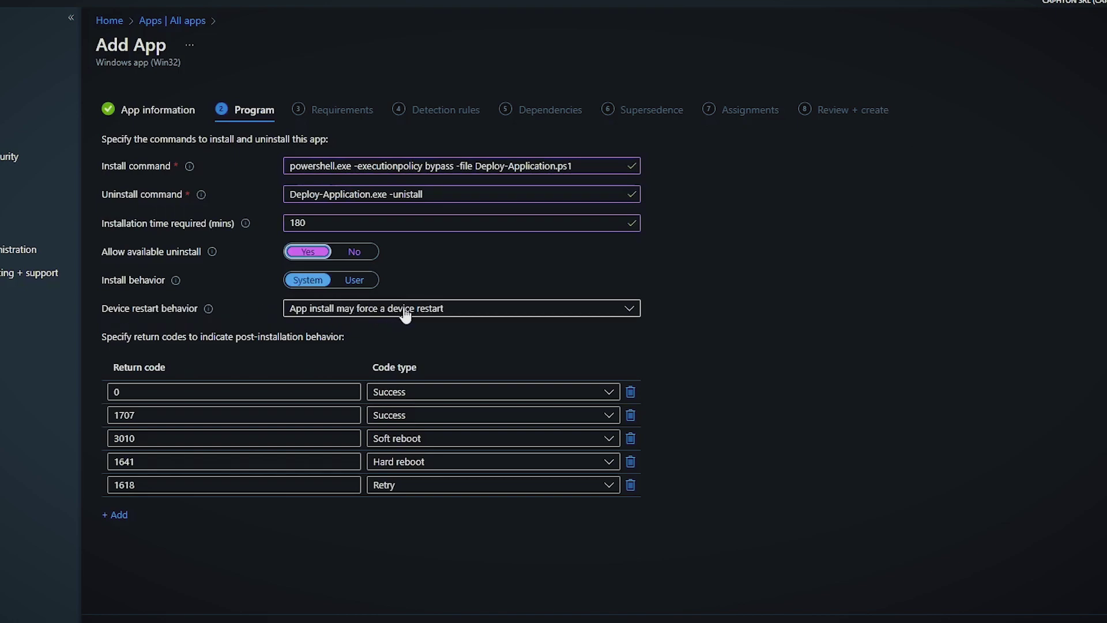
click(521, 315)
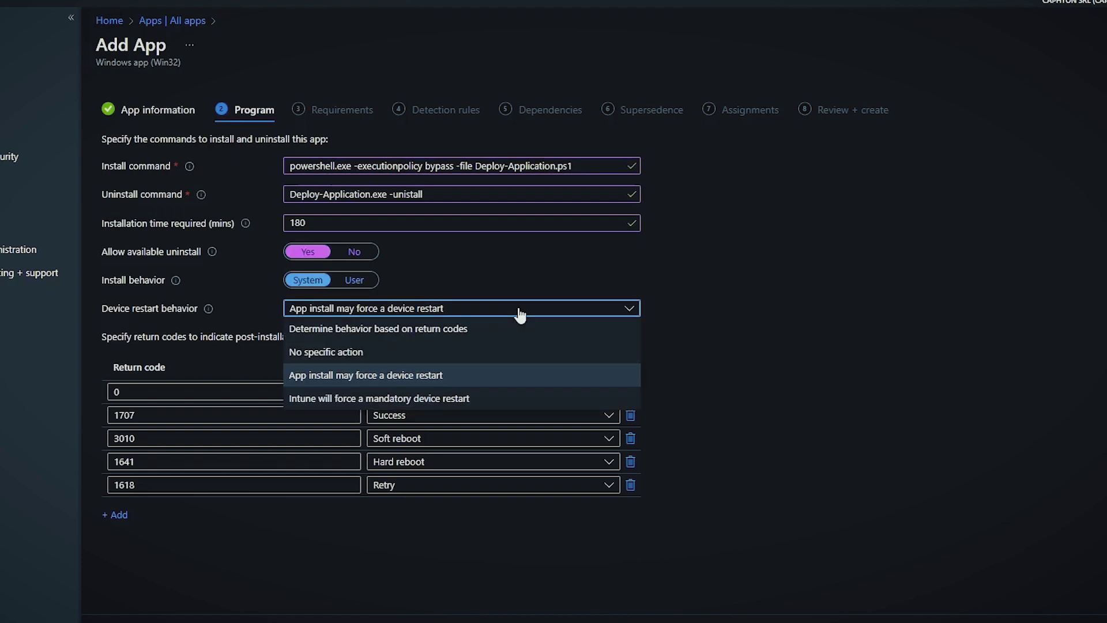
click(433, 332)
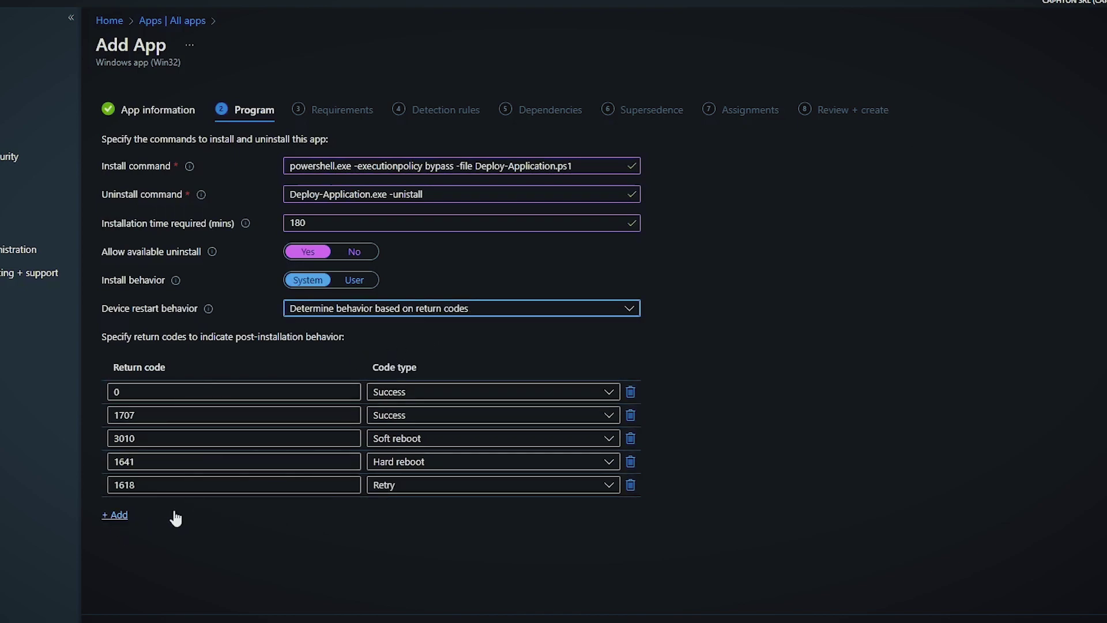
click(452, 311)
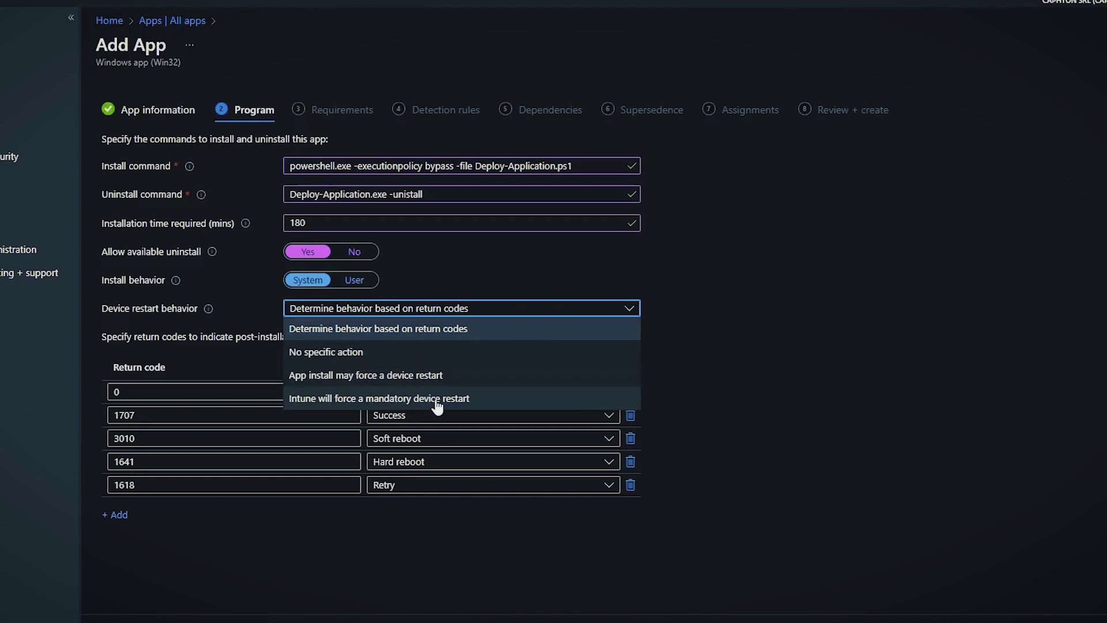
click(432, 375)
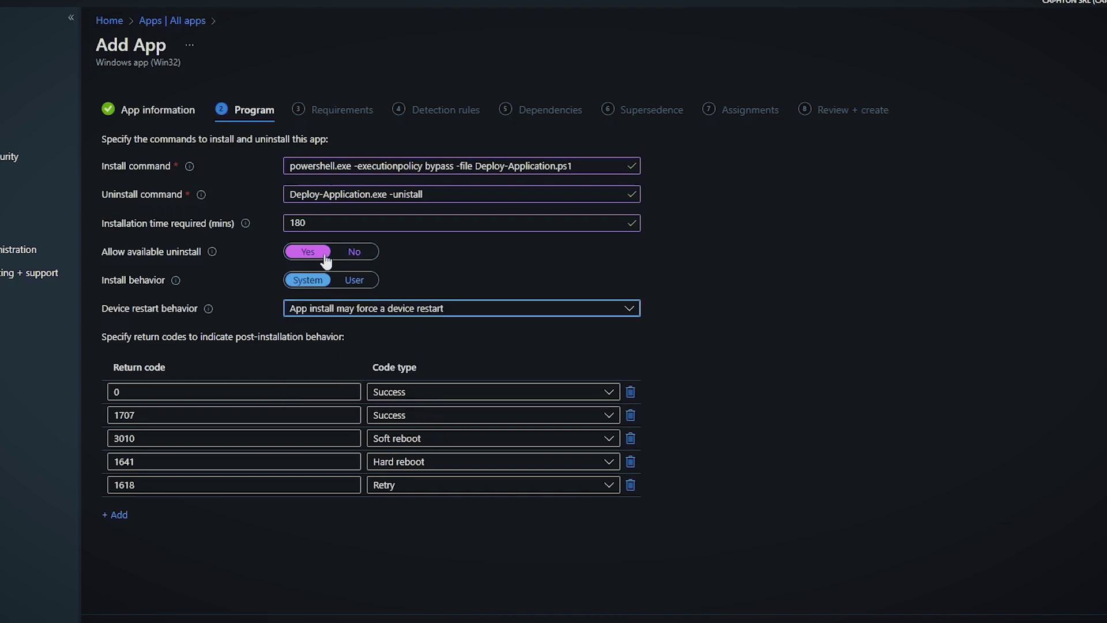
scroll(239, 559, down, 2)
Require 64-bit architecture and minimum OS Windows 10 21H2, then continue to Detection rules.
click(216, 579)
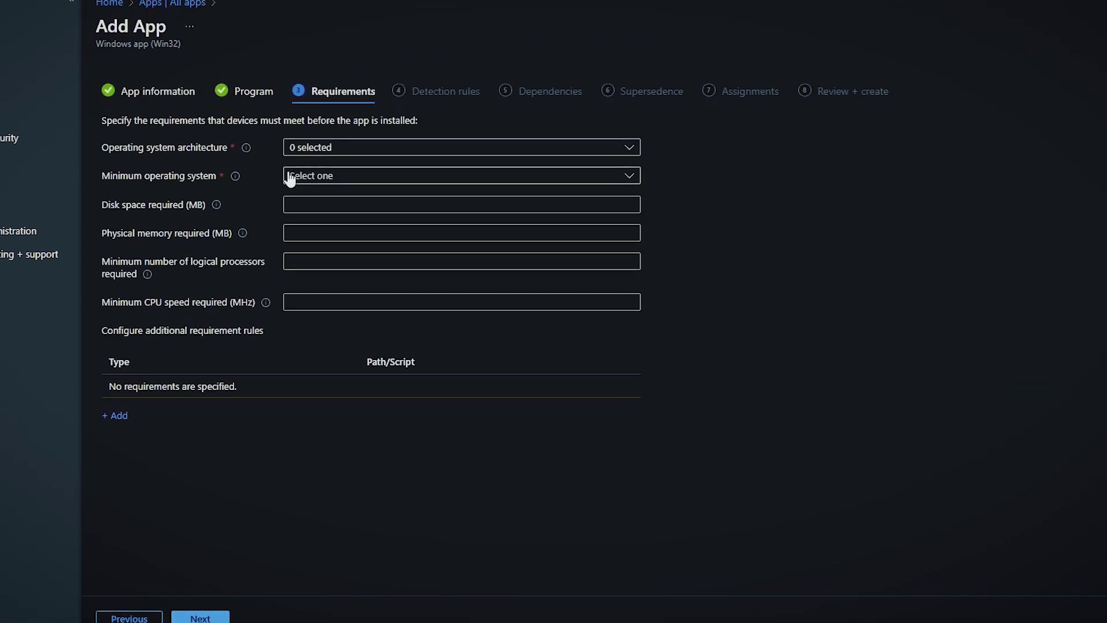
click(374, 151)
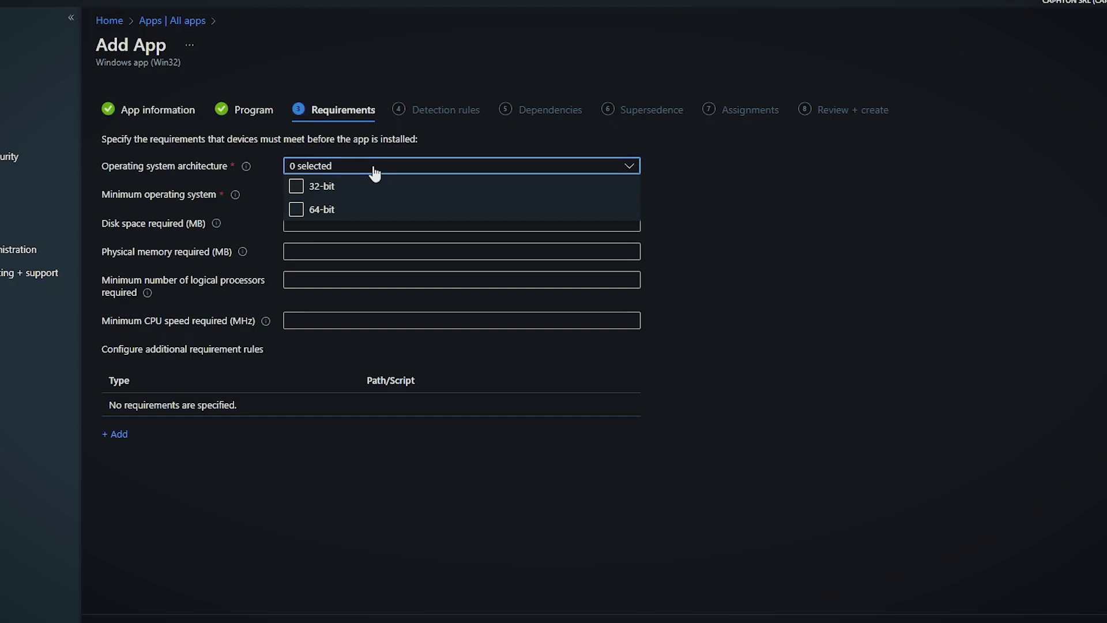
click(322, 209)
click(772, 209)
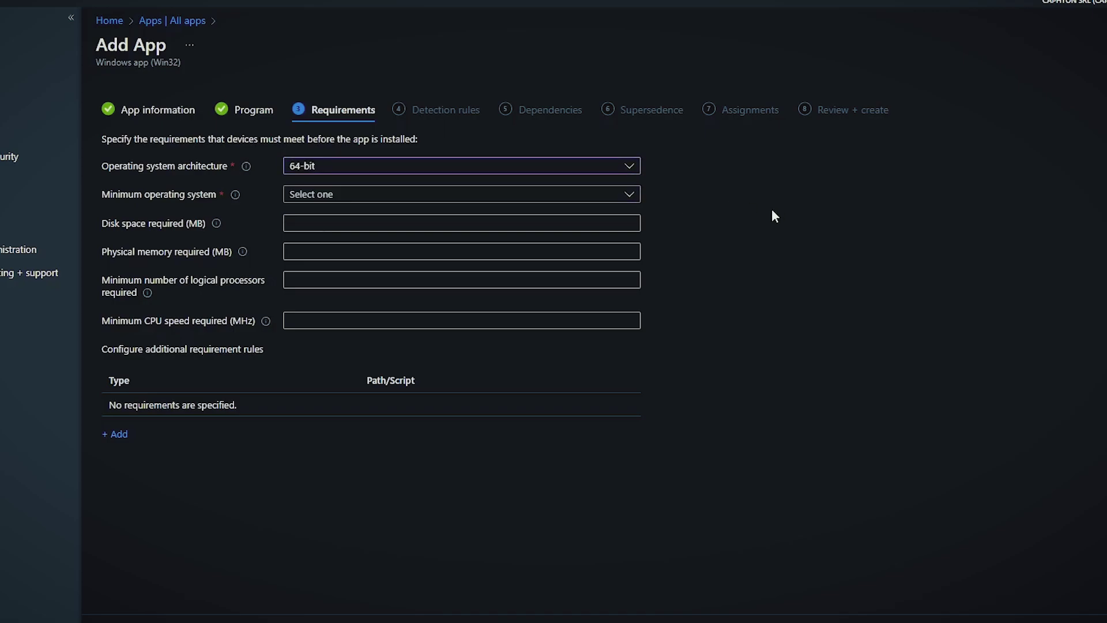
click(346, 195)
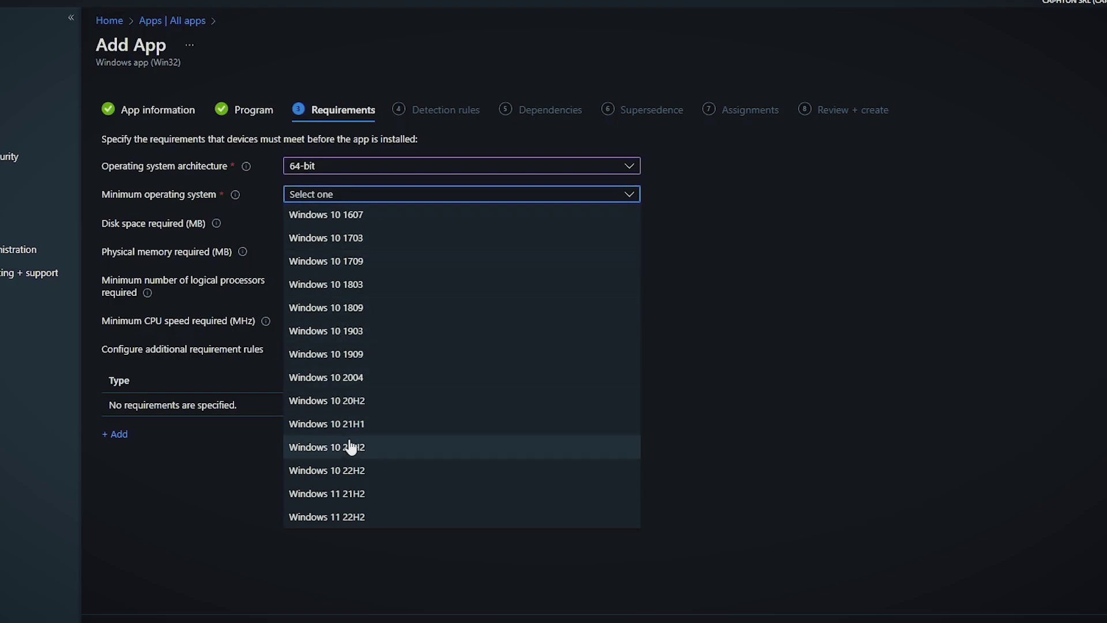
click(365, 453)
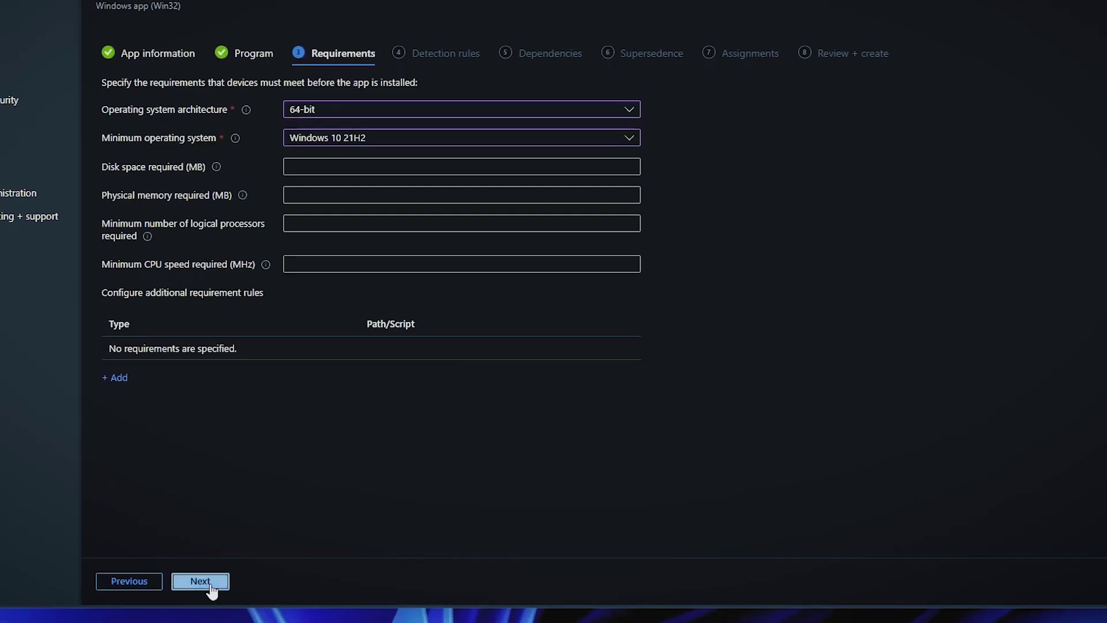
click(209, 581)
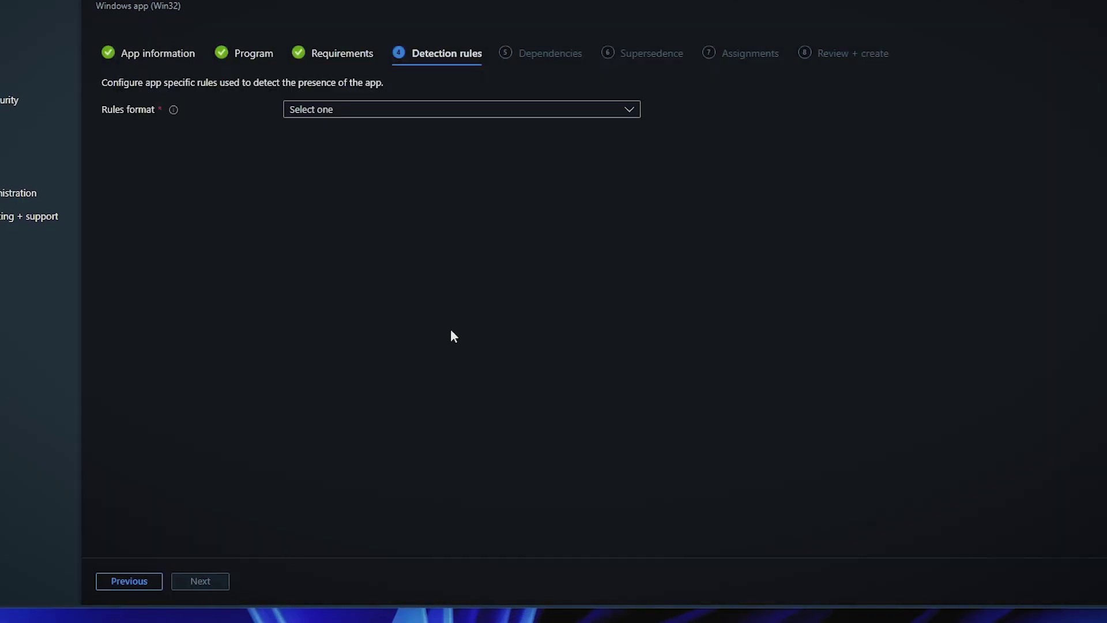
Choose manual detection rules, add a new rule showing its types, and bring up the Test folder.
click(633, 116)
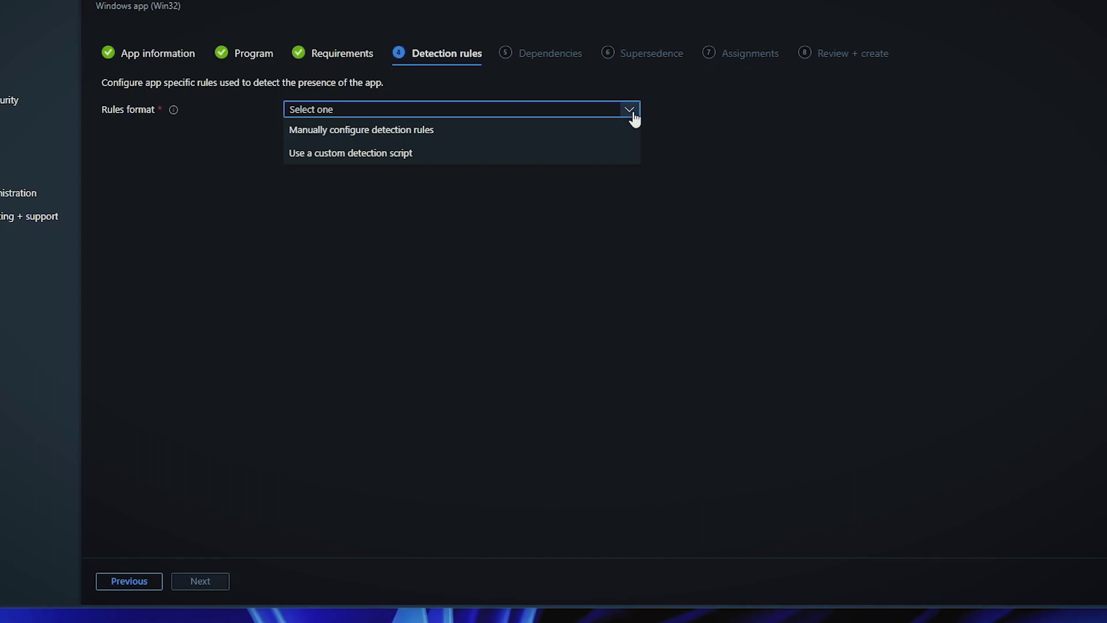
click(533, 139)
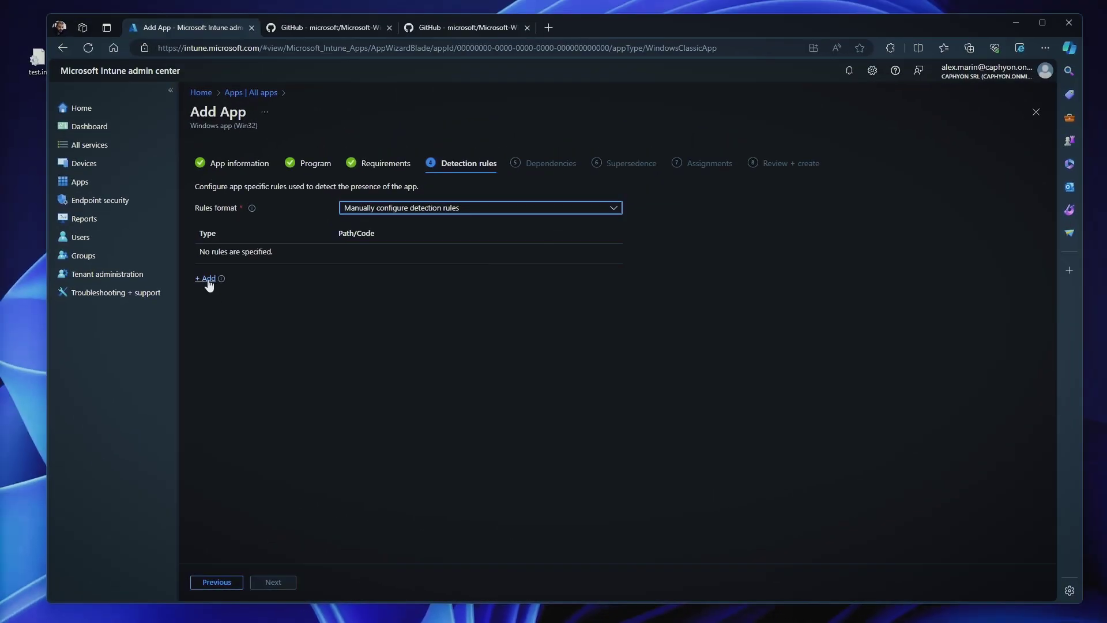
click(207, 279)
click(921, 159)
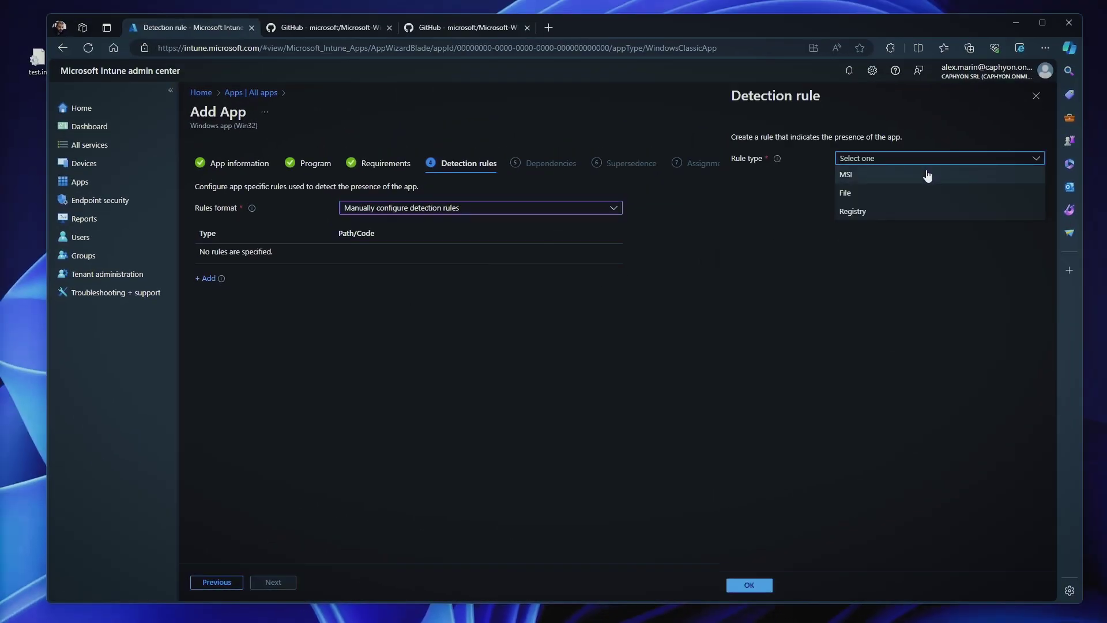
click(558, 620)
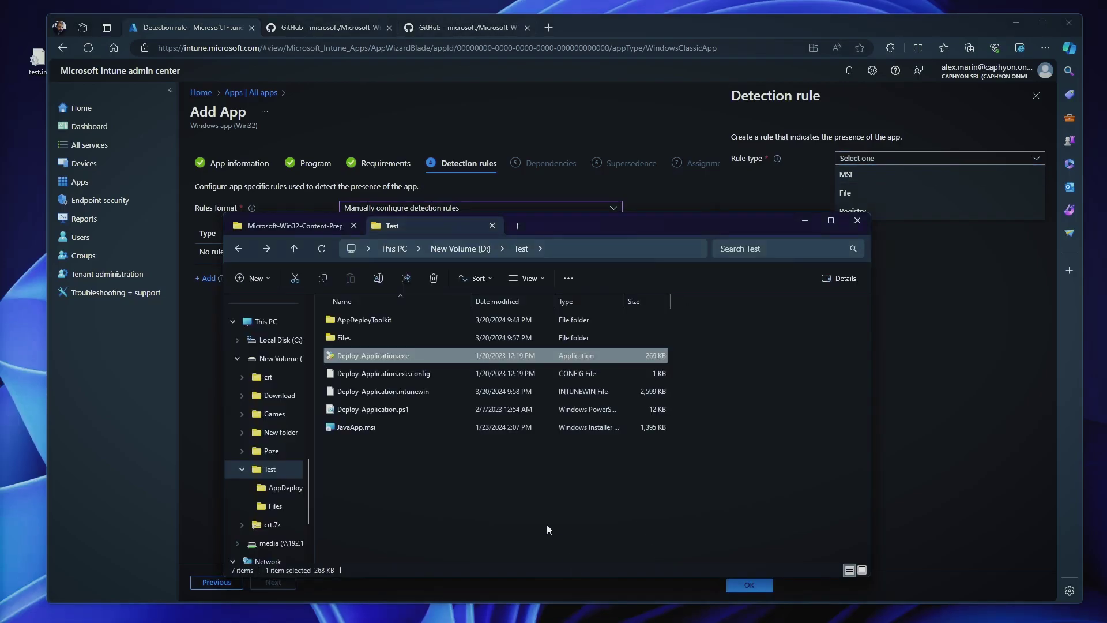
Copy JavaApp.msi's product code from Advanced Installer's Product IDs, then return to the Intune rule.
double_click(356, 427)
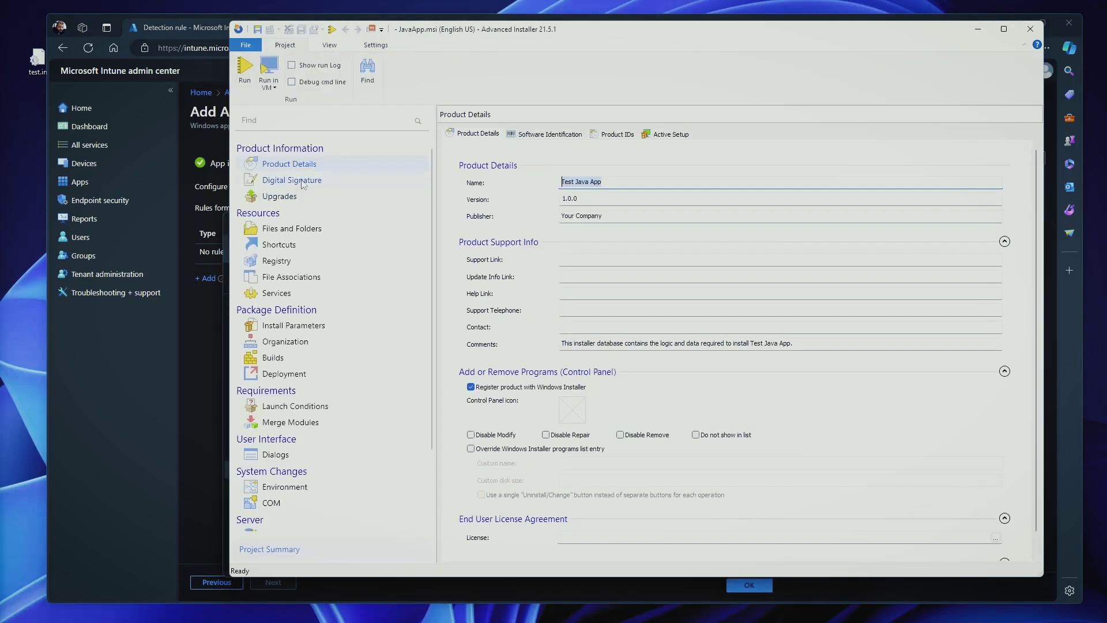
click(621, 135)
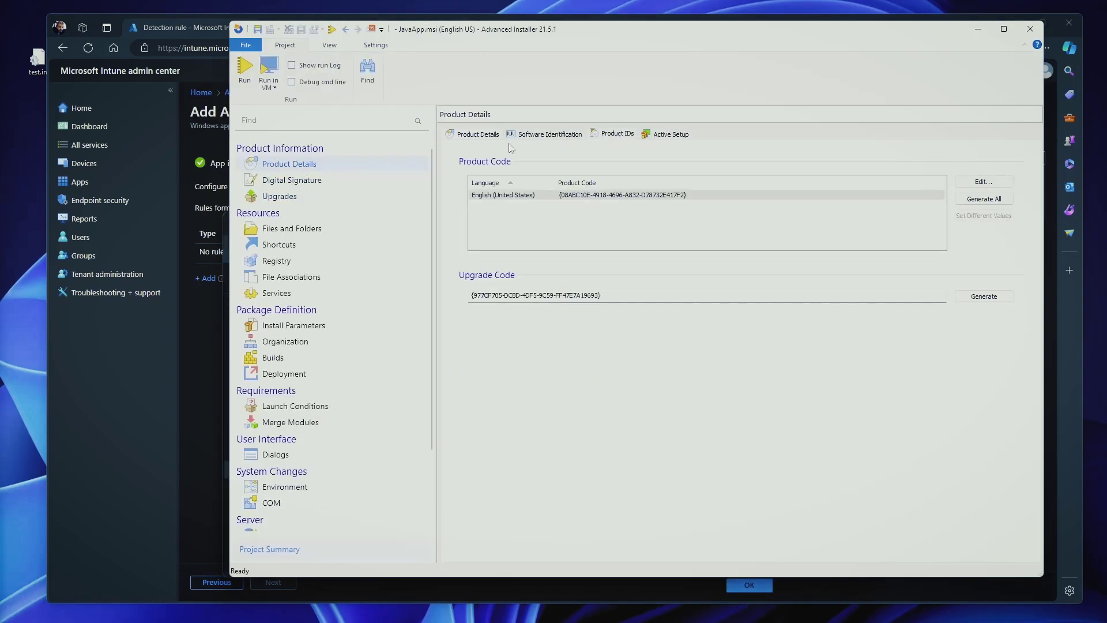
double_click(601, 199)
key(ctrl+c)
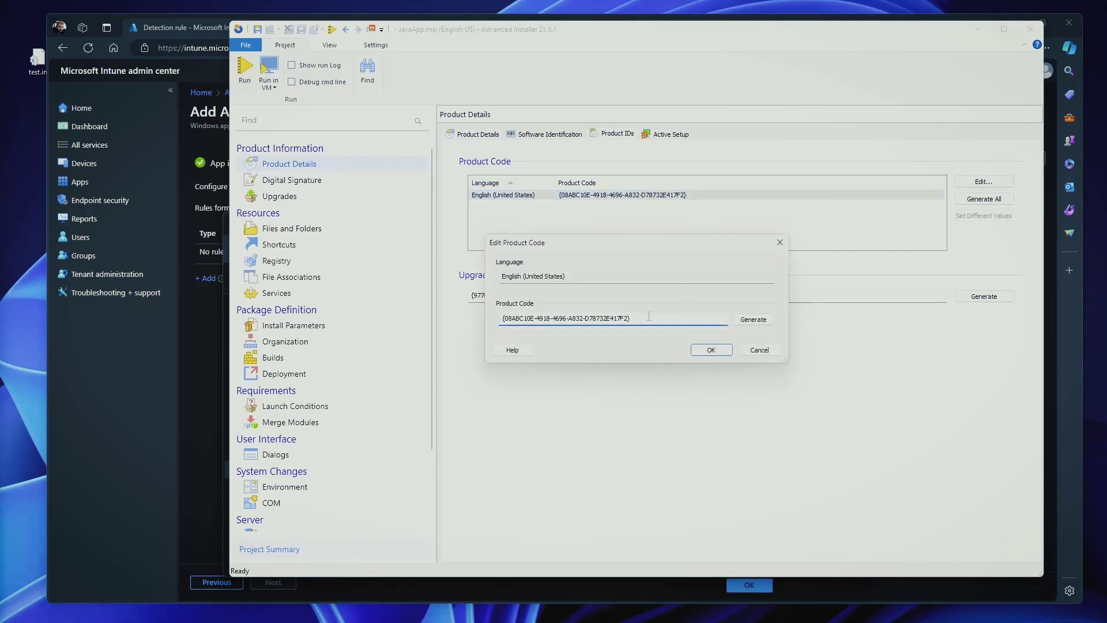
click(760, 349)
click(147, 395)
Make the detection rule an MSI rule with JavaApp's pasted product code.
click(864, 158)
click(883, 172)
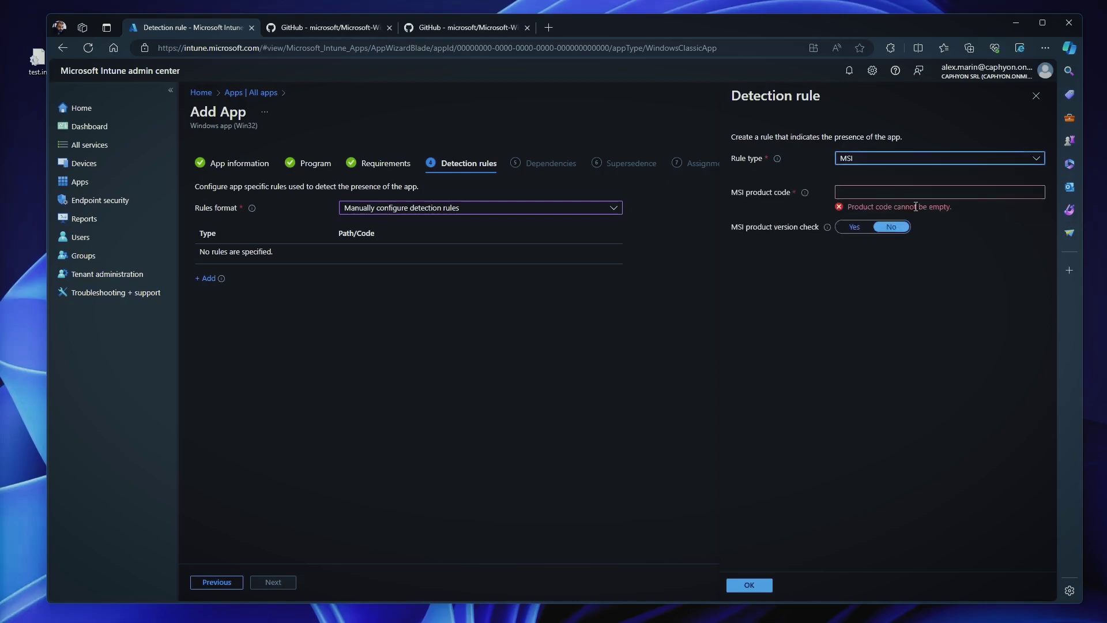
click(865, 192)
key(ctrl+v)
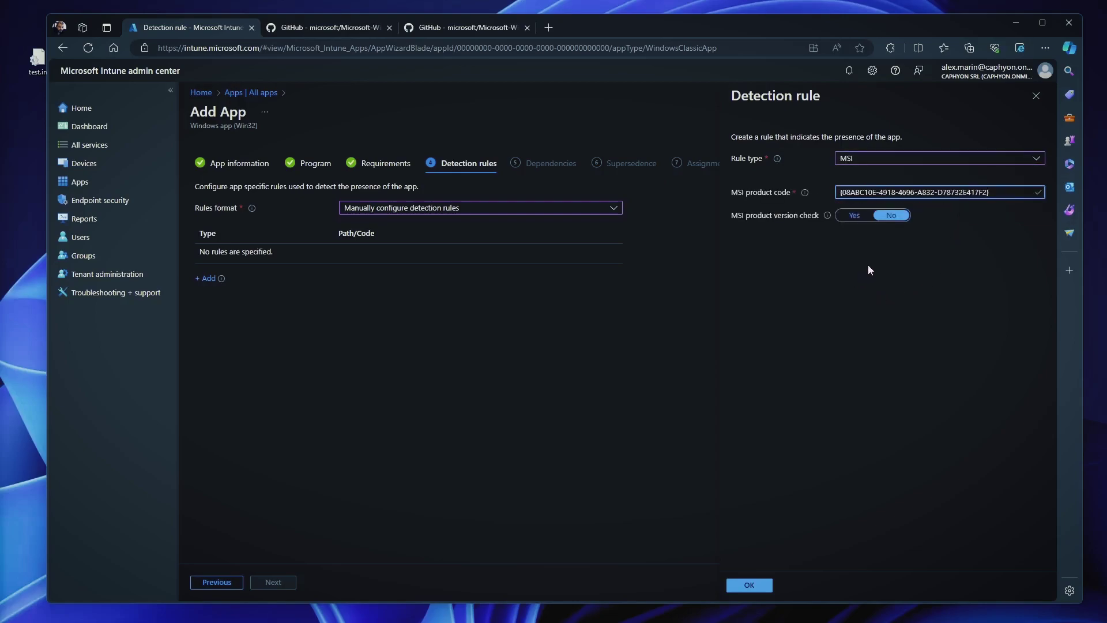
Try a product version check of Equals 1.0.0, then turn the version check back off.
click(854, 215)
click(919, 239)
click(903, 254)
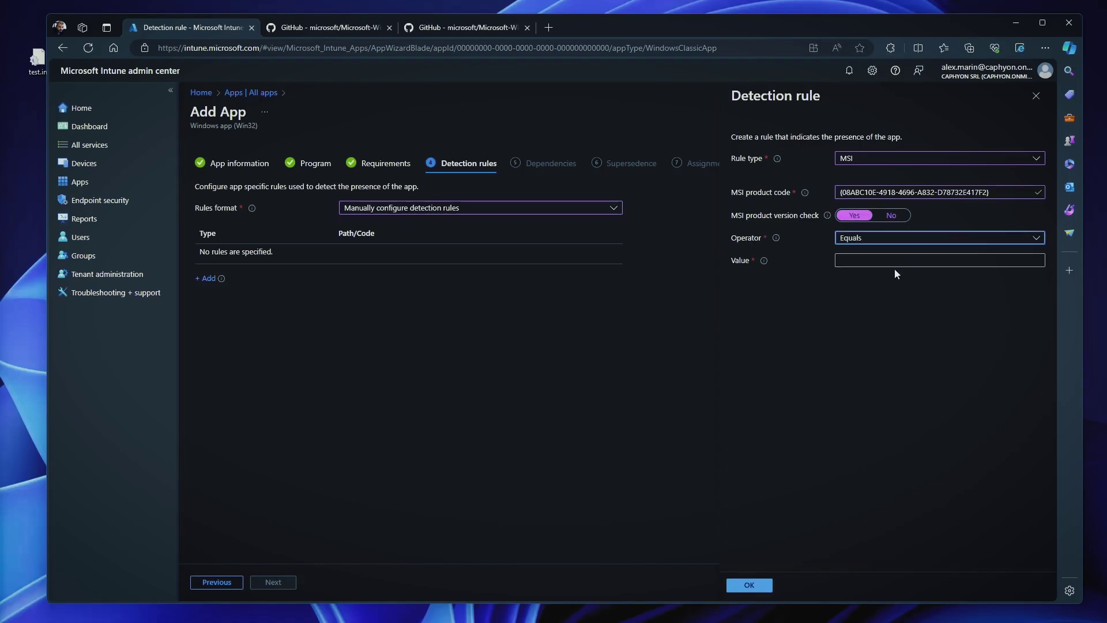
click(898, 264)
key(alt+Tab)
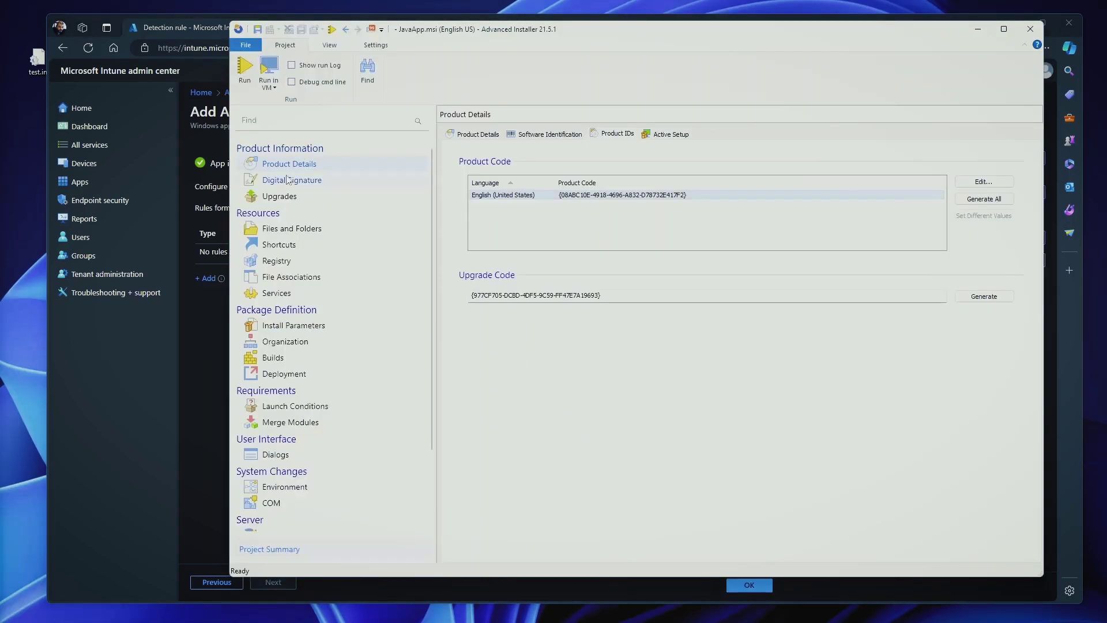
double_click(570, 198)
key(ctrl+c)
key(alt+Tab)
key(ctrl+v)
click(886, 216)
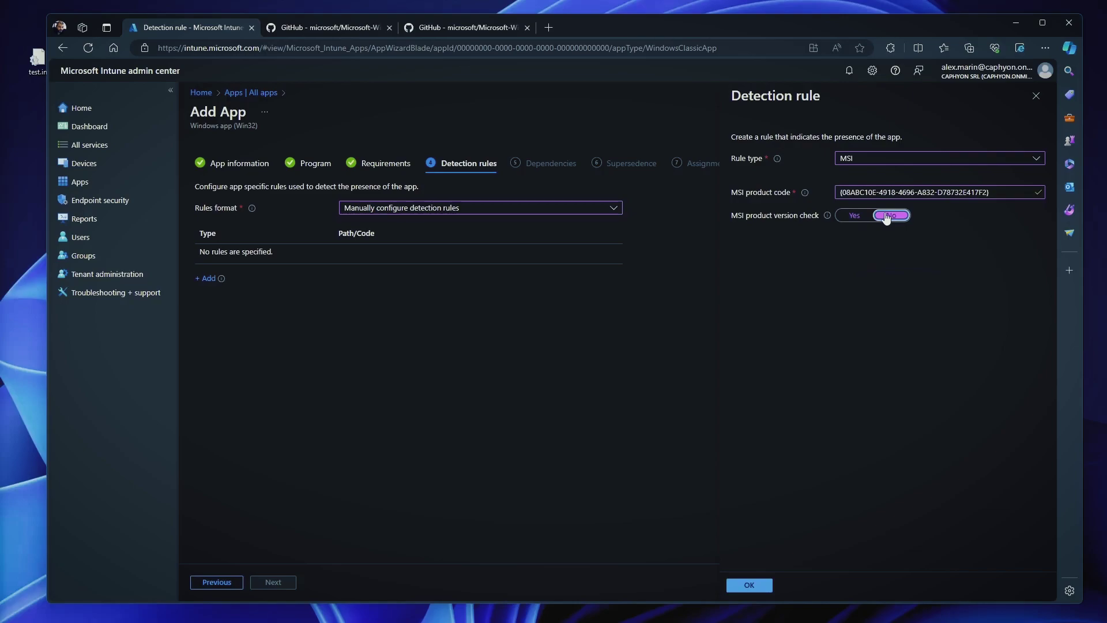
Make a File rule for %programfiles%\Test\app.exe detected by 'File or folder exists'.
click(982, 159)
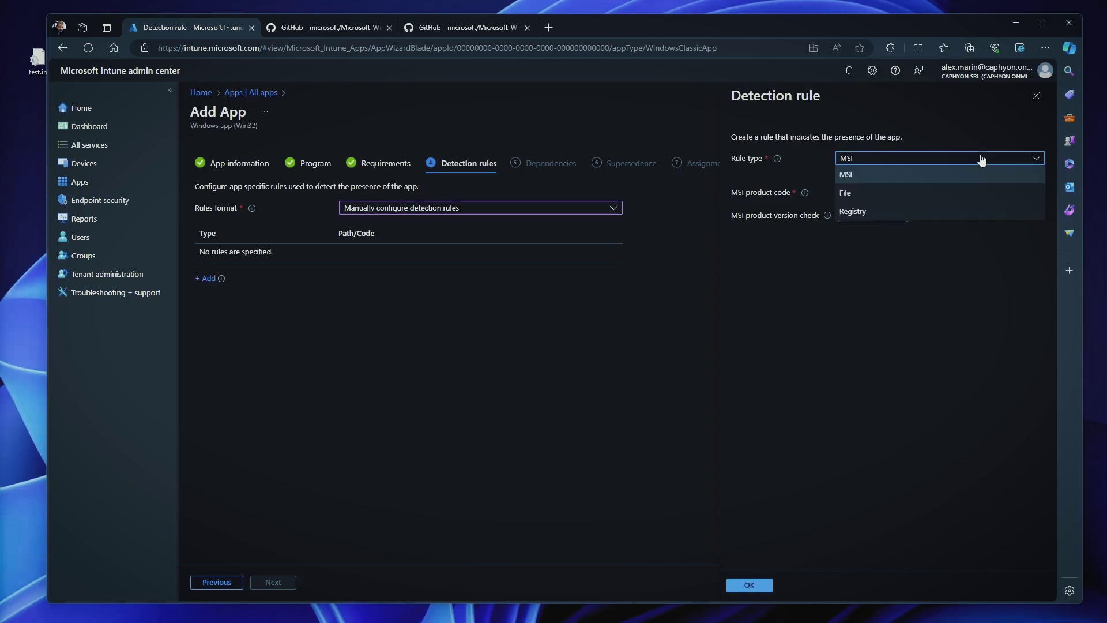
click(909, 194)
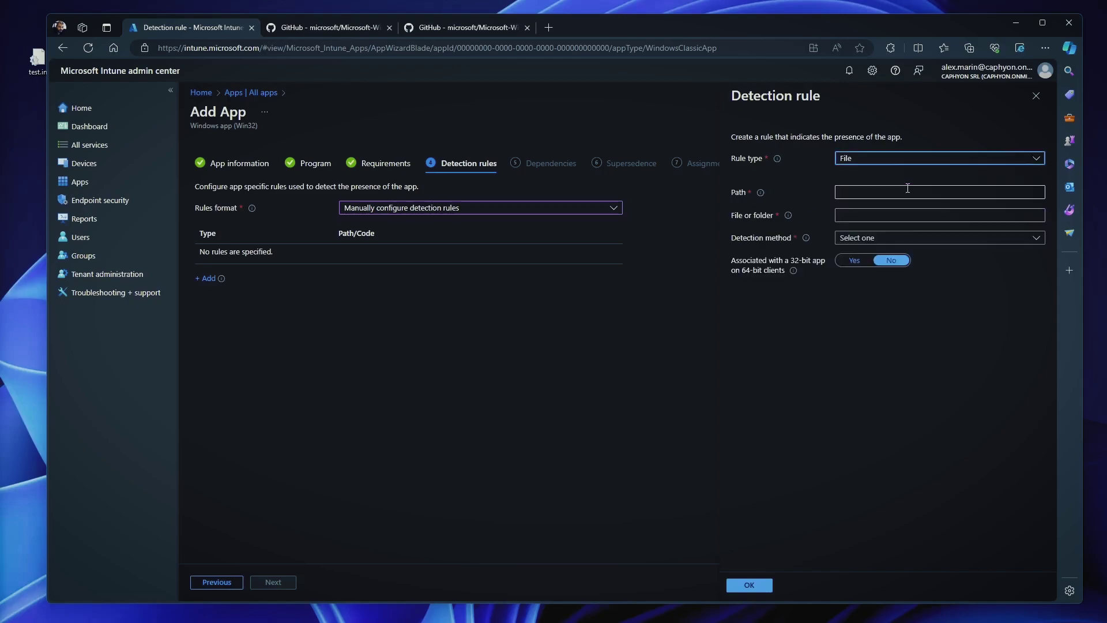
click(900, 192)
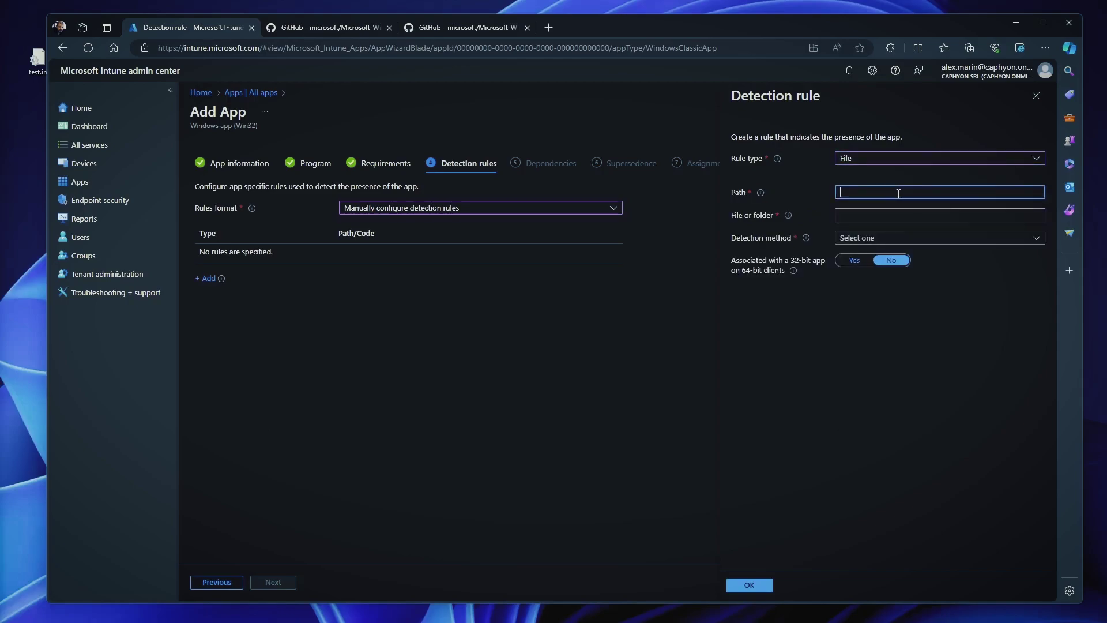
text(%programfiles%\Test\app.exe)
click(887, 214)
click(816, 215)
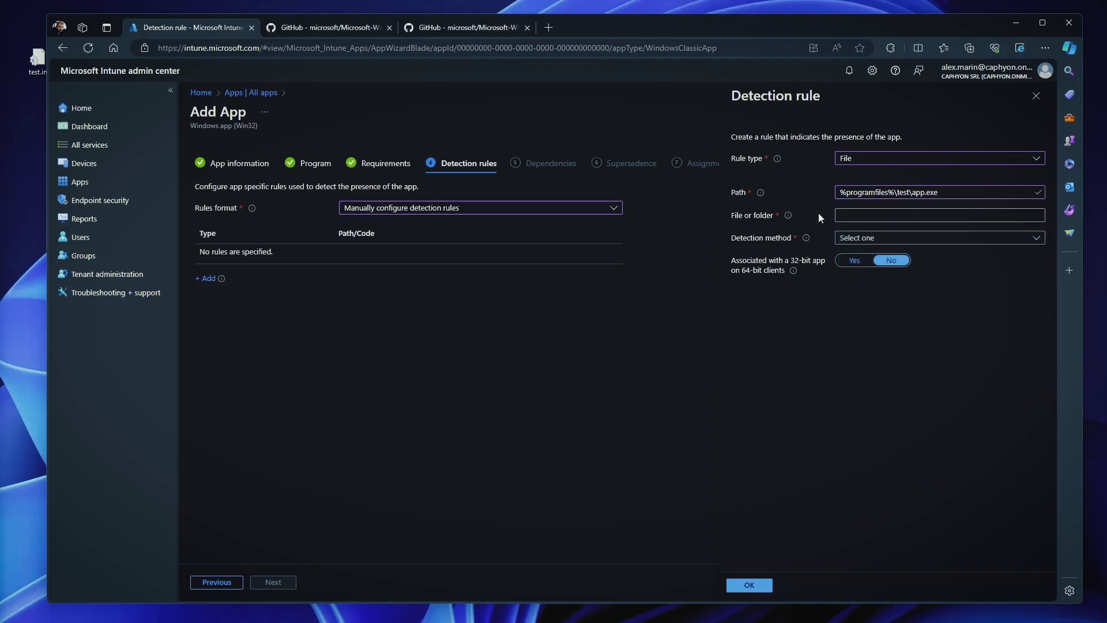
click(896, 244)
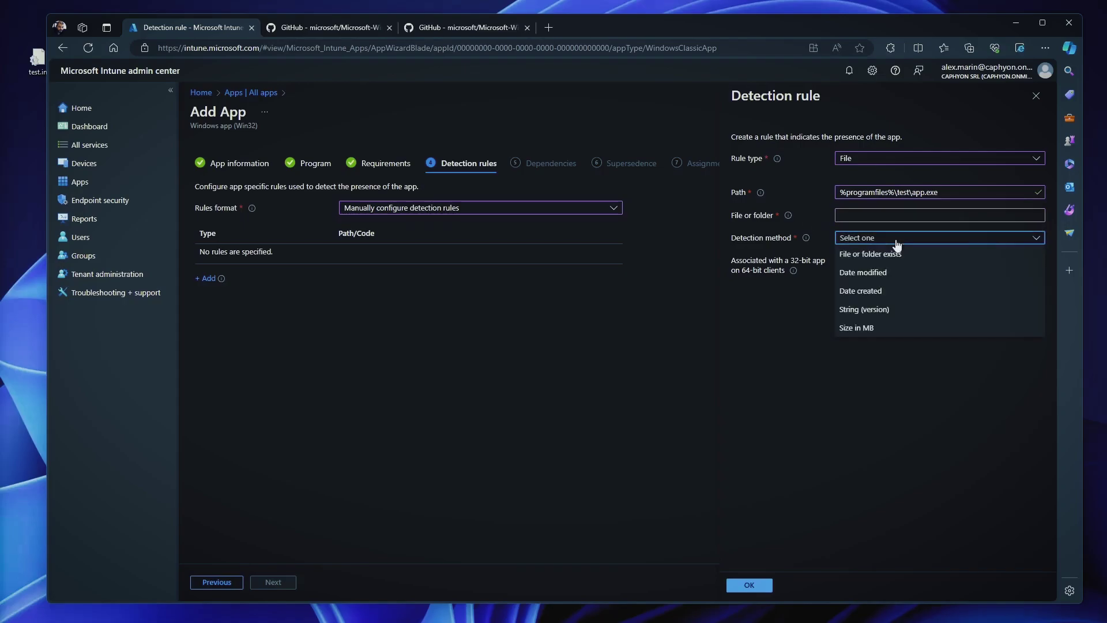
click(923, 257)
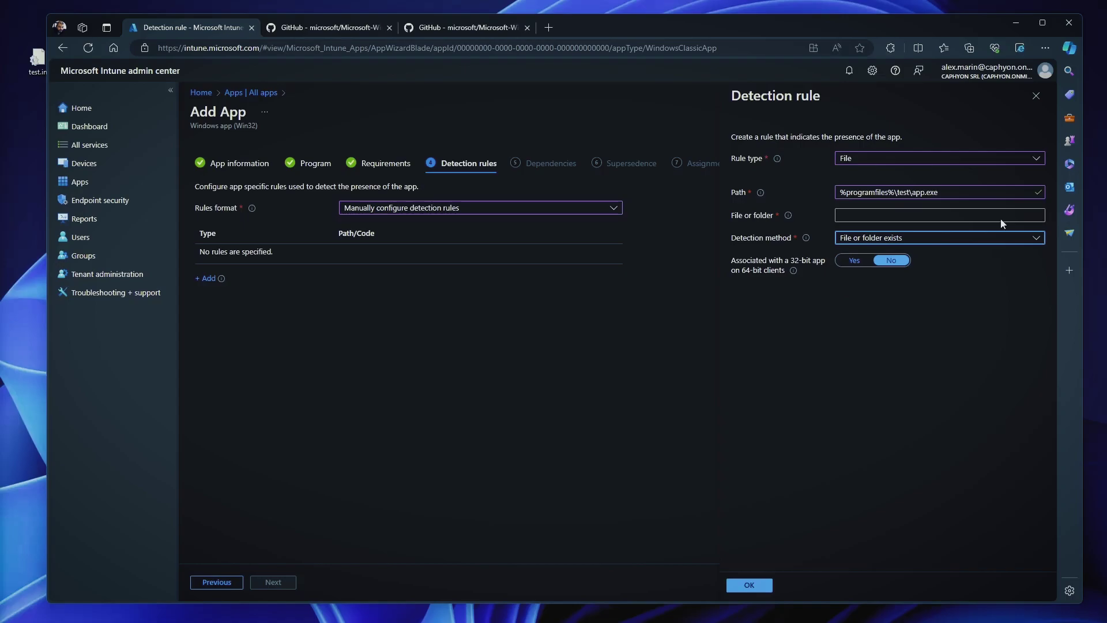
click(914, 163)
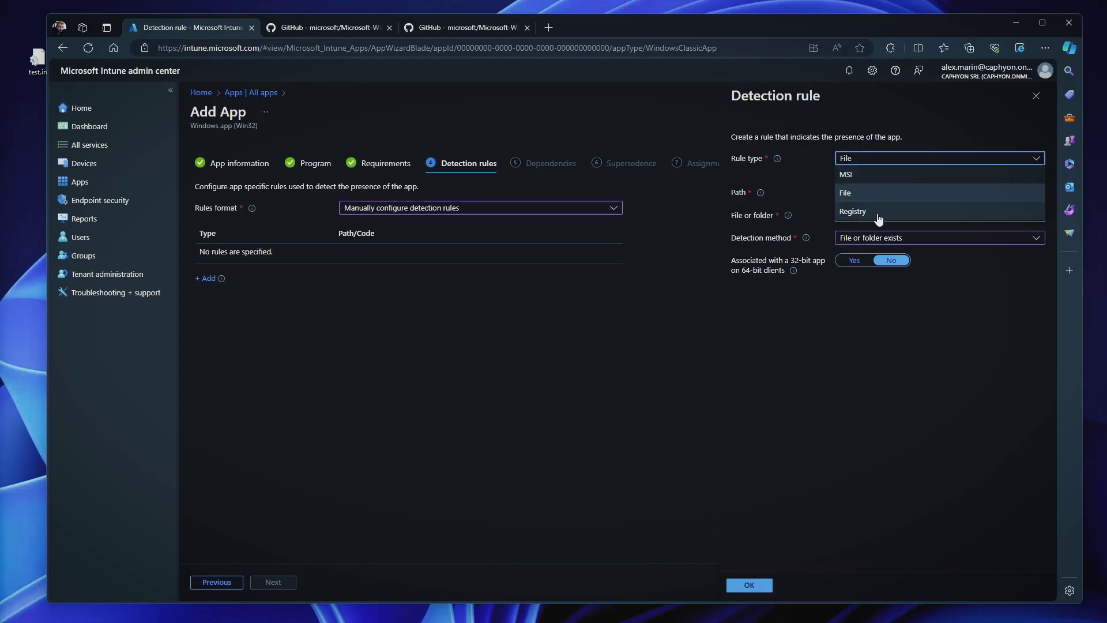
Switch the rule type to Registry and review its detection method options.
key(Escape)
key(Down)
click(882, 192)
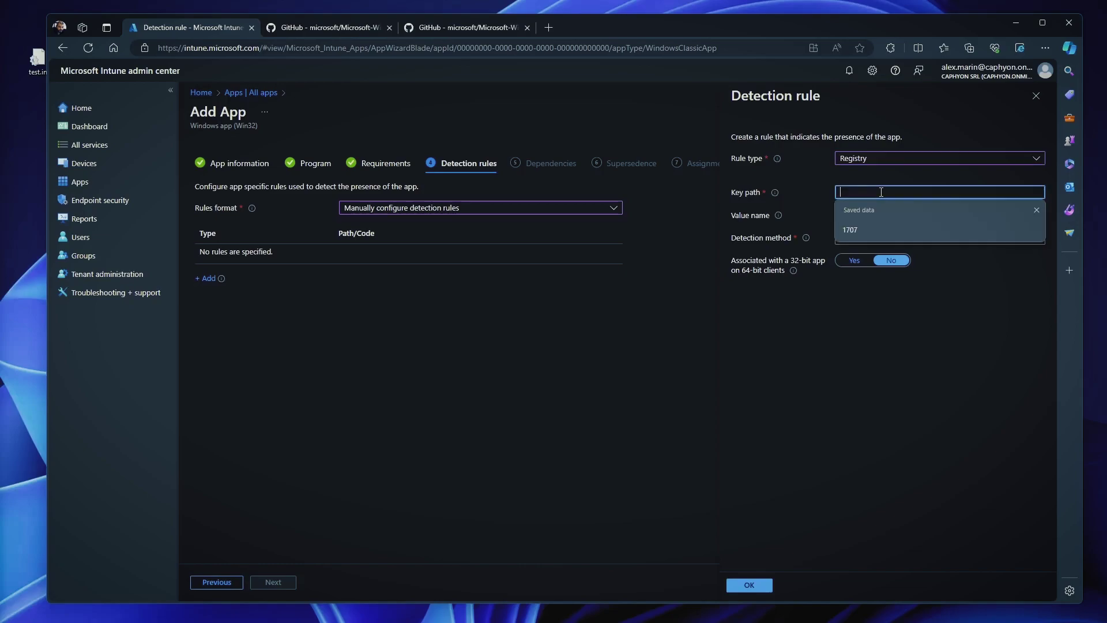
click(965, 327)
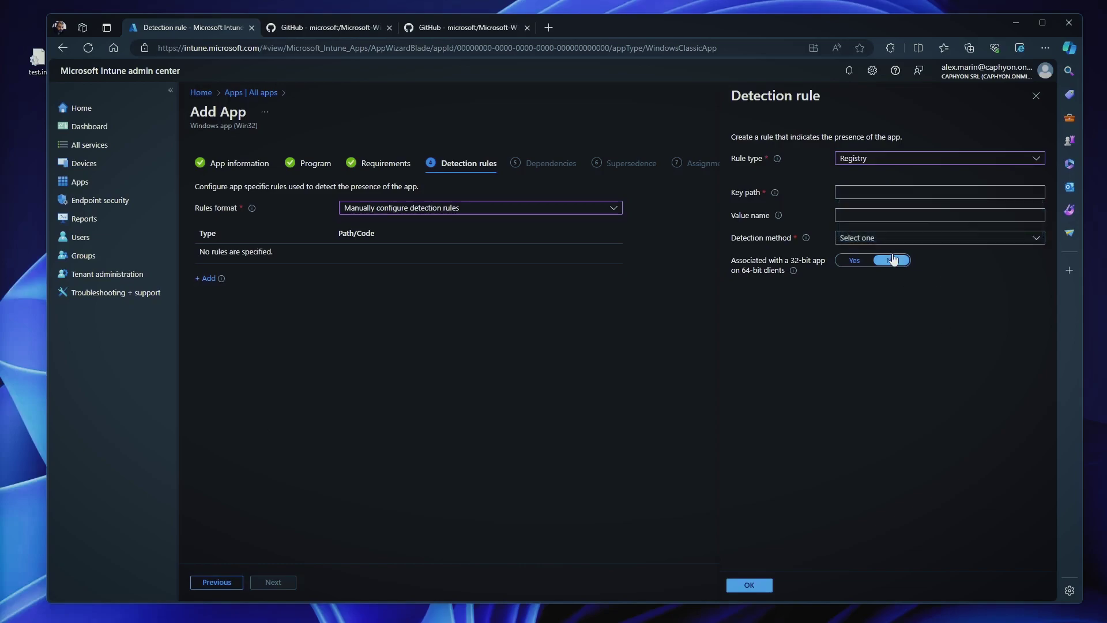
click(896, 238)
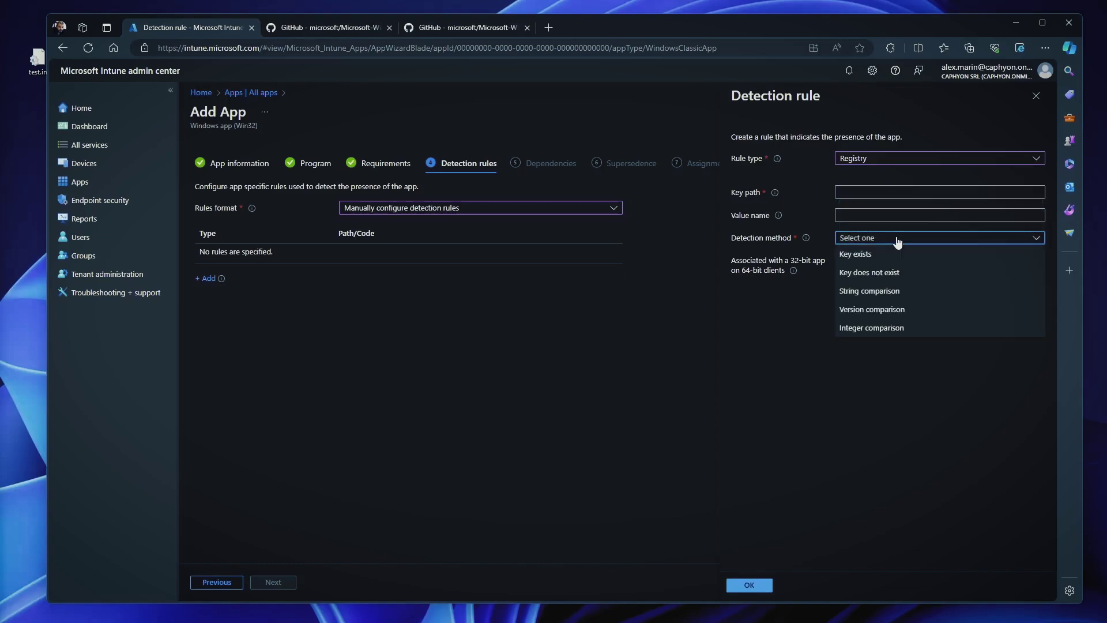
click(881, 192)
Launch Registry Editor by searching for regedit from Start.
key(super)
text(regedit)
key(Return)
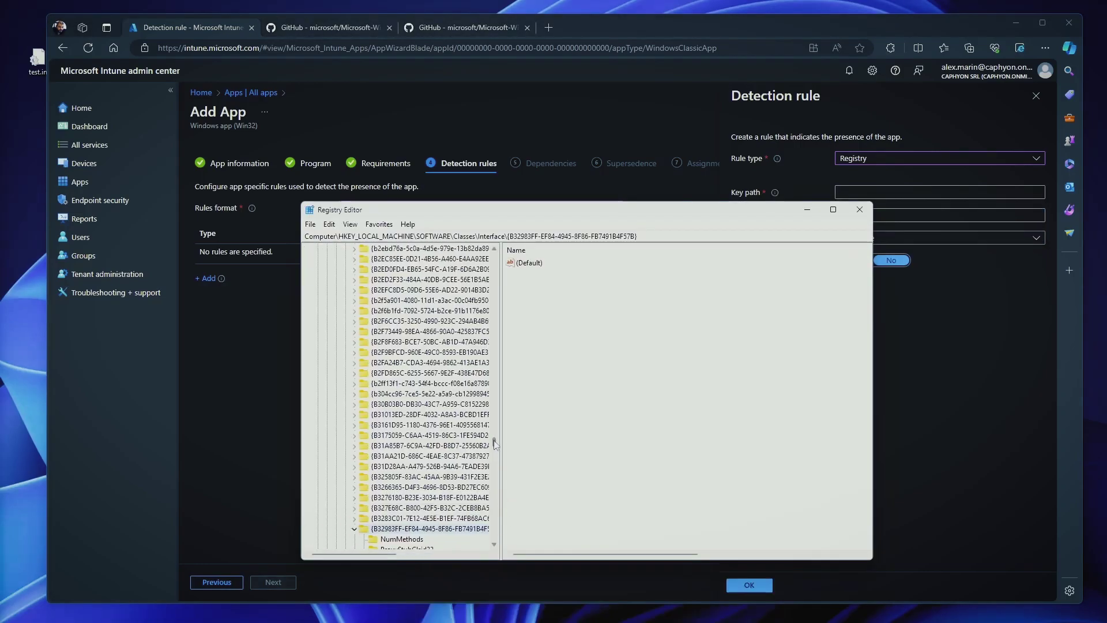
Copy the HKEY_LOCAL_MACHINE\SOFTWARE\7-Zip key path in Registry Editor and return to Key path.
scroll(438, 439, up, 20)
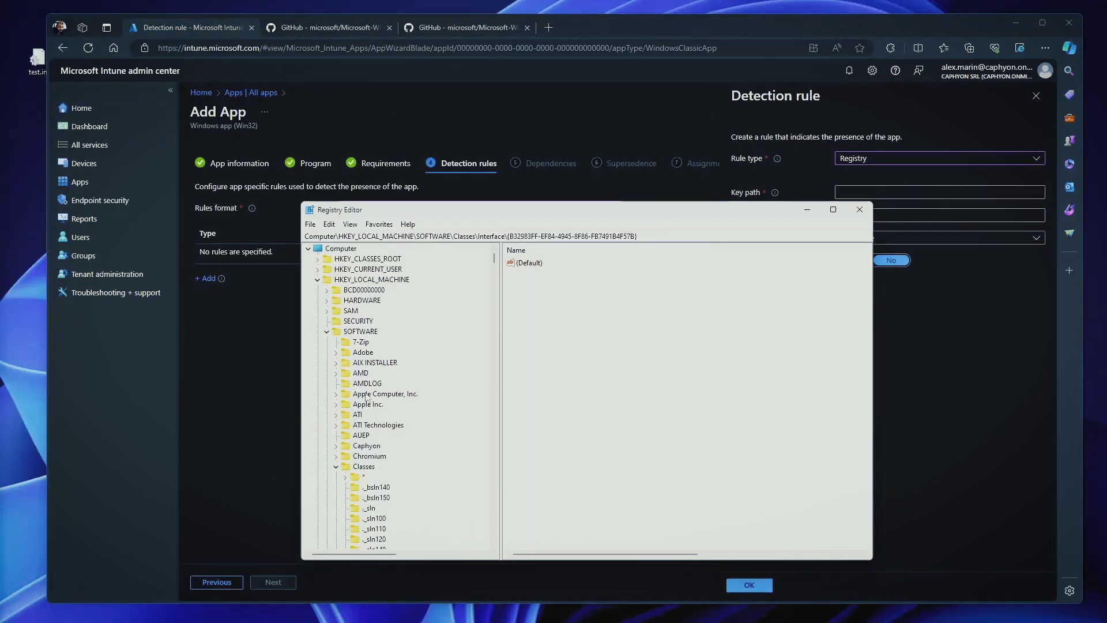
double_click(361, 468)
click(362, 342)
drag(470, 237, 339, 237)
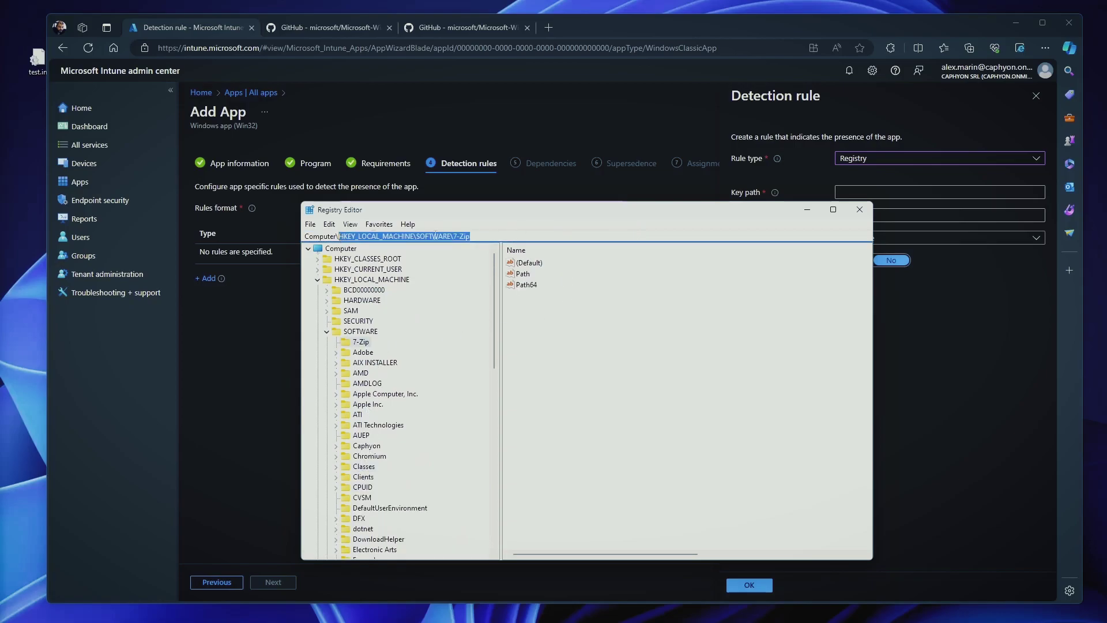
key(ctrl+c)
click(926, 192)
Paste the 7-Zip key path and copy the Path value name into the rule.
key(ctrl+v)
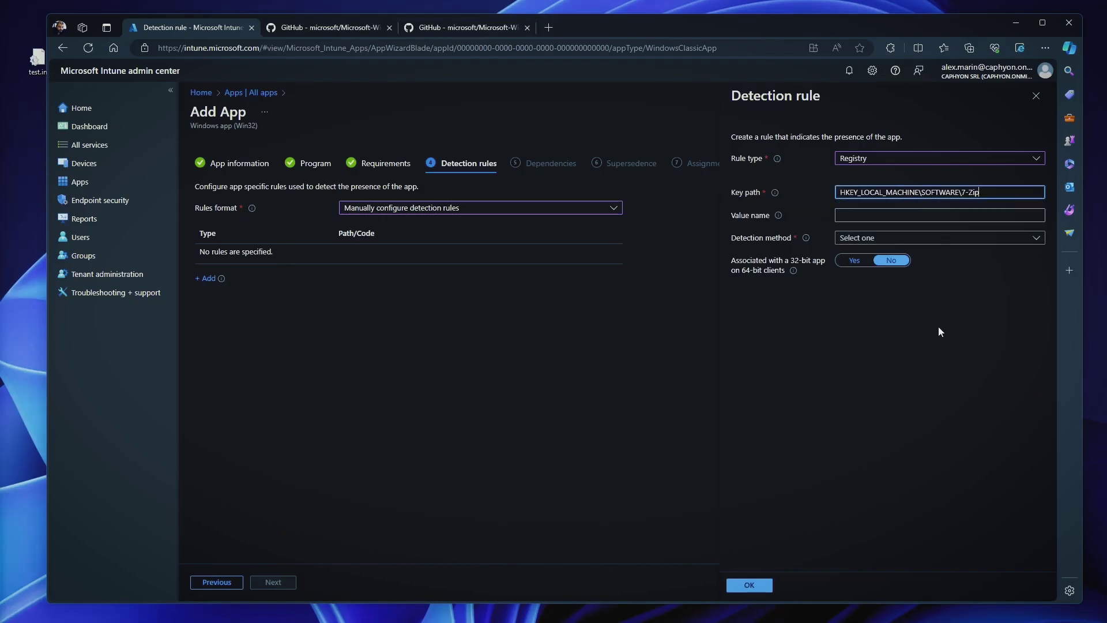
key(alt+Tab)
key(Tab)
key(Tab)
key(Down)
key(F2)
key(ctrl+c)
key(alt+Tab)
key(Tab)
key(ctrl+v)
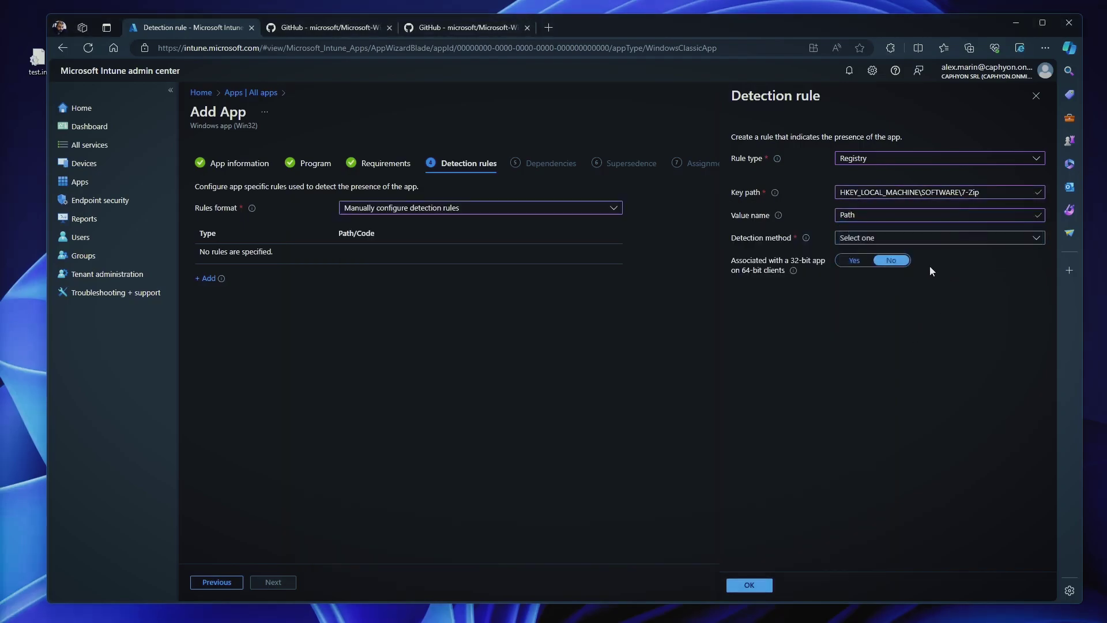
Set detection method to Value exists, then close the rule pane without saving.
click(929, 237)
click(913, 253)
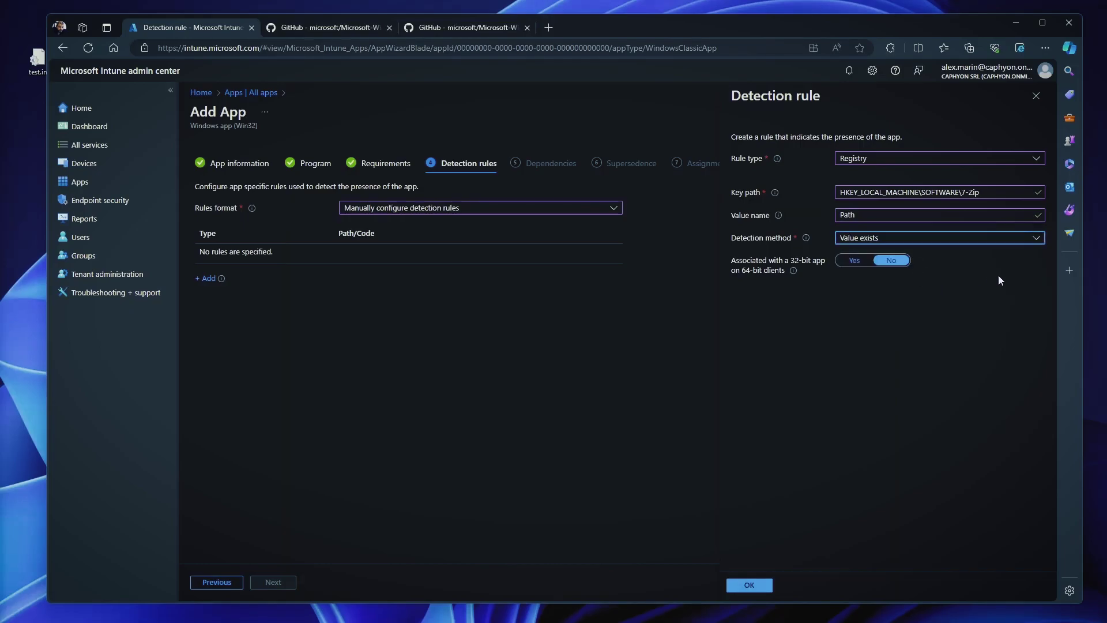
click(978, 290)
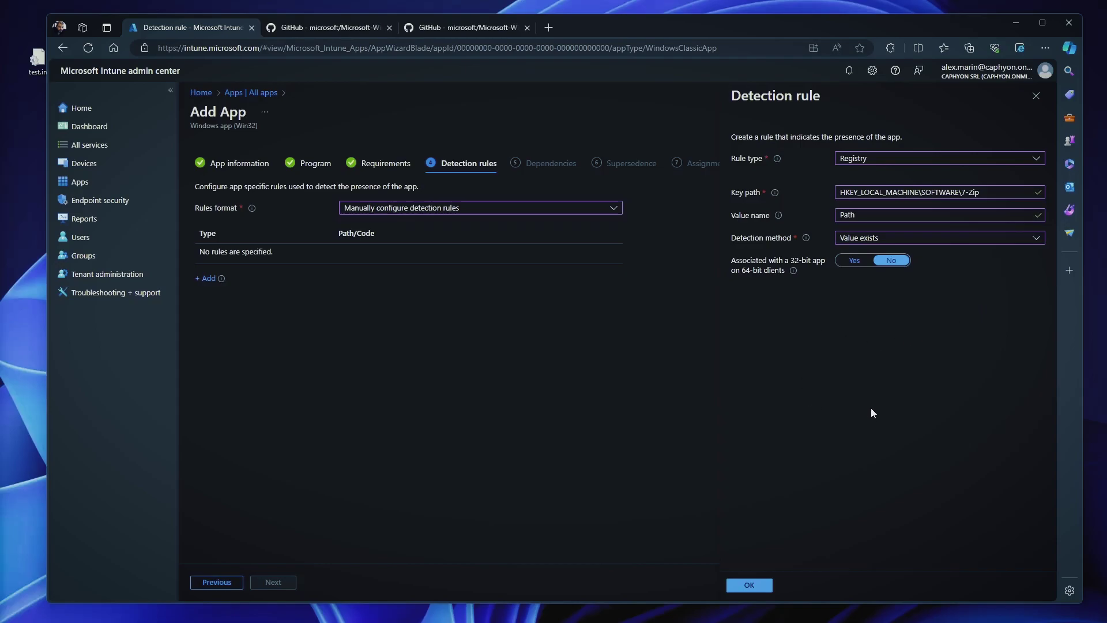
click(1036, 96)
Discard the unsaved detection rule and review the available rule types without adding one.
click(608, 111)
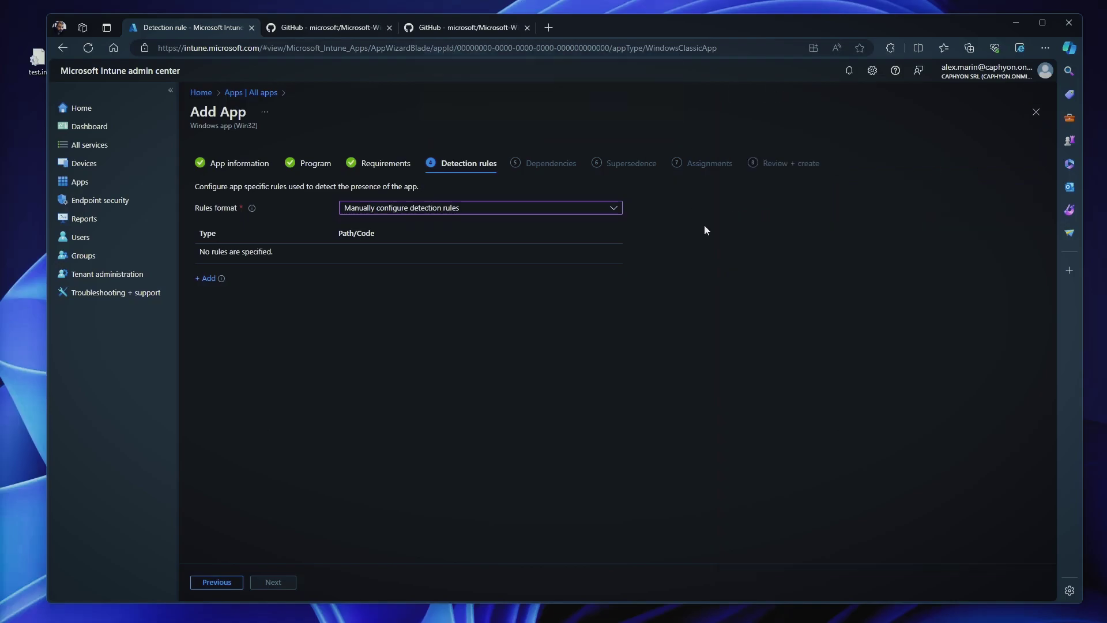
click(207, 278)
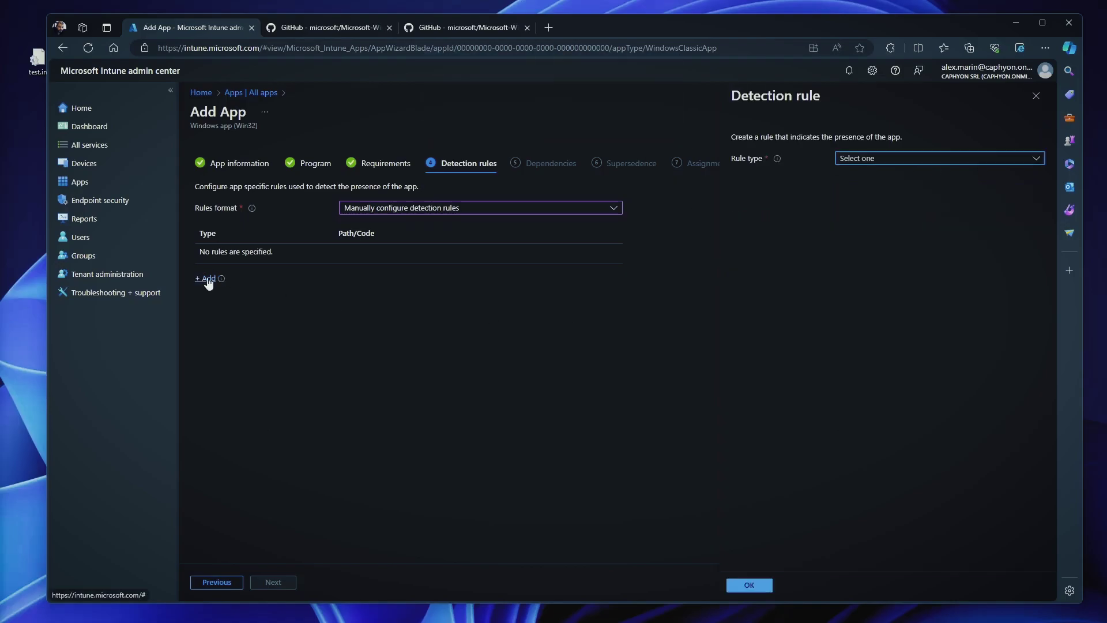
click(900, 158)
click(1037, 96)
Switch the rules format to a custom detection script and load Deploy-Application.ps1.
click(491, 212)
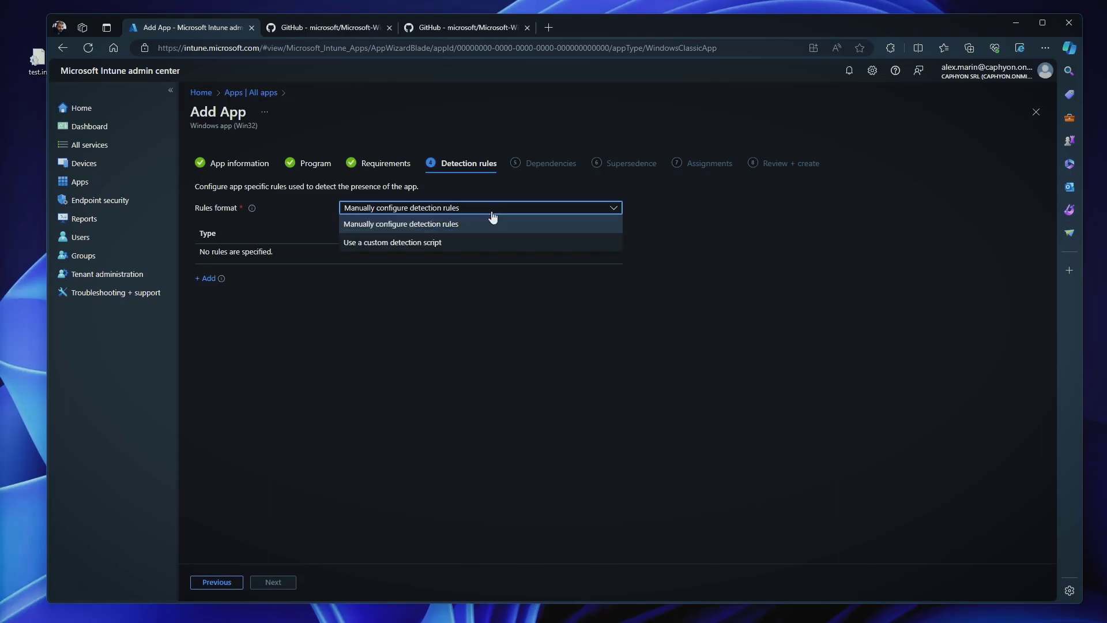
click(426, 244)
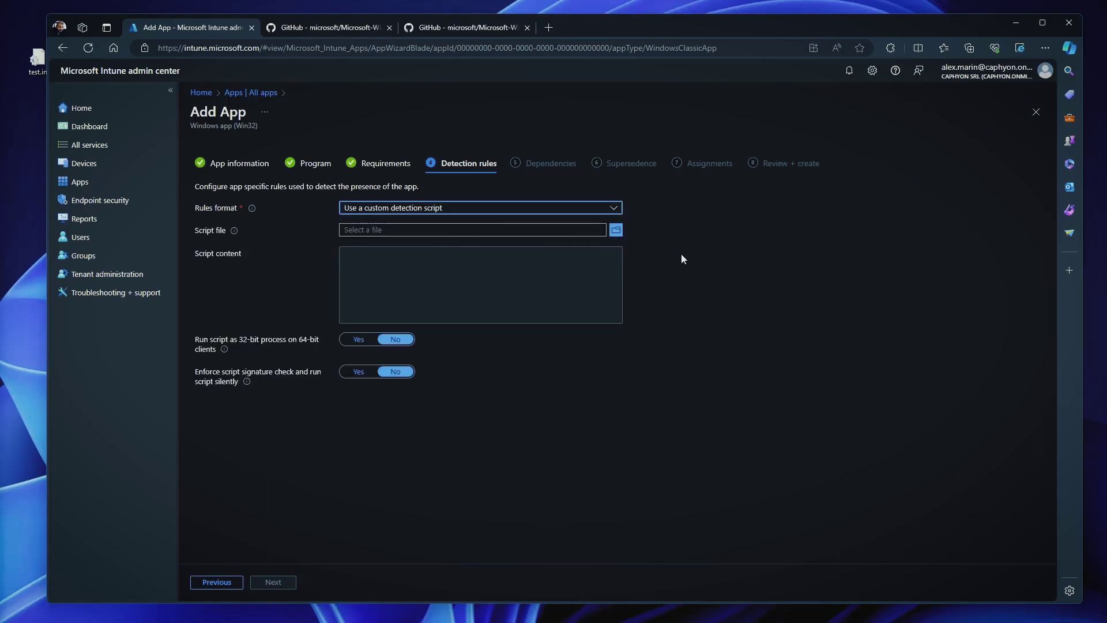
click(616, 232)
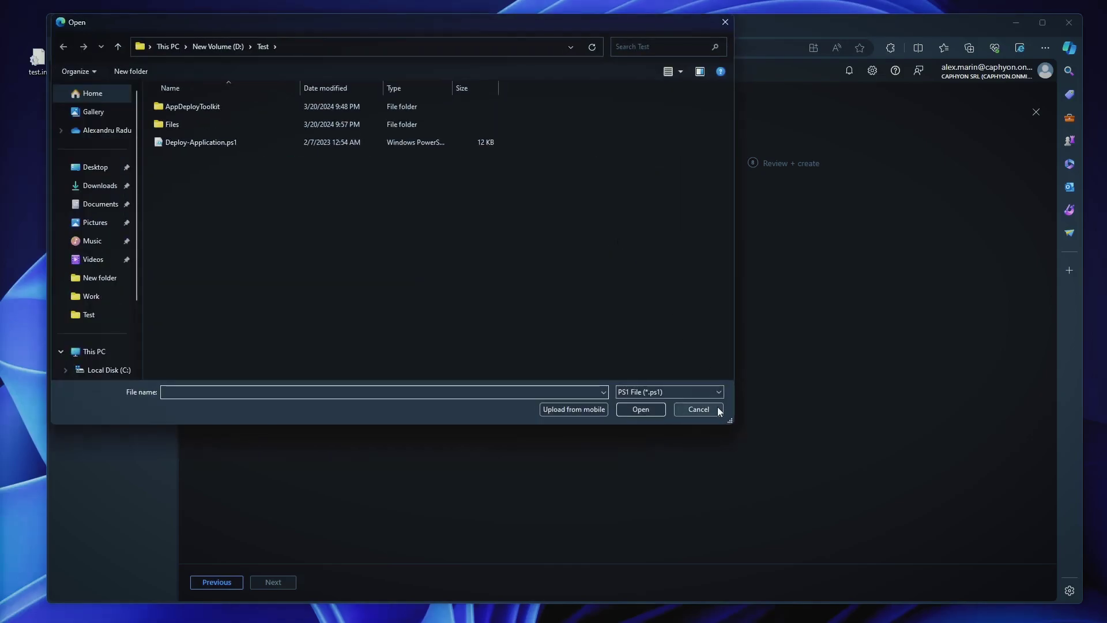
double_click(231, 142)
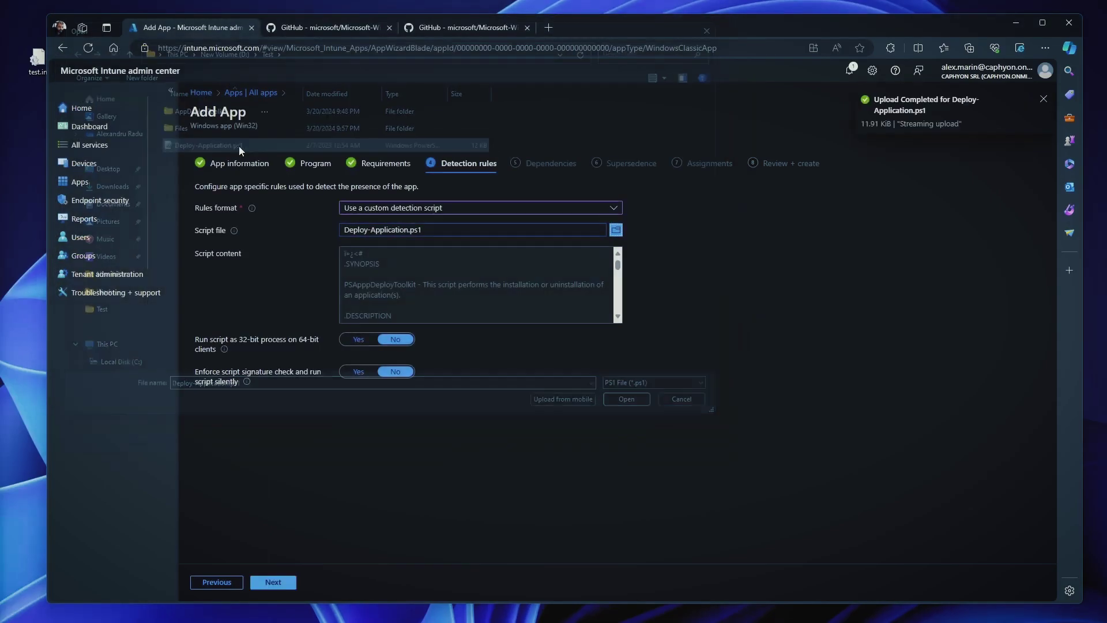
drag(398, 275, 569, 134)
click(544, 271)
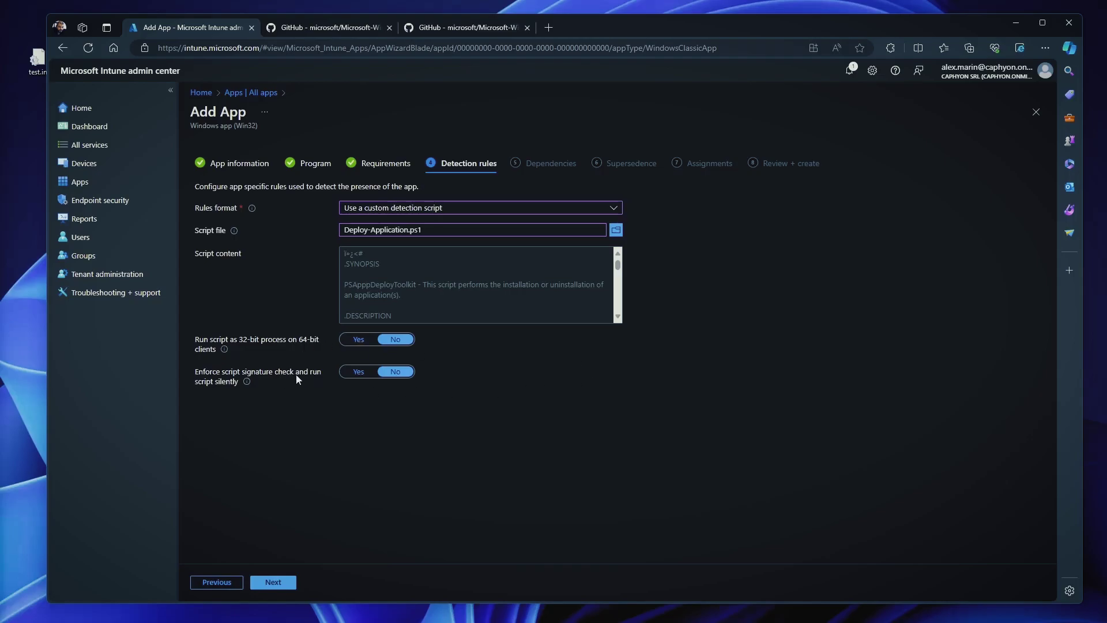
Advance to Dependencies and dismiss the Add dependency pane without selecting any app.
click(279, 583)
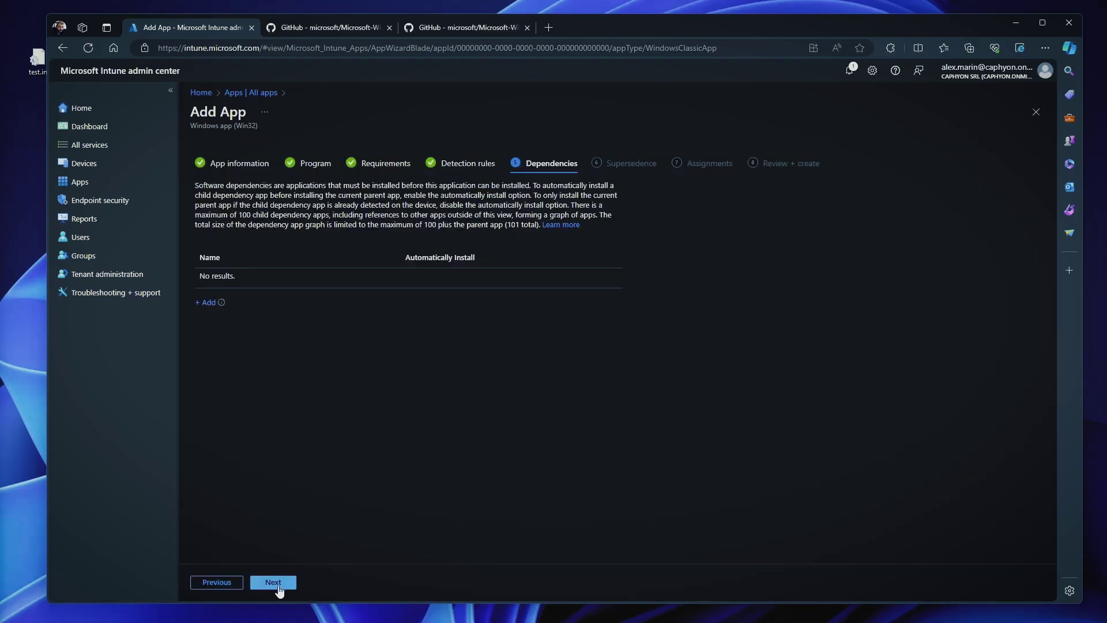
click(206, 303)
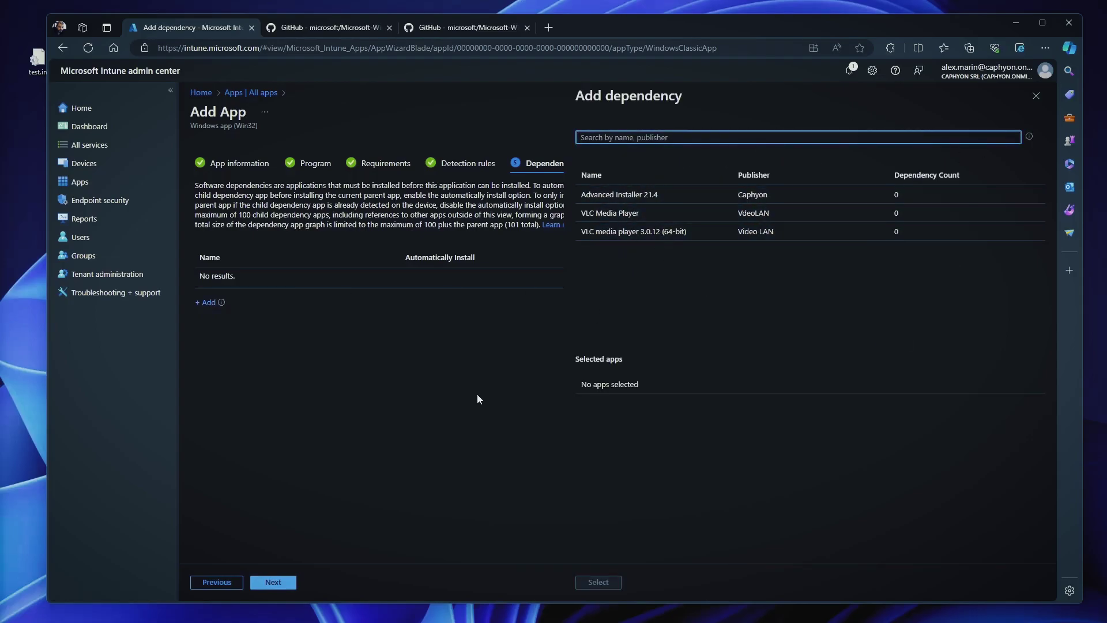
click(1036, 95)
click(273, 582)
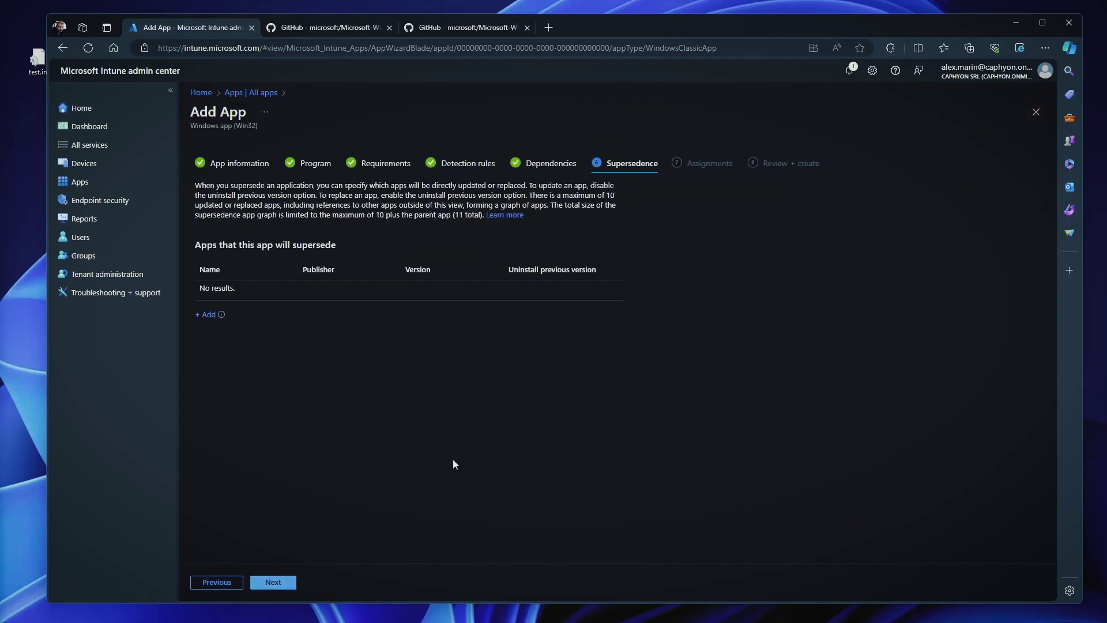
click(208, 315)
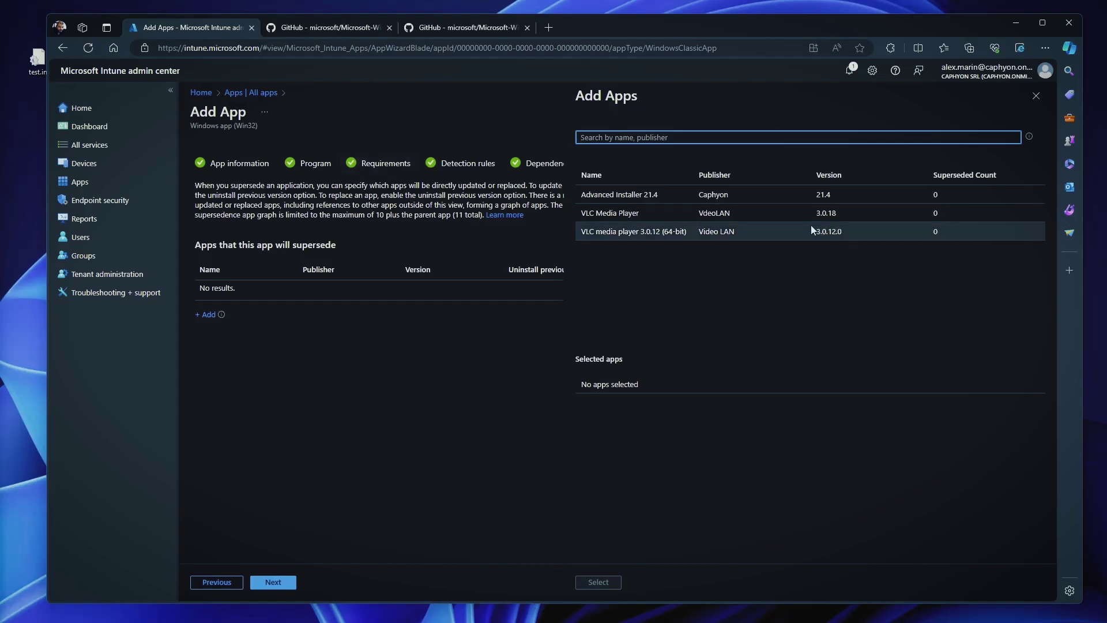
click(652, 213)
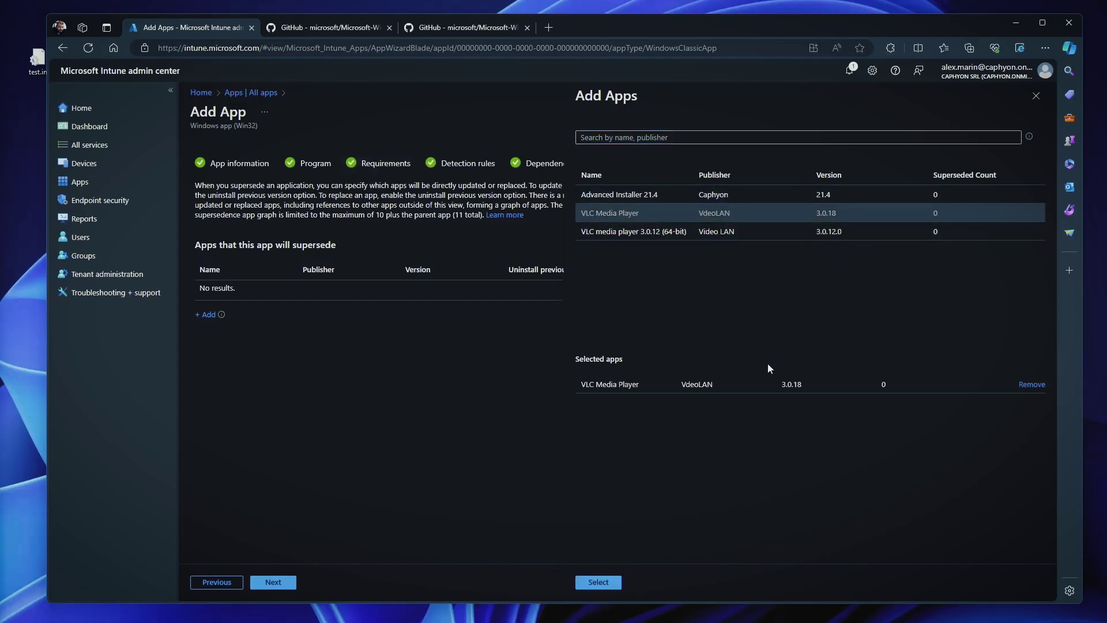
click(599, 583)
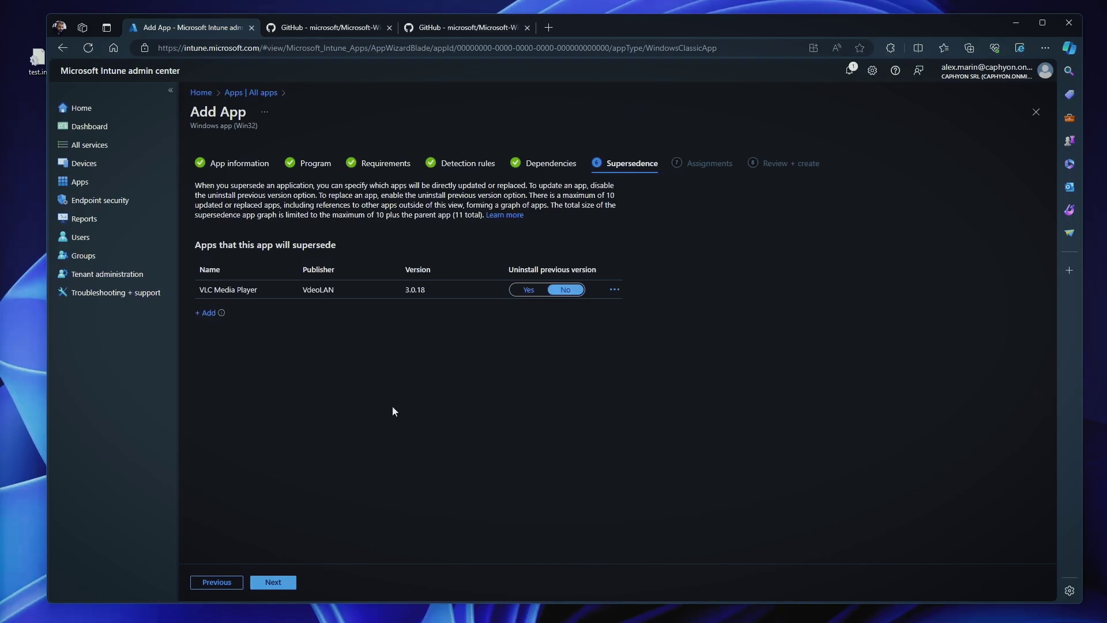
click(526, 290)
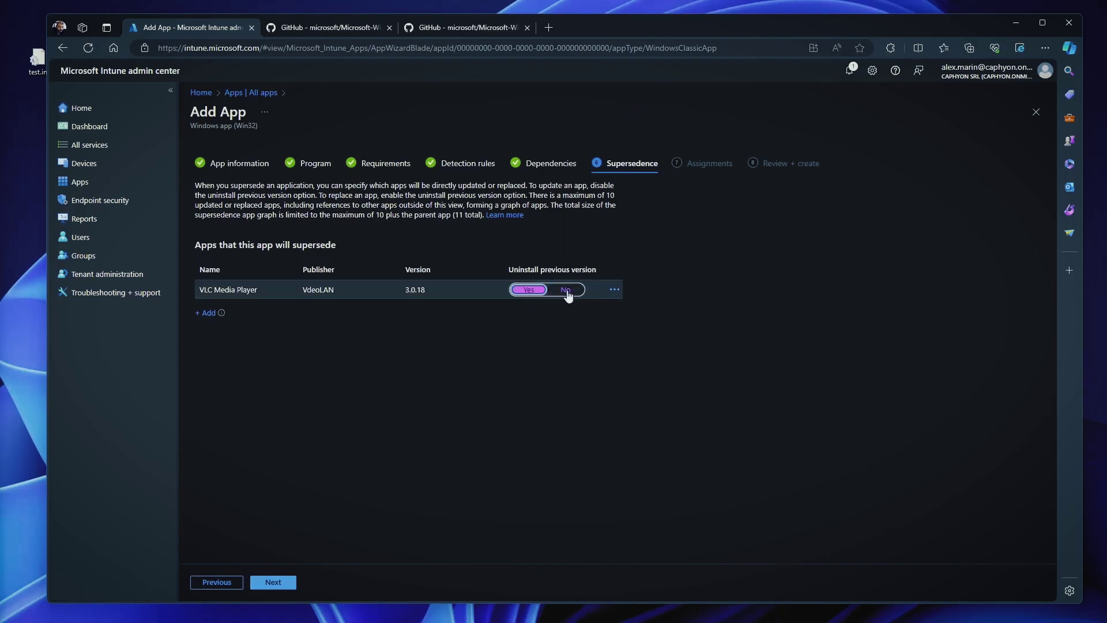
click(566, 290)
click(528, 290)
click(566, 290)
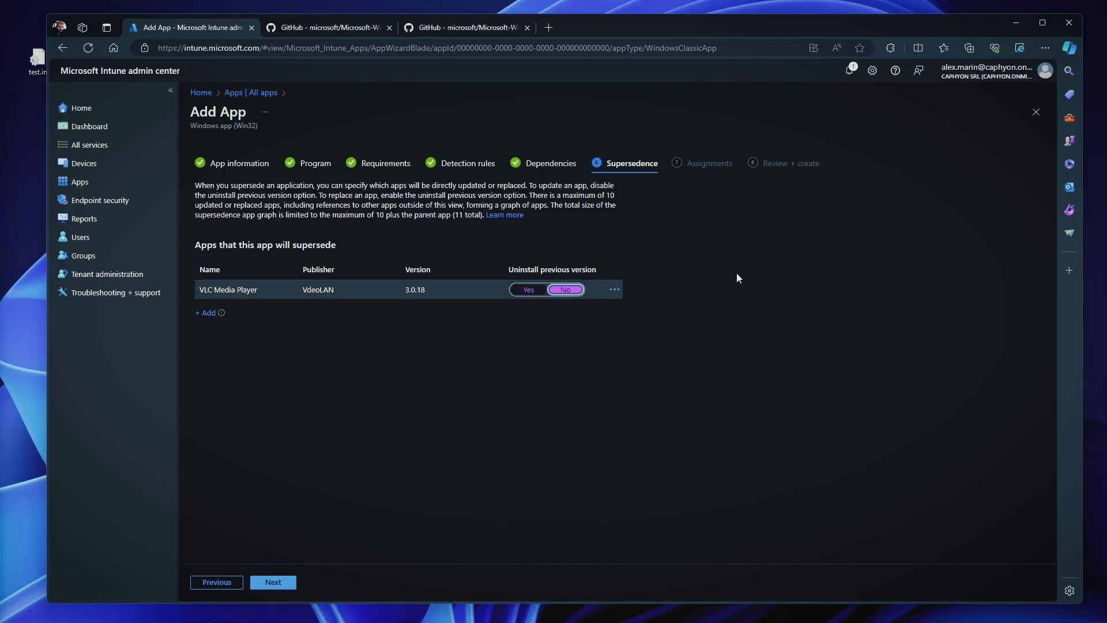
click(615, 290)
click(632, 301)
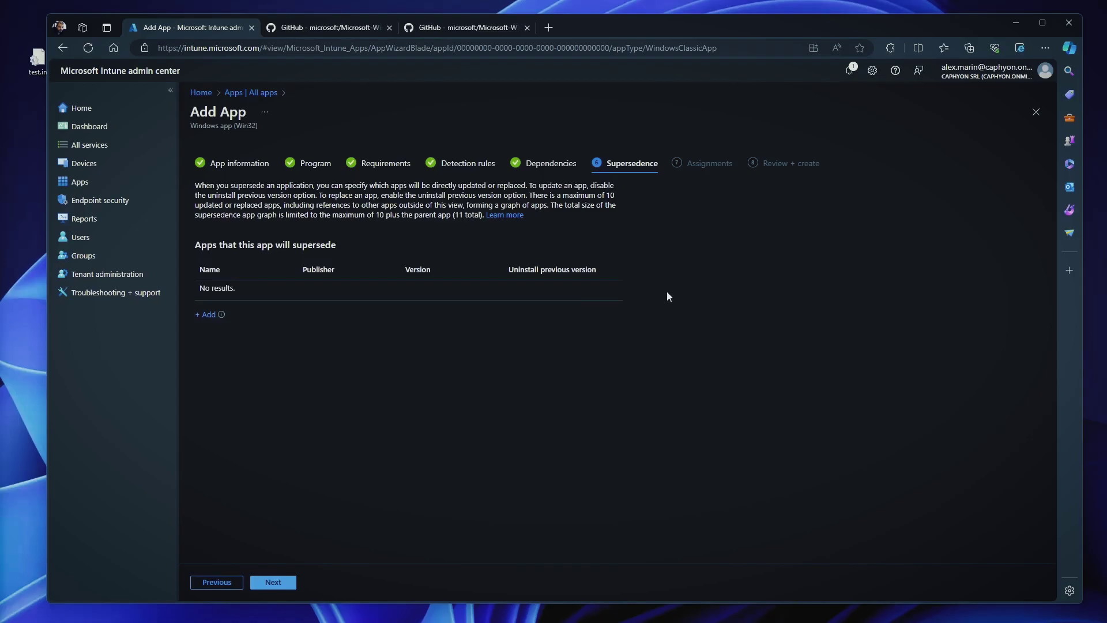
Pass Supersedence and Assignments unchanged, then scroll through the Test java App summary.
click(274, 582)
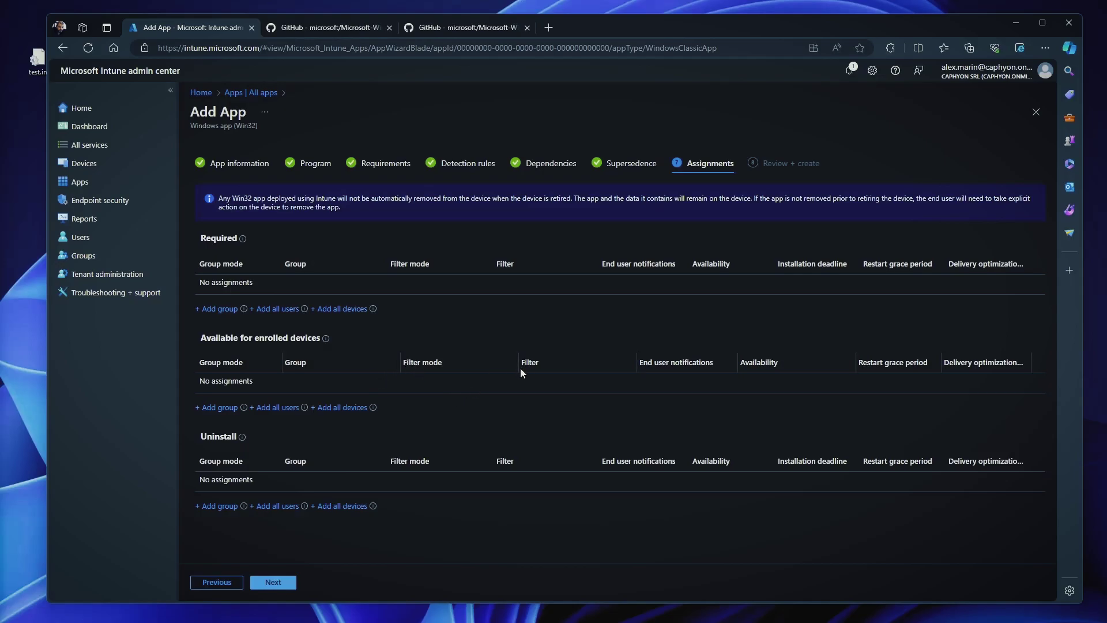
click(273, 583)
scroll(588, 293, down, 10)
scroll(551, 339, up, 7)
scroll(552, 345, up, 4)
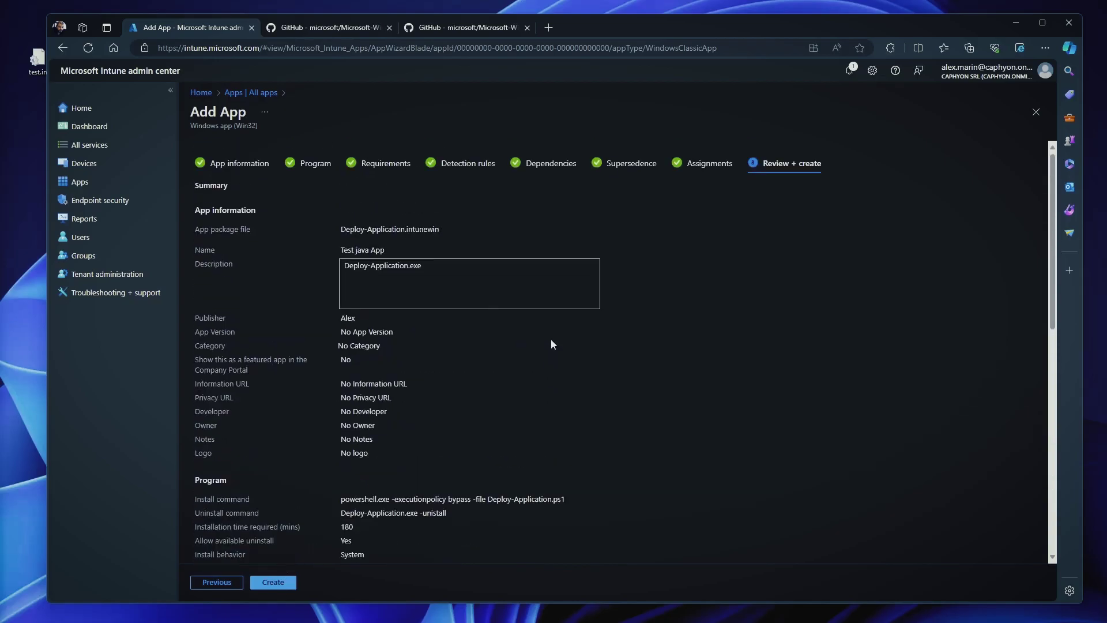